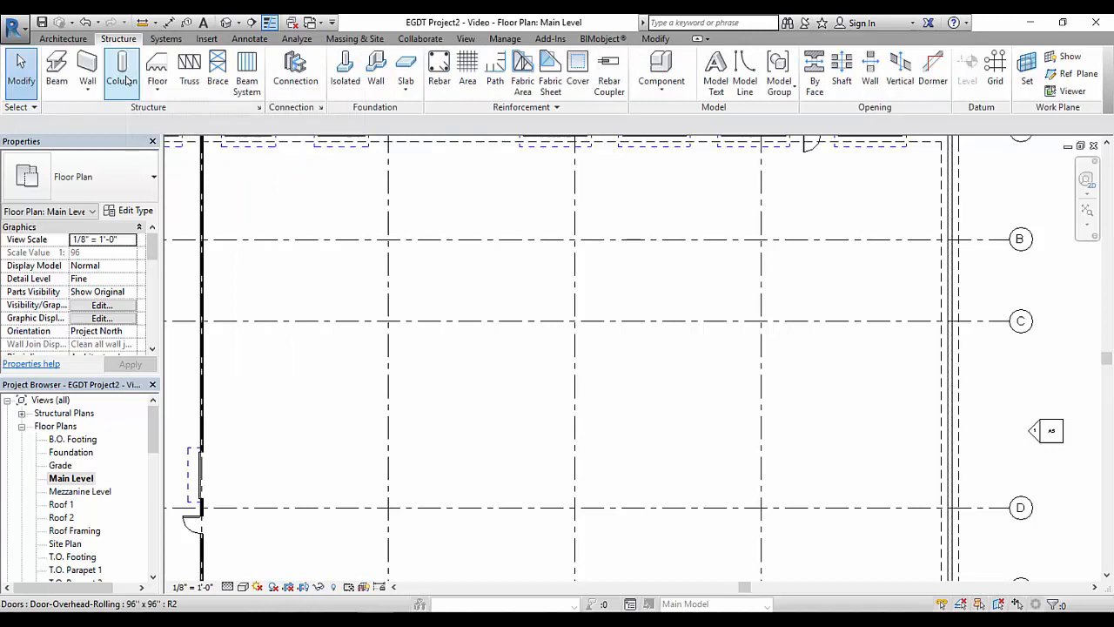
Load the HSS-Hollow Structural Section-Column family from the Steel folder of the Structural Columns library for a new structural column
click(103, 68)
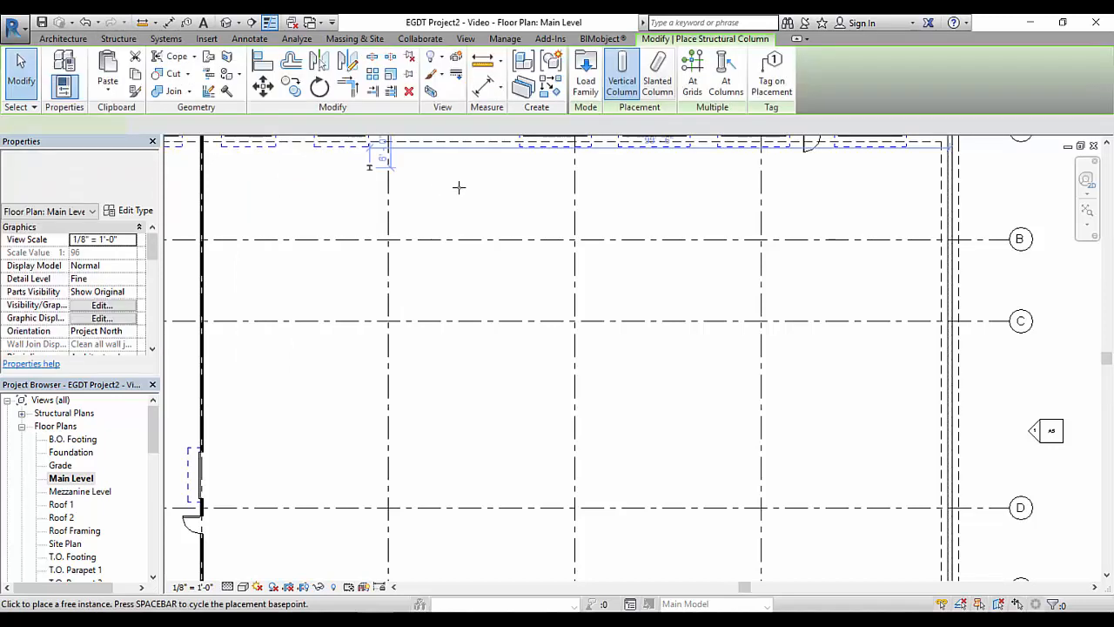
click(586, 94)
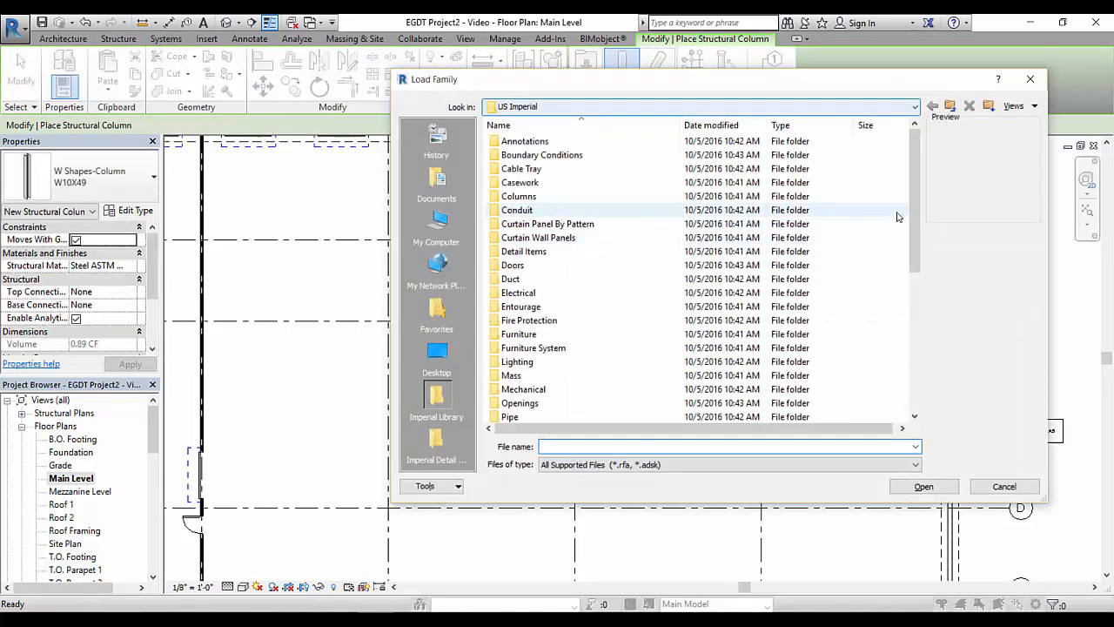
drag(921, 222, 925, 313)
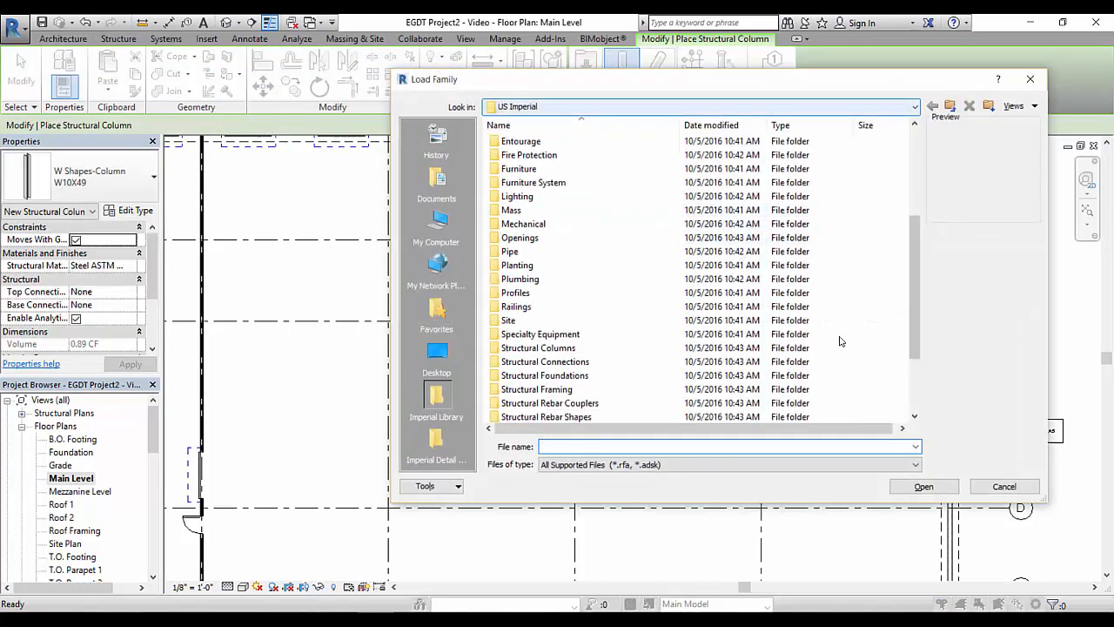
double_click(548, 349)
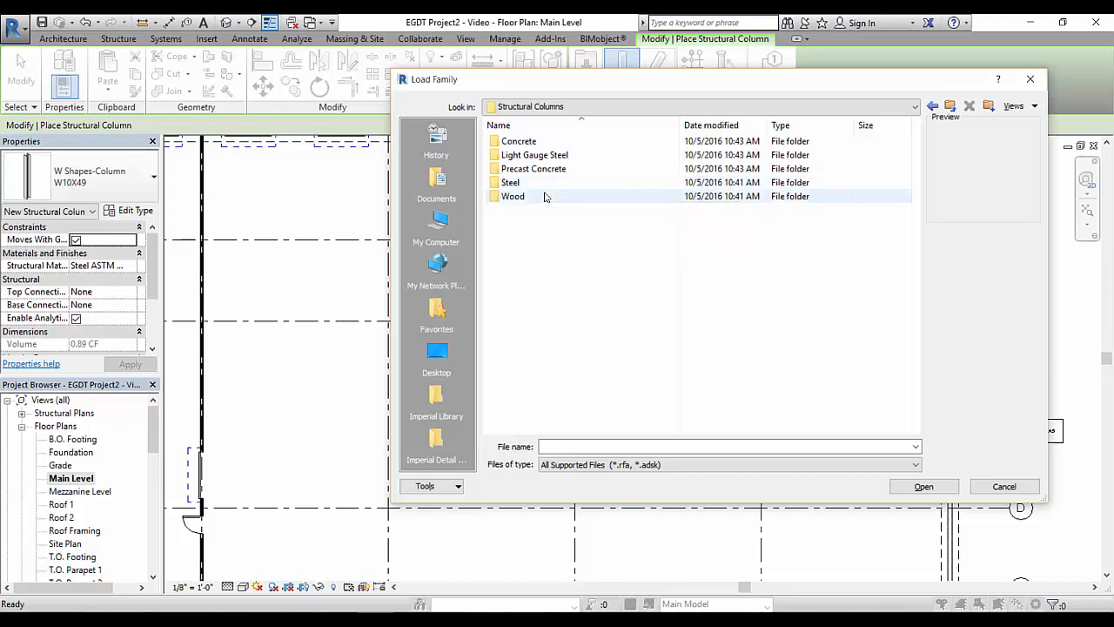
click(525, 184)
key(Return)
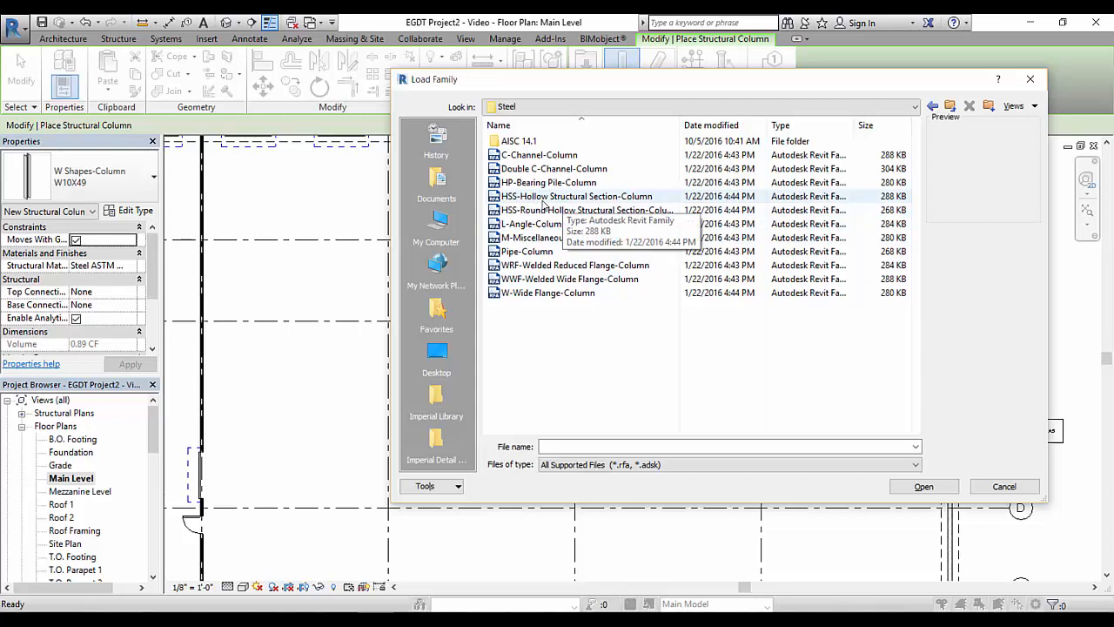
double_click(543, 203)
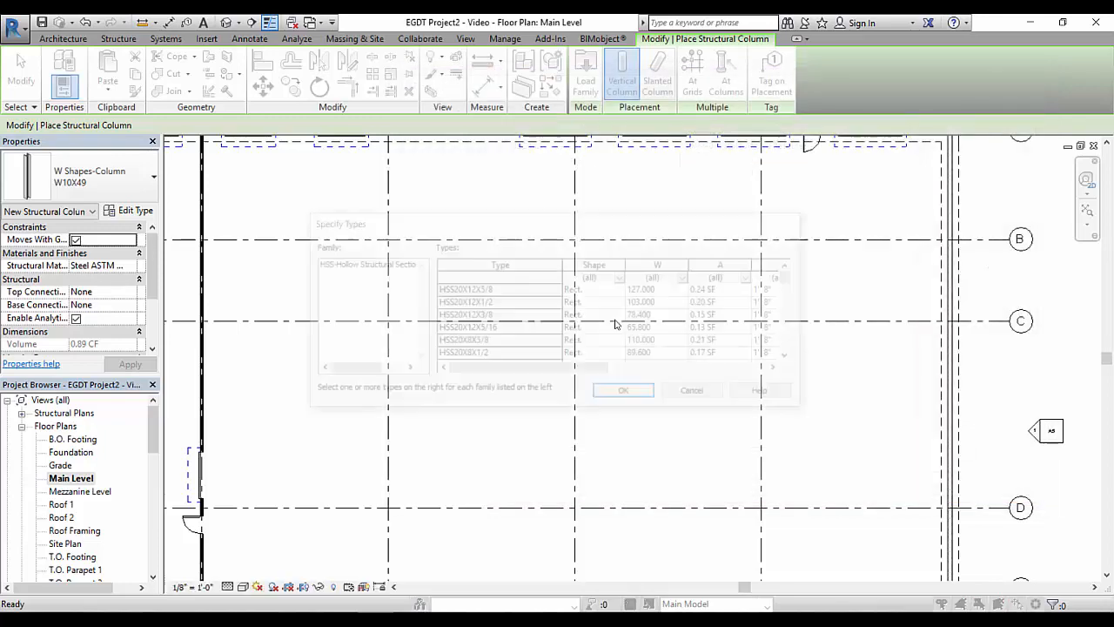
Choose the square HSS6X6X5/8 type from the hollow structural section family and load it
drag(619, 232, 614, 210)
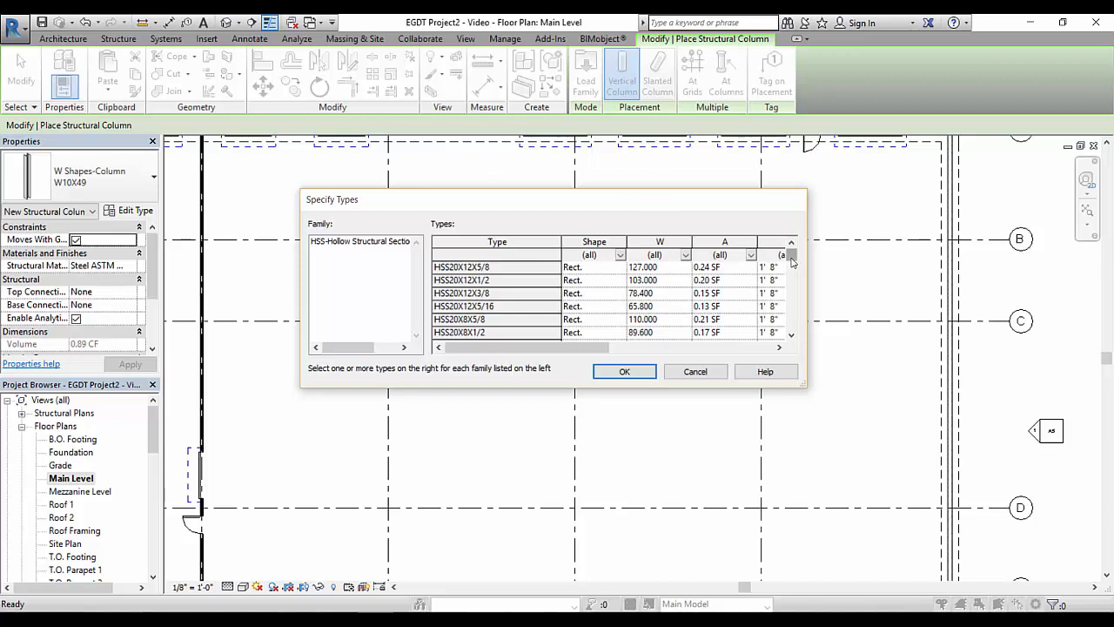
drag(792, 263, 790, 301)
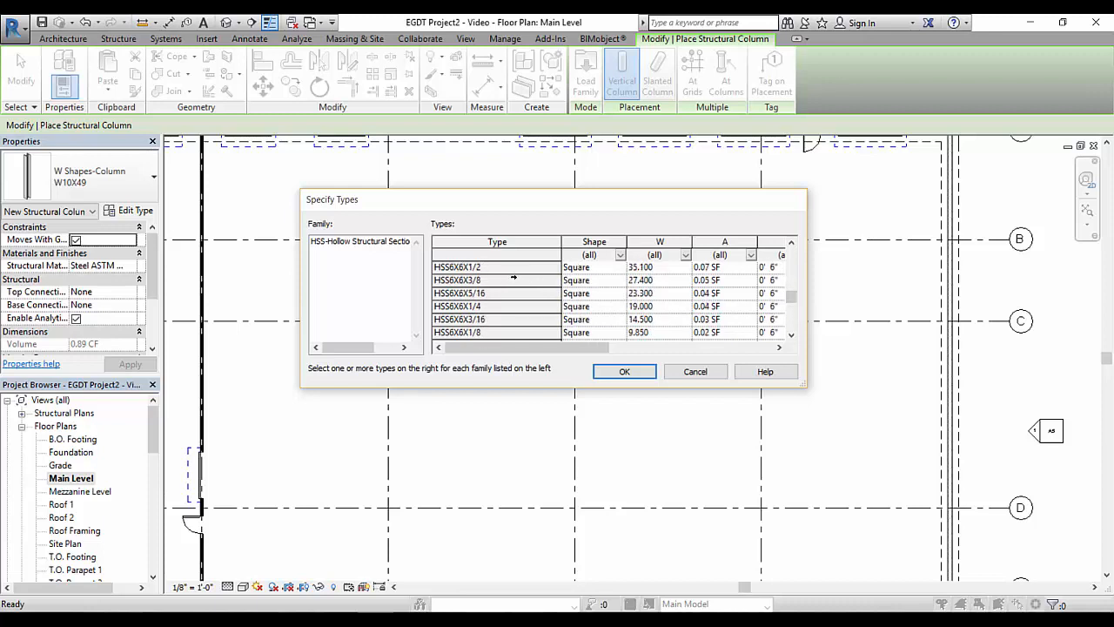
click(791, 242)
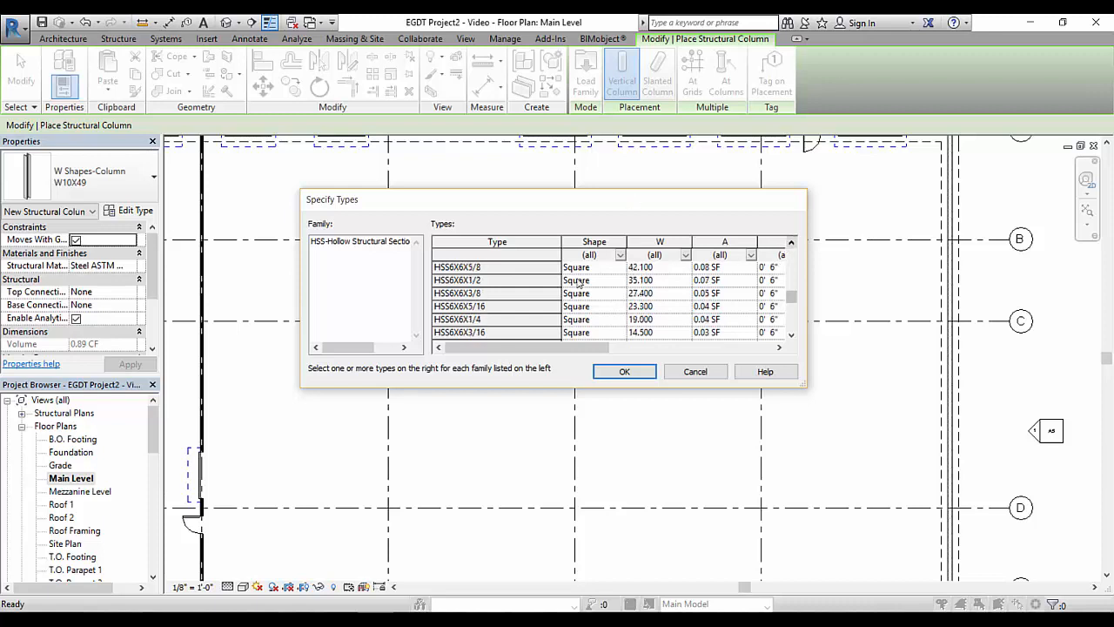
click(461, 267)
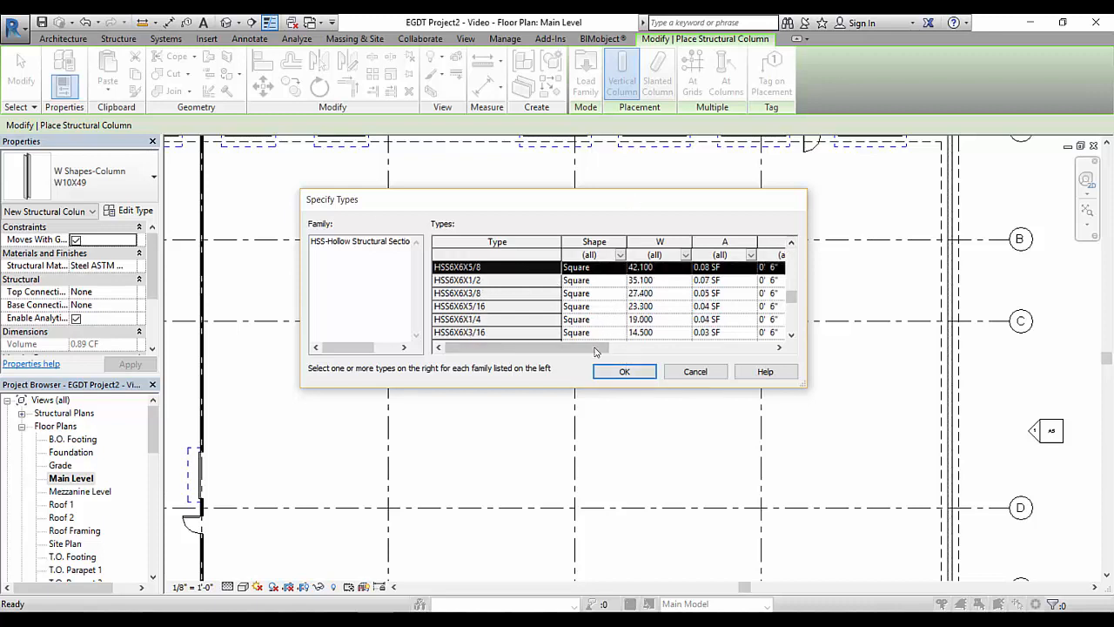
click(620, 373)
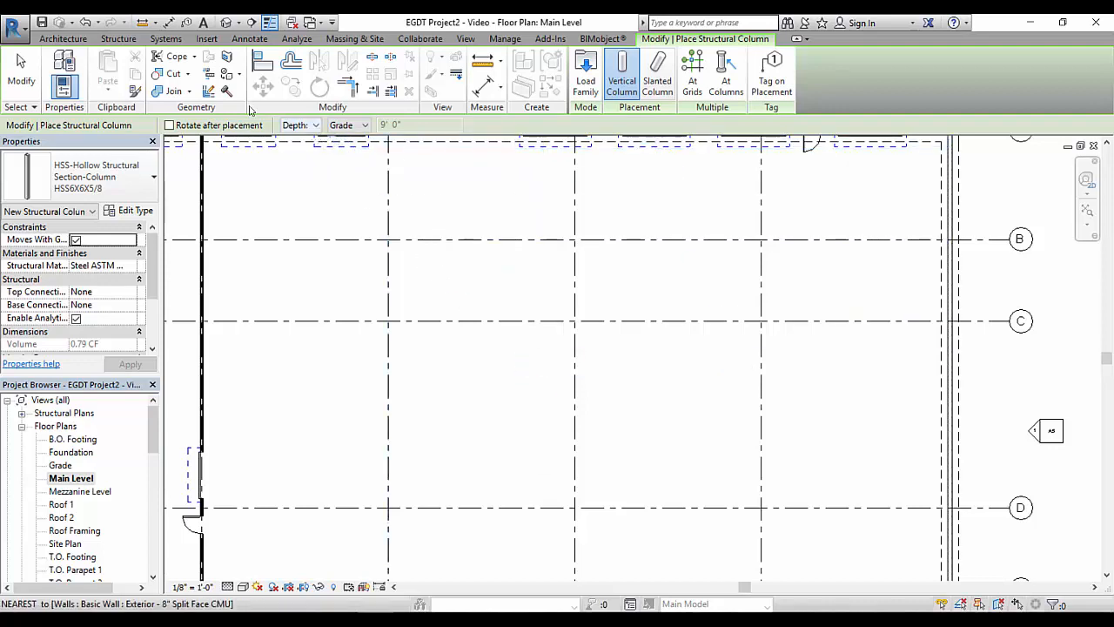
Place one HSS6X6X5/8 column with height up to Roof 1 on grid C, about 10' 8" left of the vertical grid nearest the right exterior wall
click(311, 129)
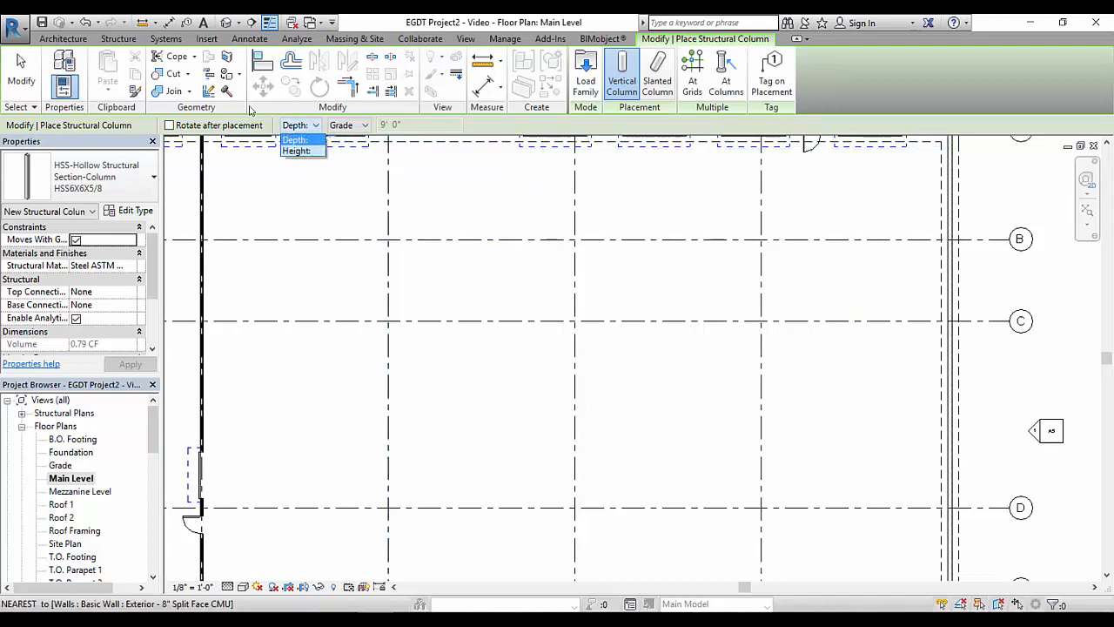
click(297, 151)
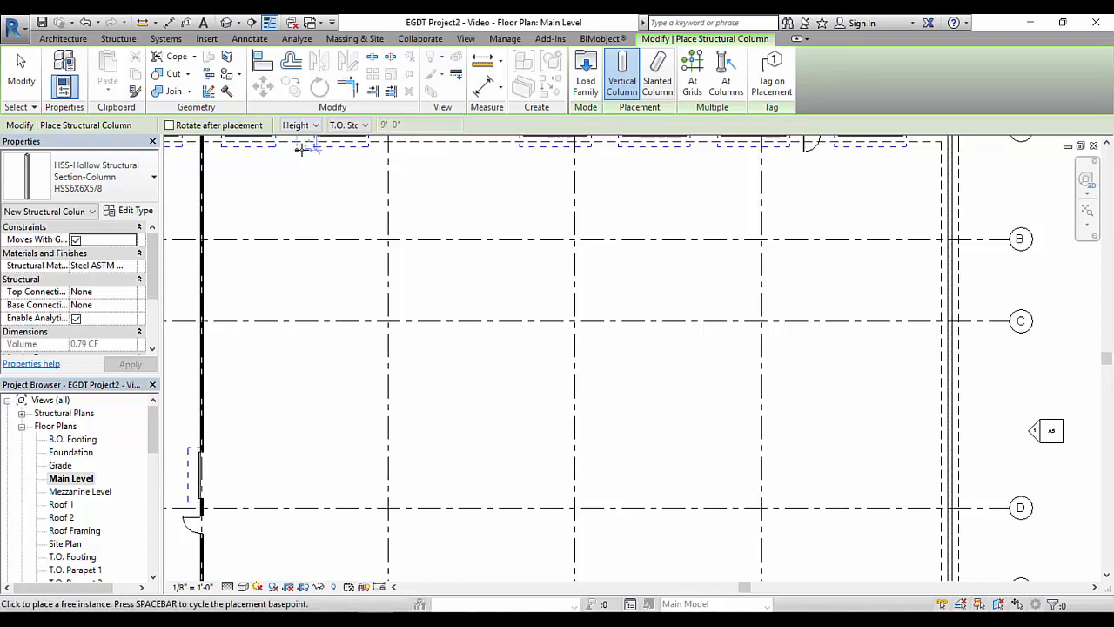
click(365, 127)
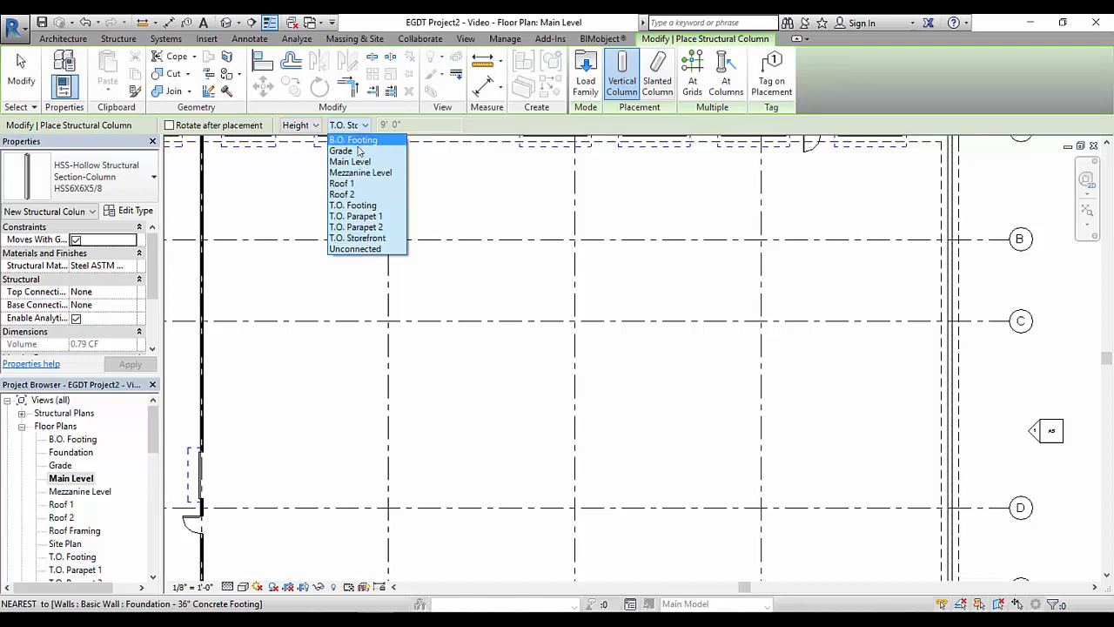
click(350, 186)
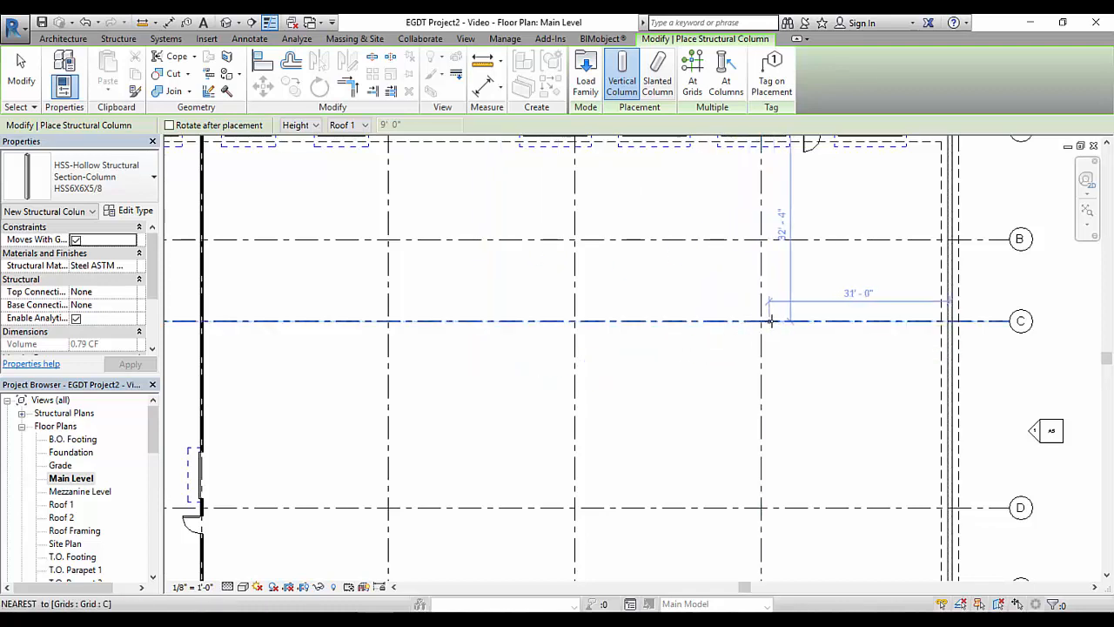
scroll(760, 321, up, 5)
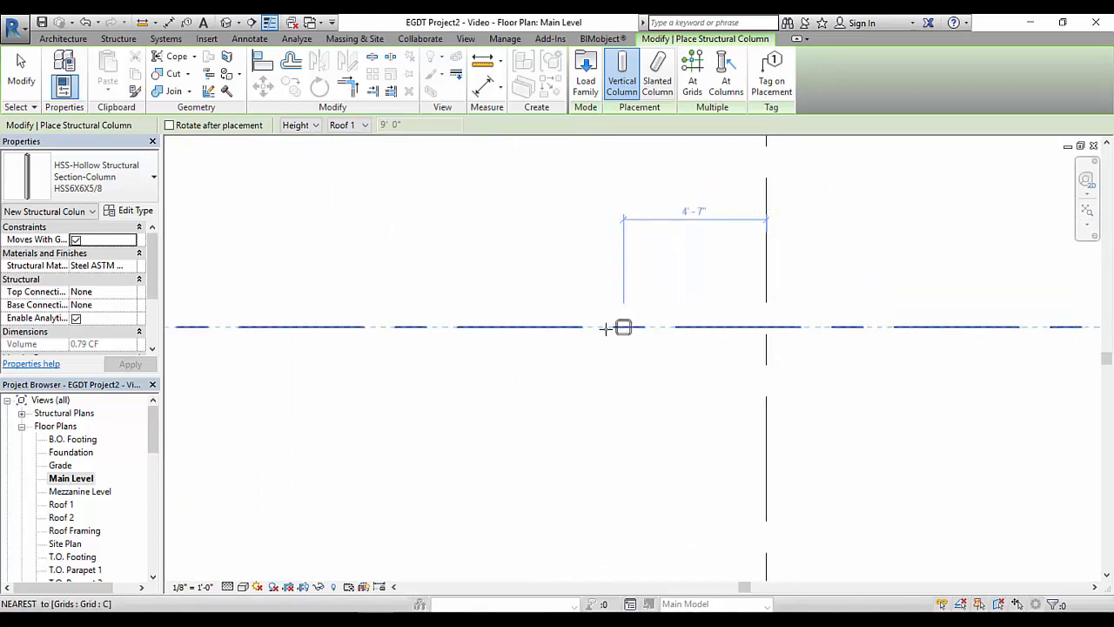
click(434, 327)
scroll(374, 381, down, 4)
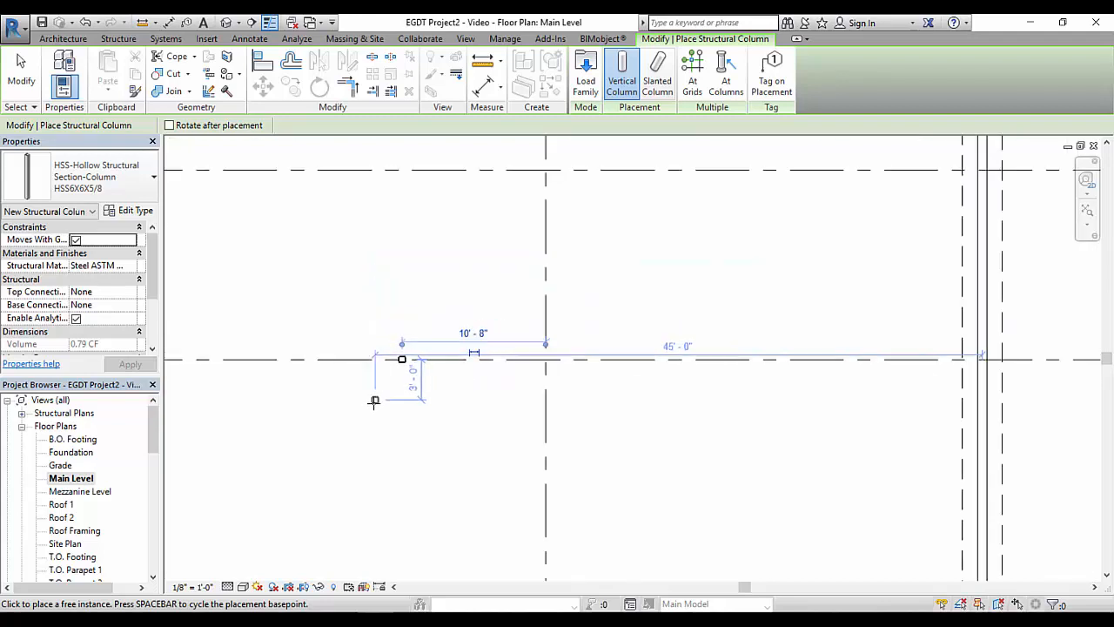
right_click(389, 279)
click(420, 290)
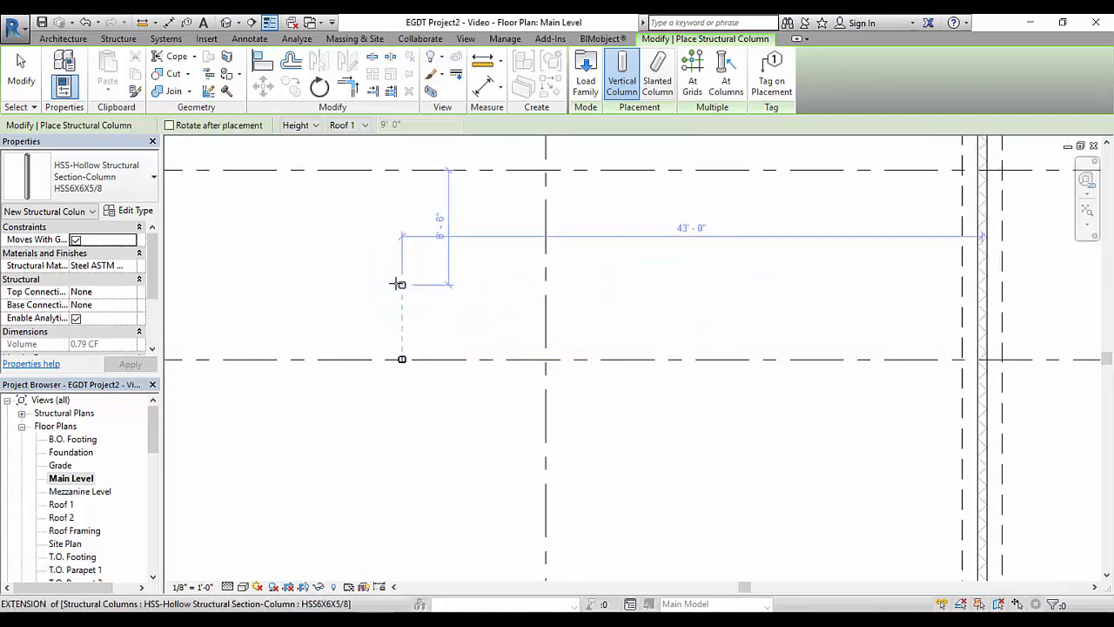
right_click(400, 284)
click(431, 293)
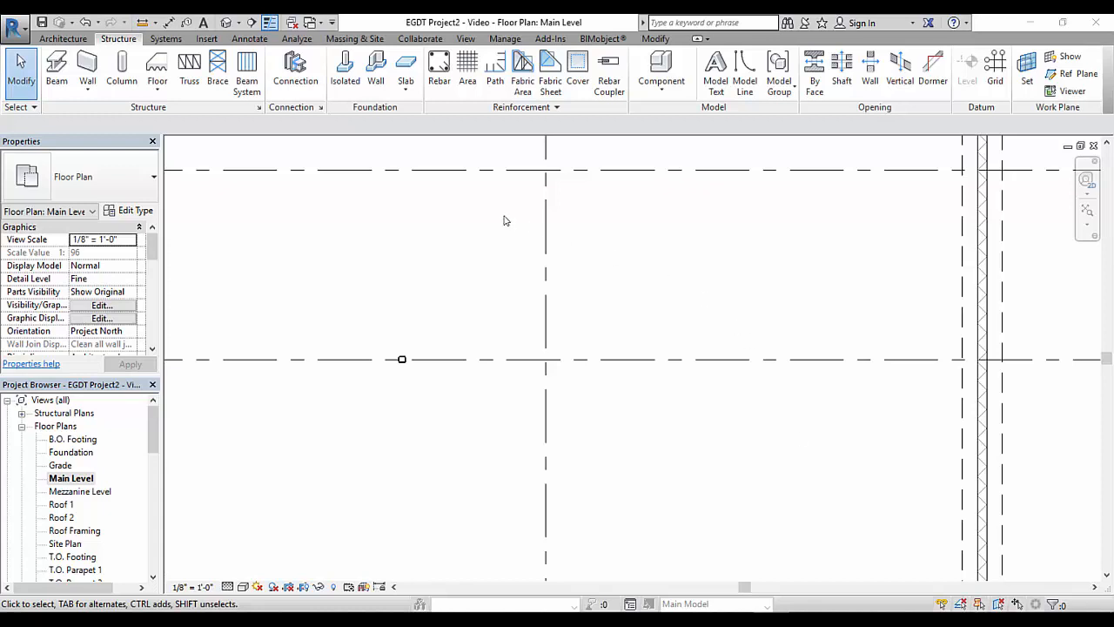
For a new isolated foundation, duplicate the 81" x 81" x 36" rectangular pile cap type as 60" x 60" x 28"
click(348, 80)
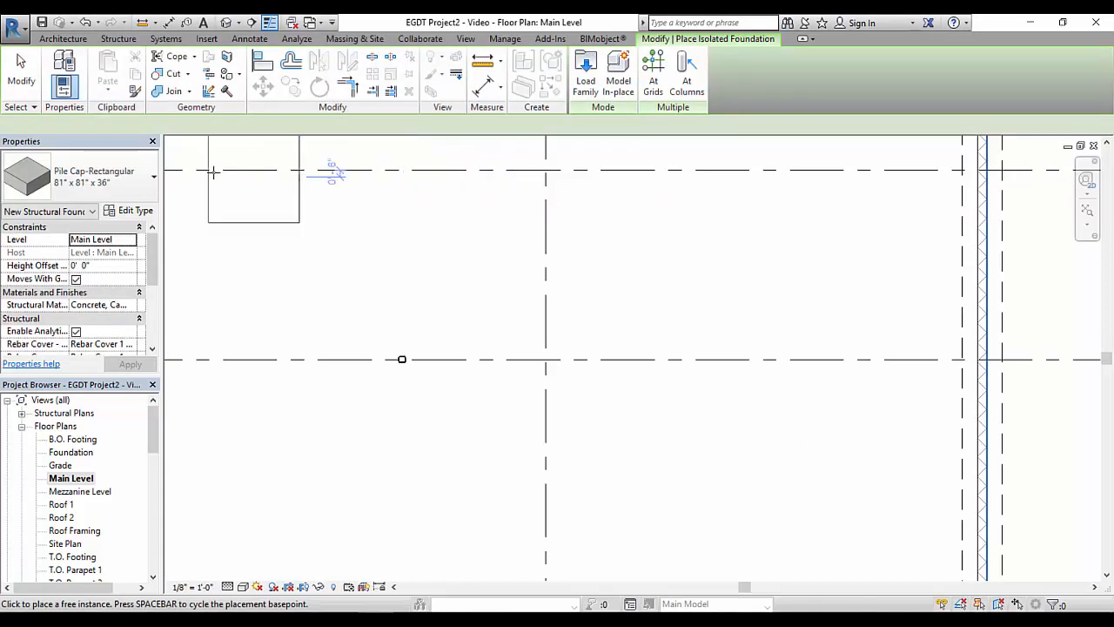
key(space)
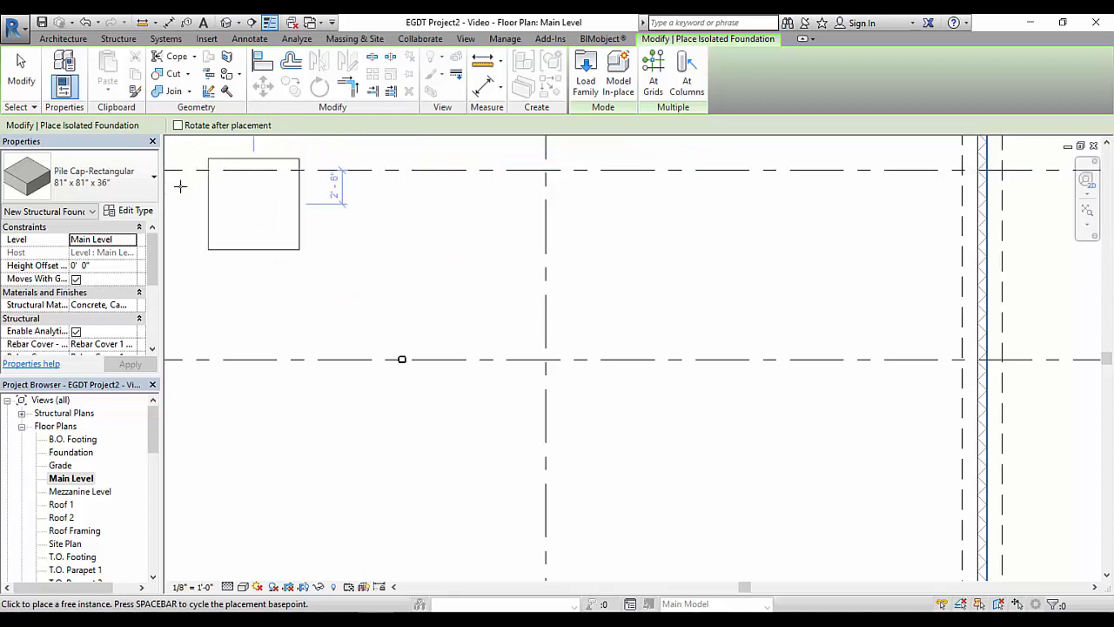
click(124, 157)
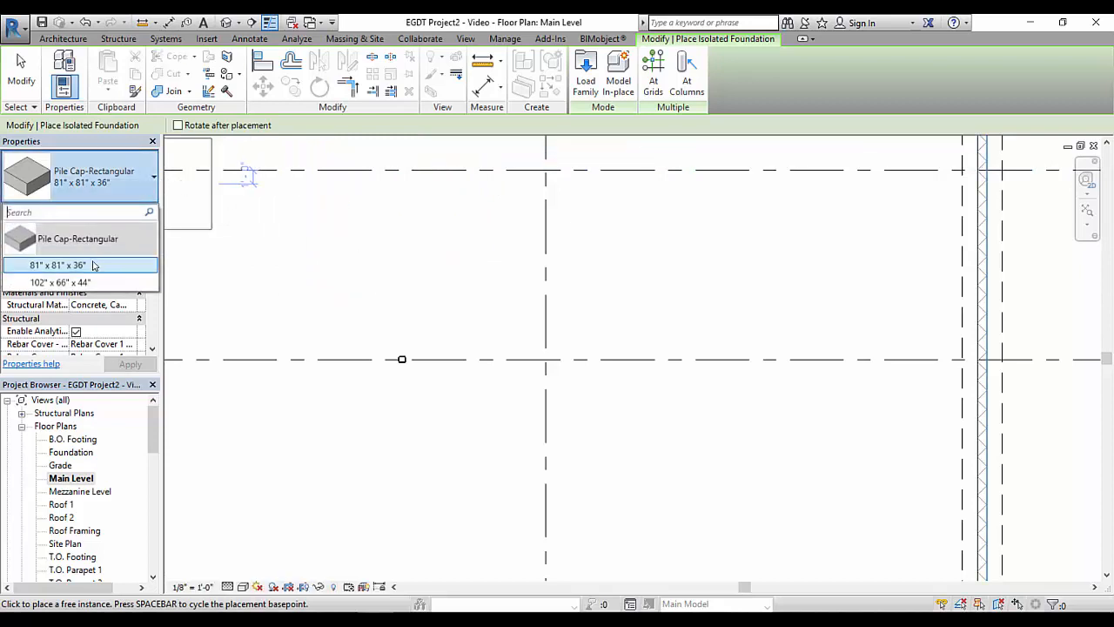
mouse_move(95, 266)
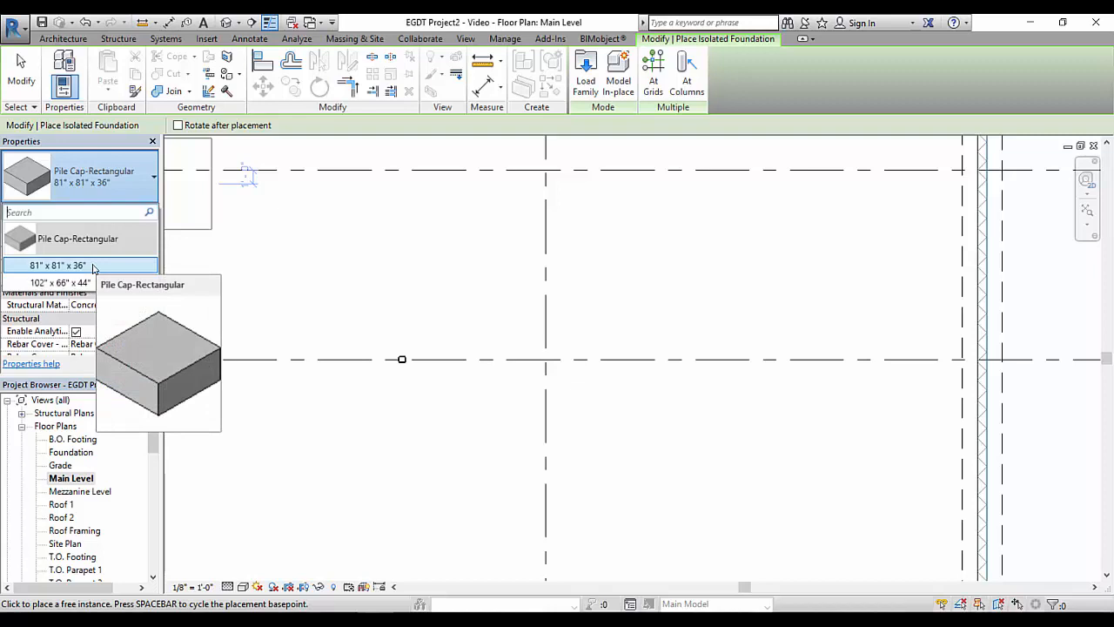
click(70, 216)
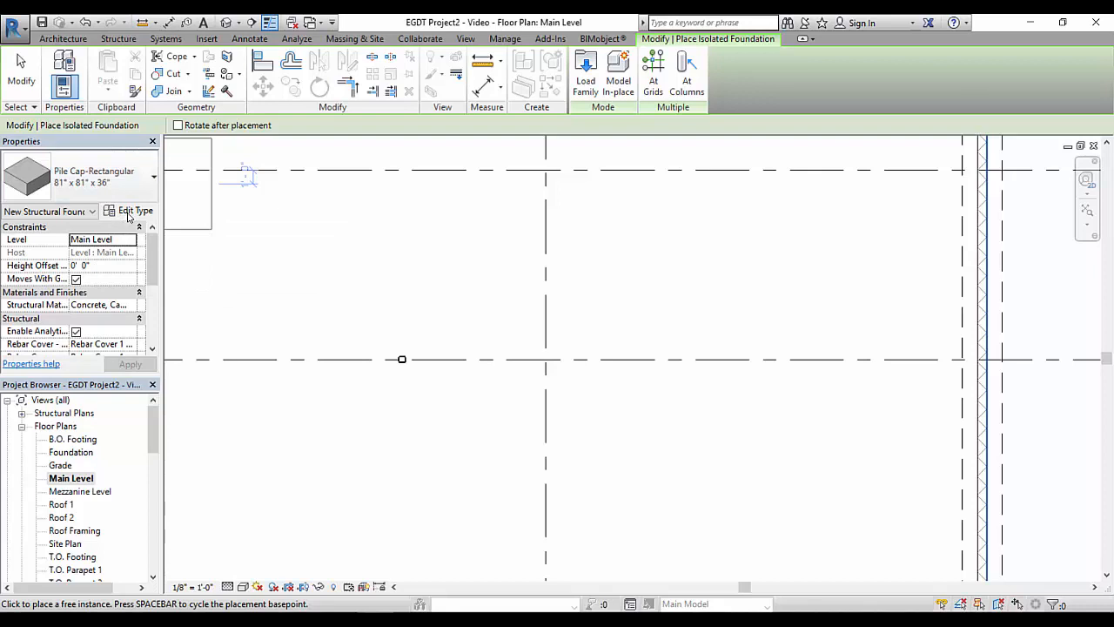
click(131, 210)
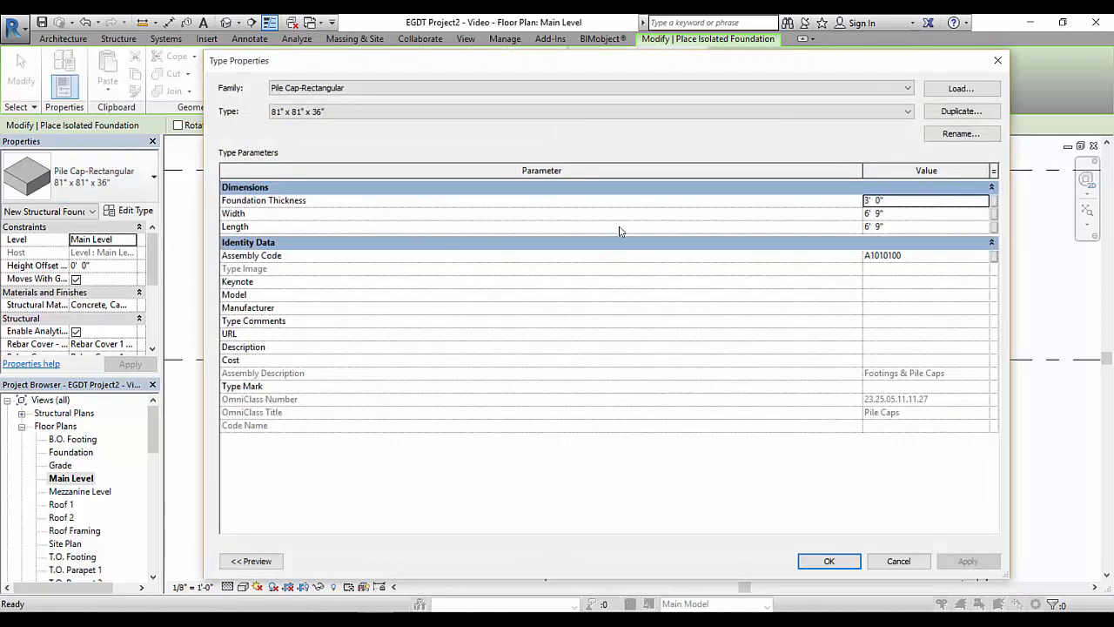
click(961, 111)
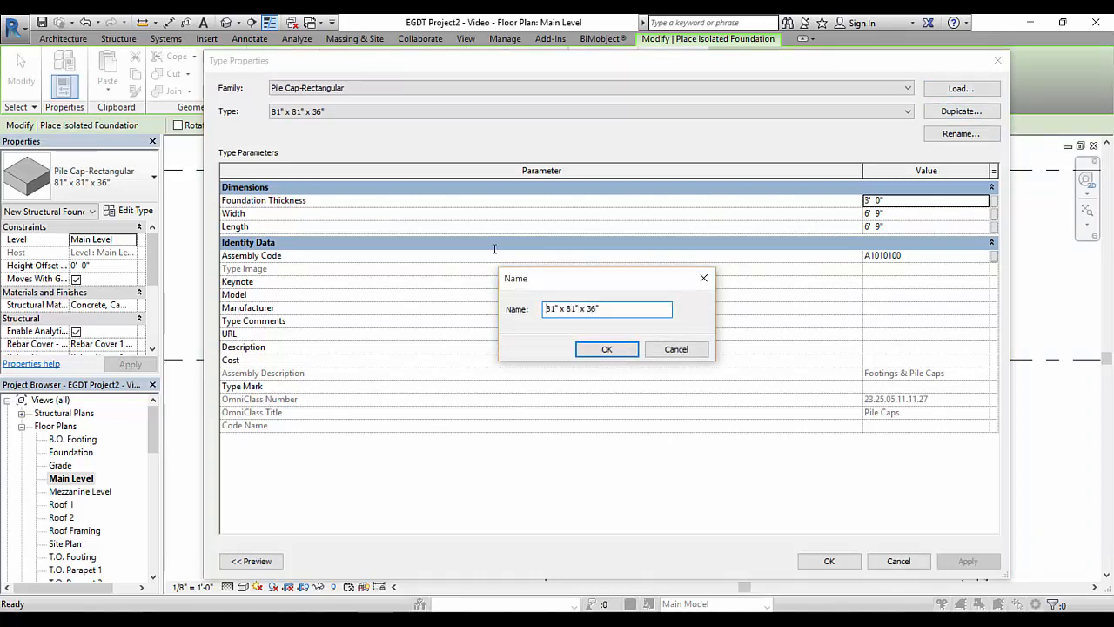
key(Home)
key(Delete)
key(Delete)
text(60)
key(Delete)
key(Delete)
text(60" x 28)
click(607, 349)
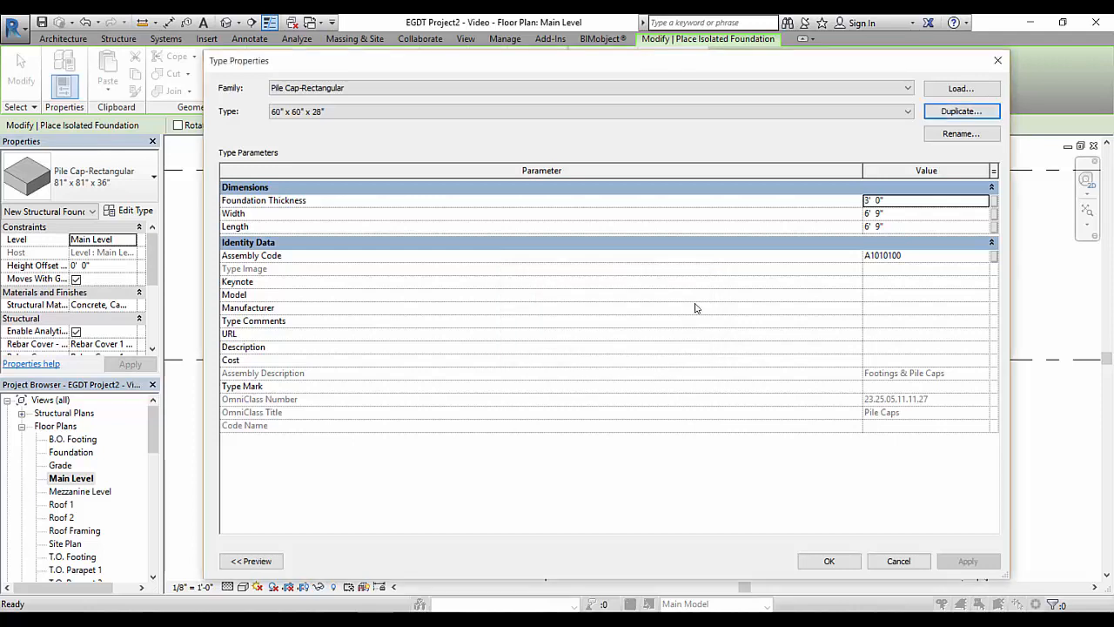
Set the new pile cap type's width and length to 5' 0" and its foundation thickness to 2' 4"
click(881, 214)
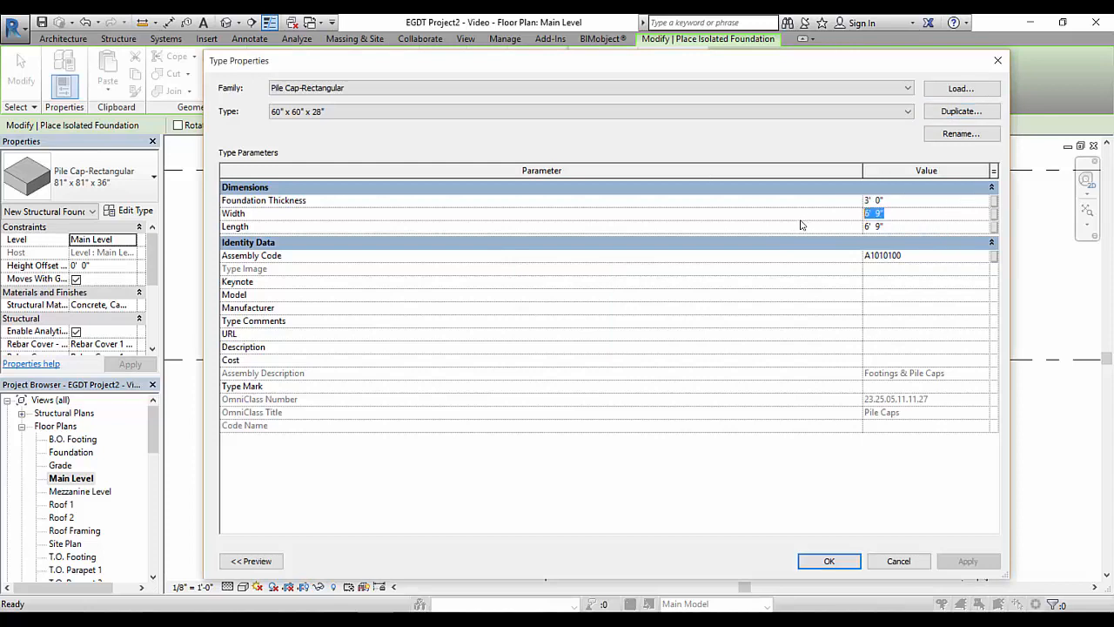
text(5)
key(Tab)
text(5)
click(879, 201)
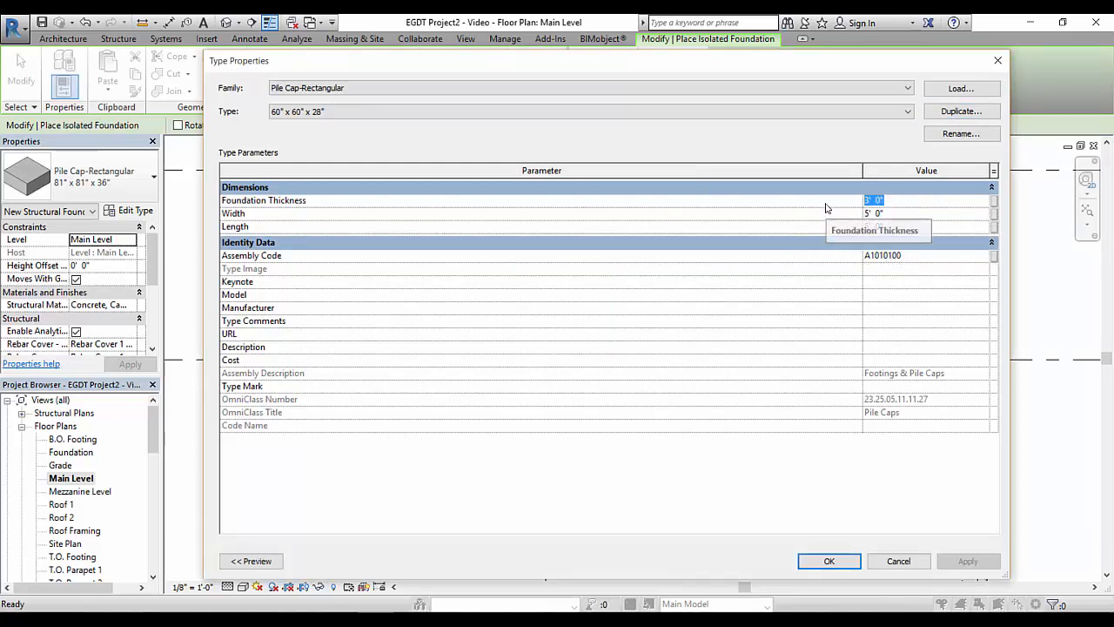
text(2)
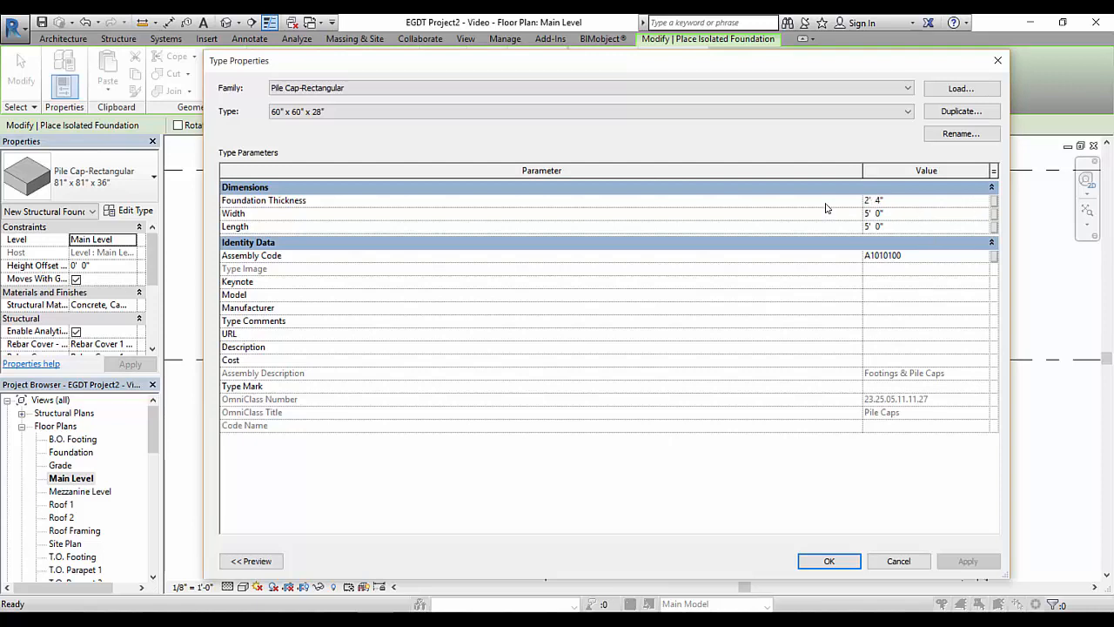
click(825, 560)
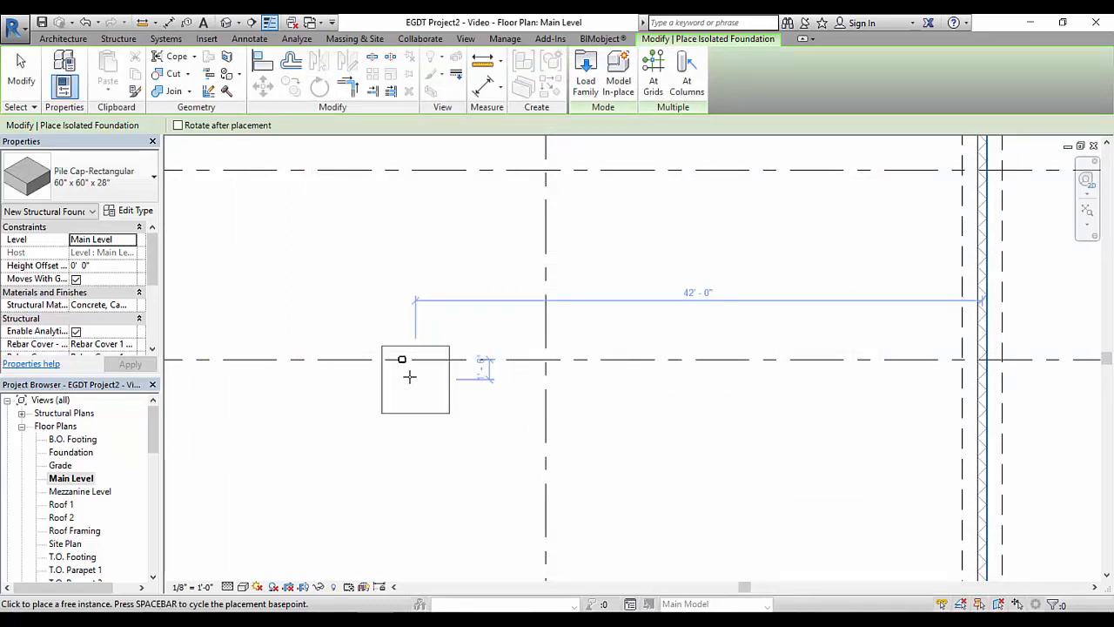
Place one 60" x 60" x 28" pile cap centred on the HSS column on grid C and finish placing foundations
scroll(388, 352, up, 5)
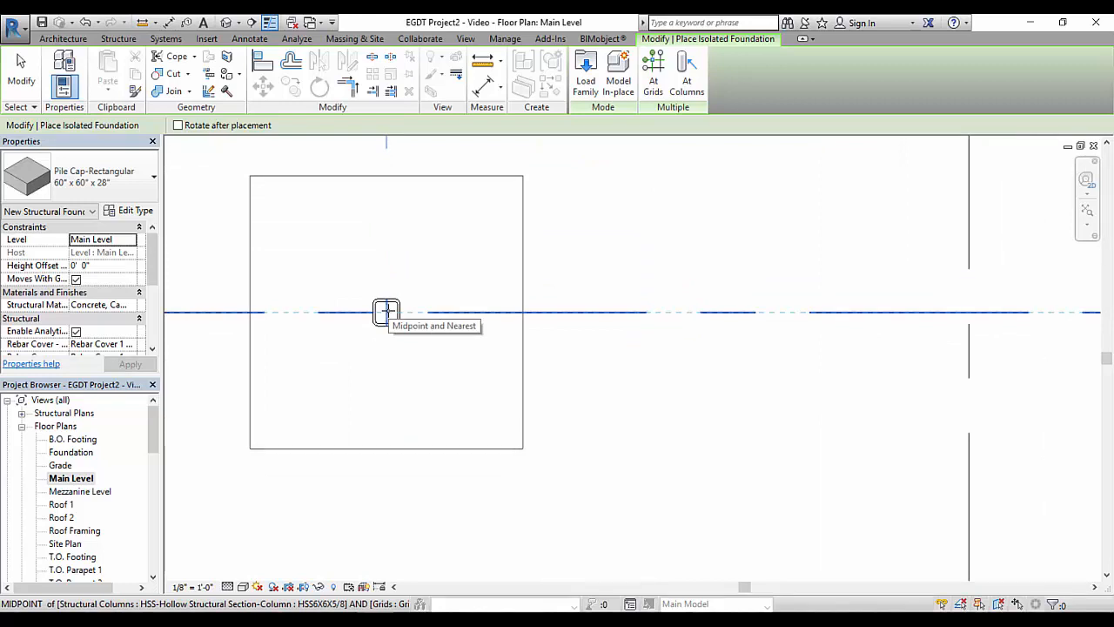
click(386, 312)
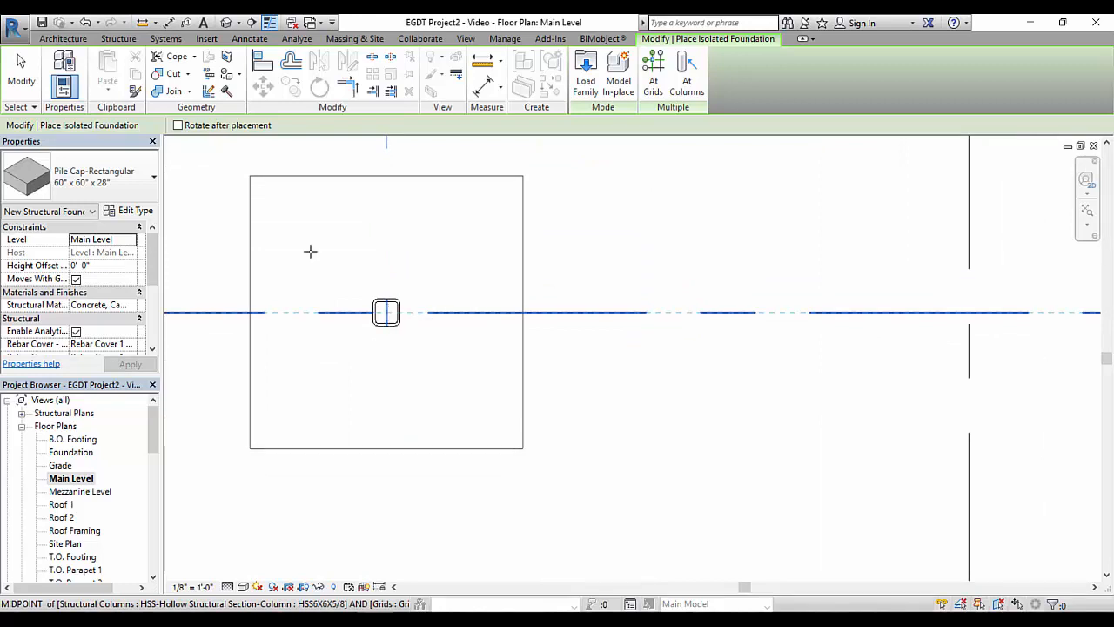
right_click(632, 224)
click(670, 229)
right_click(671, 235)
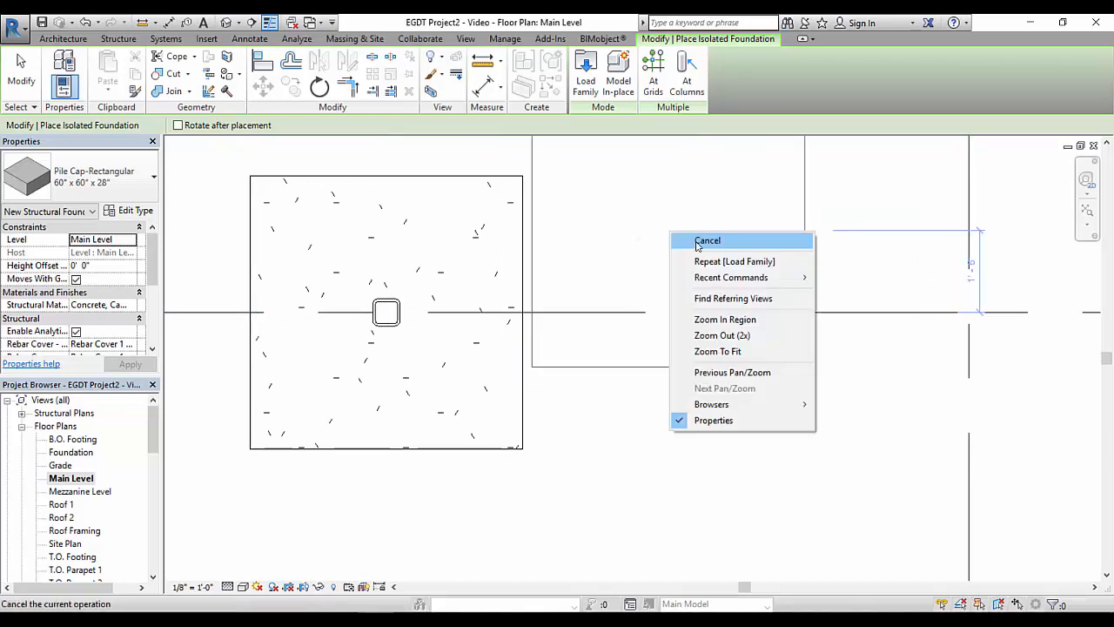
click(697, 240)
scroll(418, 218, down, 3)
middle_drag(426, 209, 617, 264)
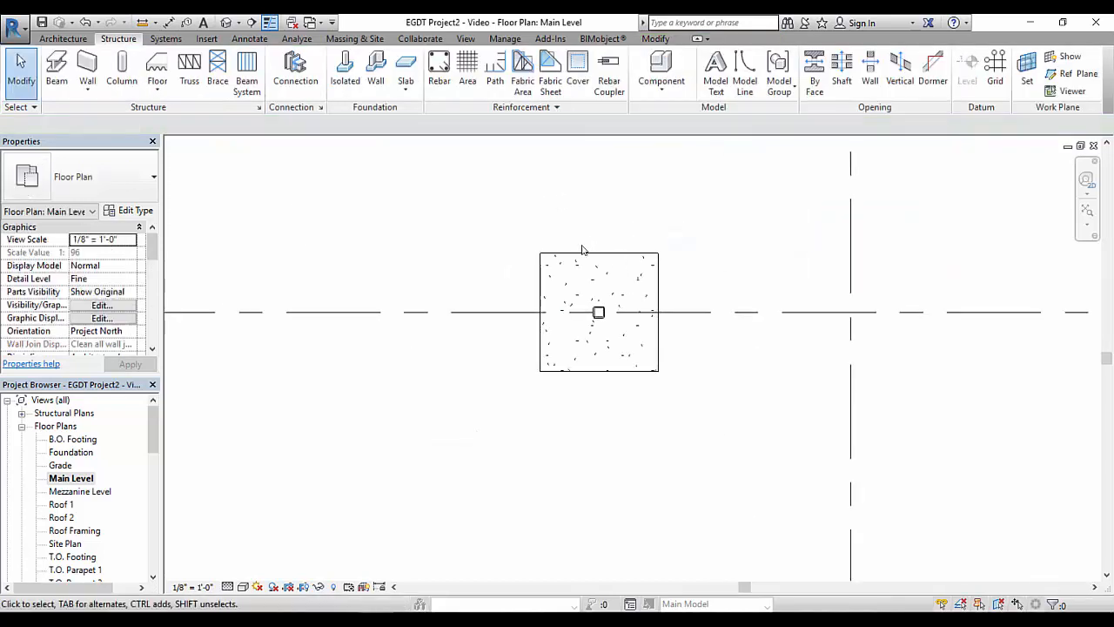
Set the height offset of the 60" x 60" x 28" pile cap on grid C to -0' 4"
click(583, 258)
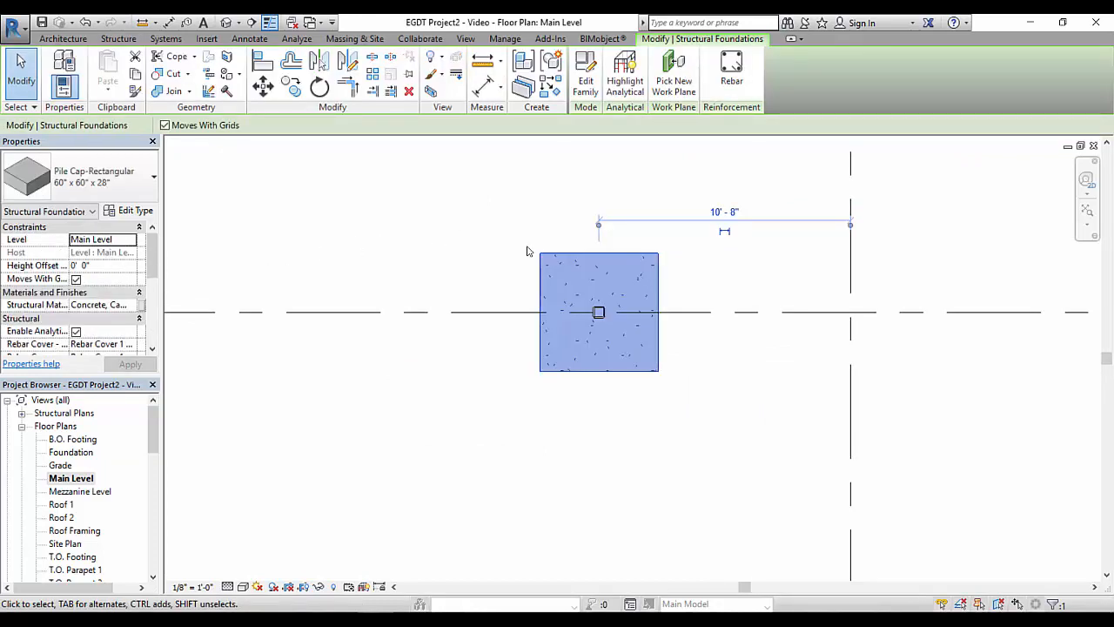
click(83, 265)
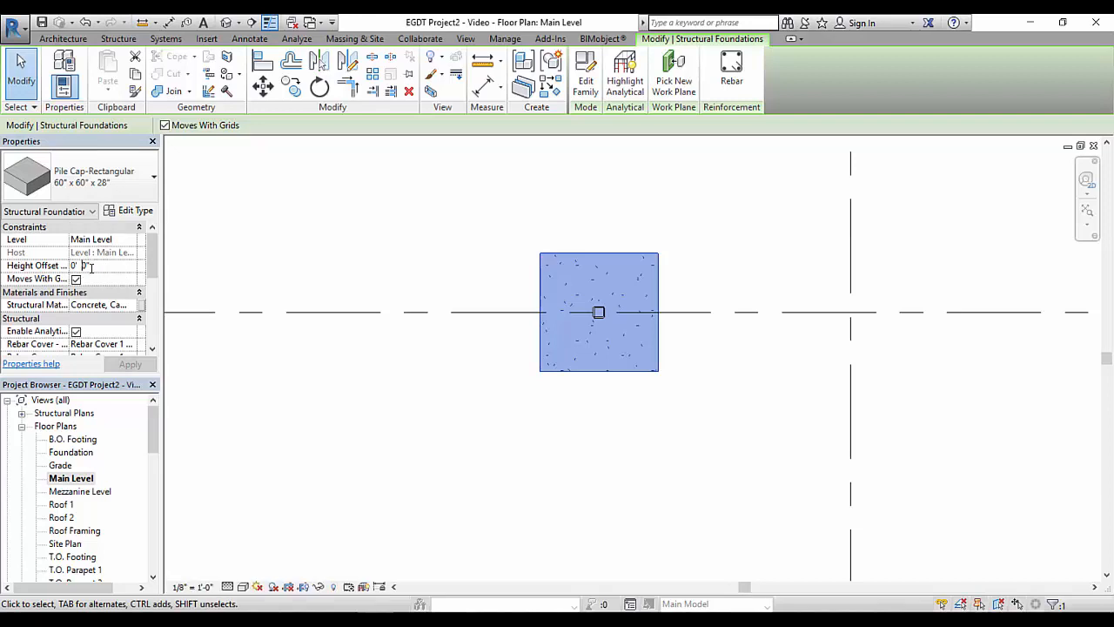
text(-0 4)
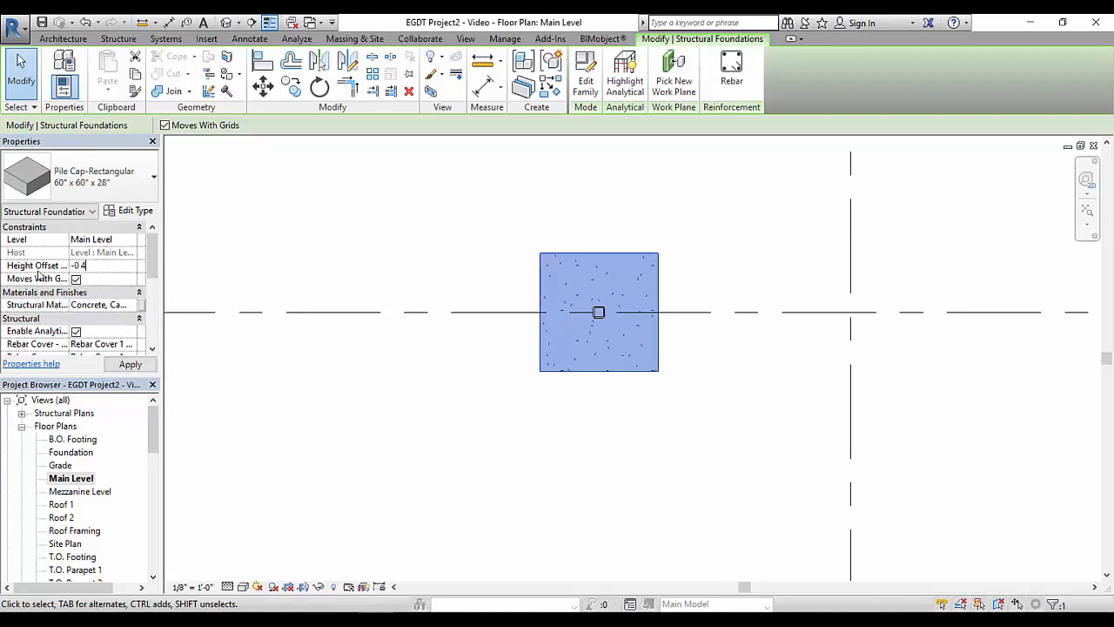
key(Return)
click(130, 364)
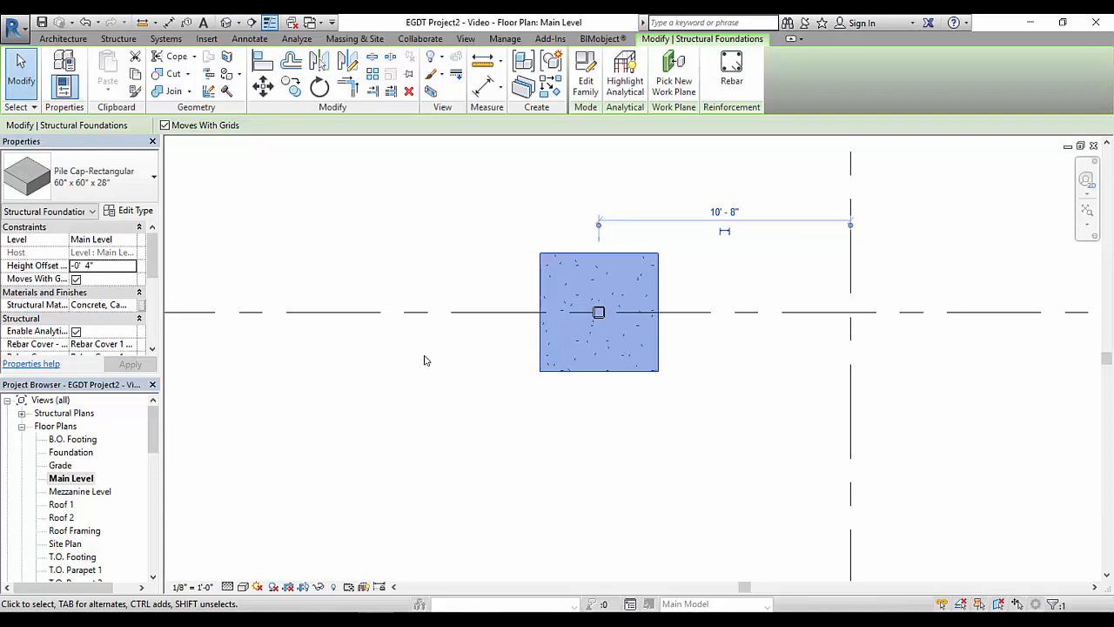
click(378, 236)
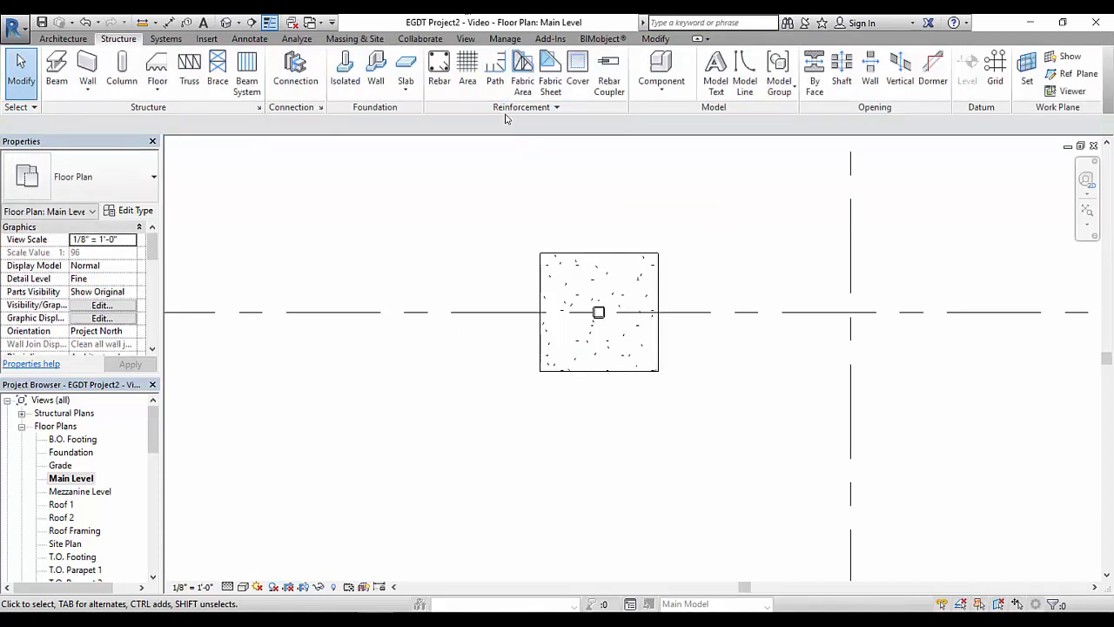
Examine the new HSS column and its base at the floor slab in the default 3D view from several angles
click(226, 22)
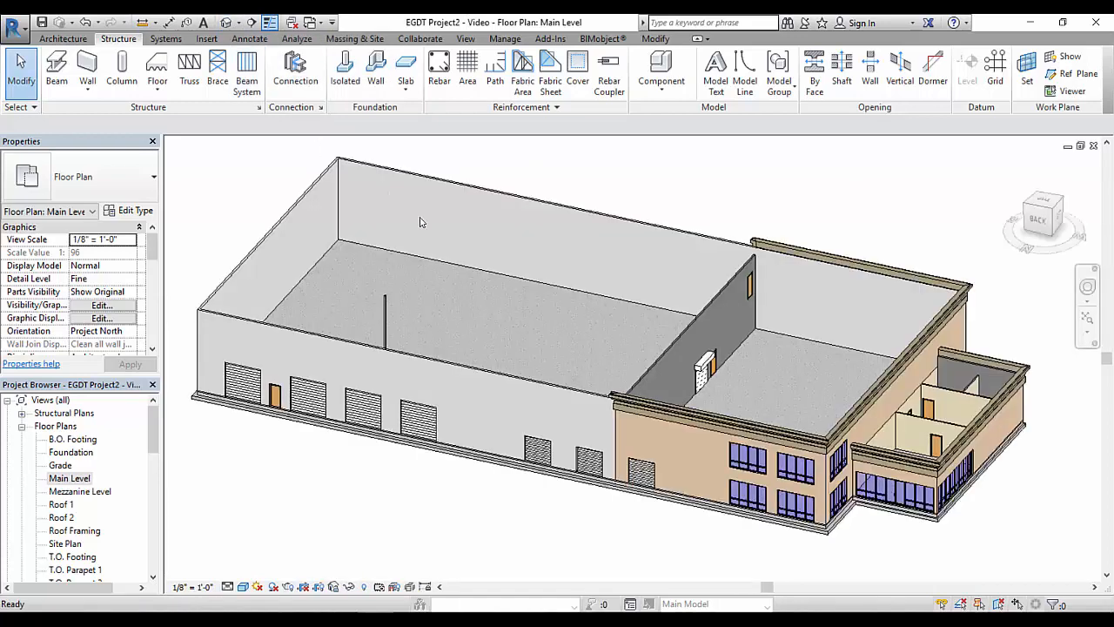
scroll(510, 317, down, 3)
shift+middle_drag(516, 323, 351, 356)
mouse_move(647, 311)
shift+middle_down()
mouse_move(630, 321)
mouse_move(646, 295)
shift+middle_up()
scroll(647, 294, up, 5)
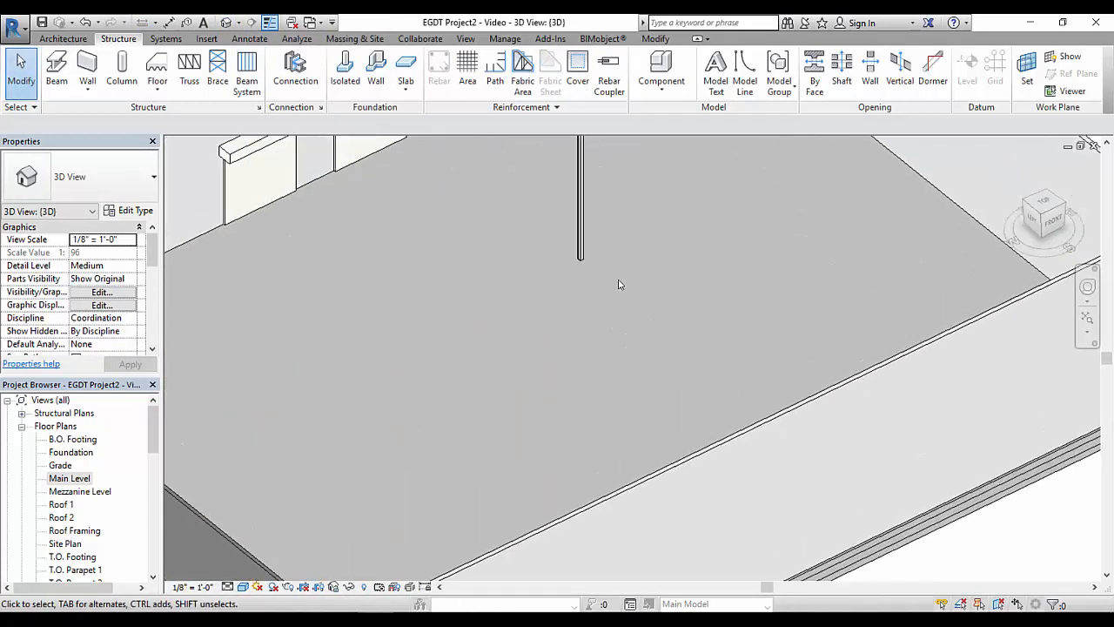
scroll(597, 322, down, 3)
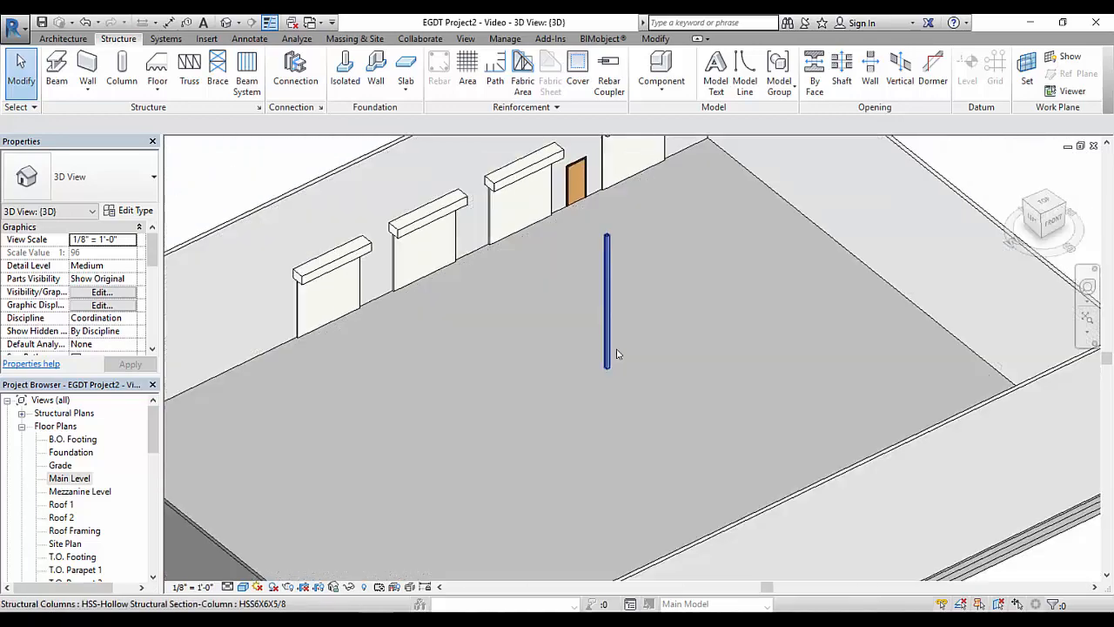
scroll(616, 354, down, 5)
mouse_move(634, 391)
shift+middle_down()
mouse_move(495, 222)
mouse_move(634, 304)
mouse_move(511, 322)
mouse_move(639, 370)
mouse_move(642, 465)
mouse_move(652, 450)
mouse_move(686, 484)
mouse_move(679, 500)
mouse_move(646, 391)
shift+middle_up()
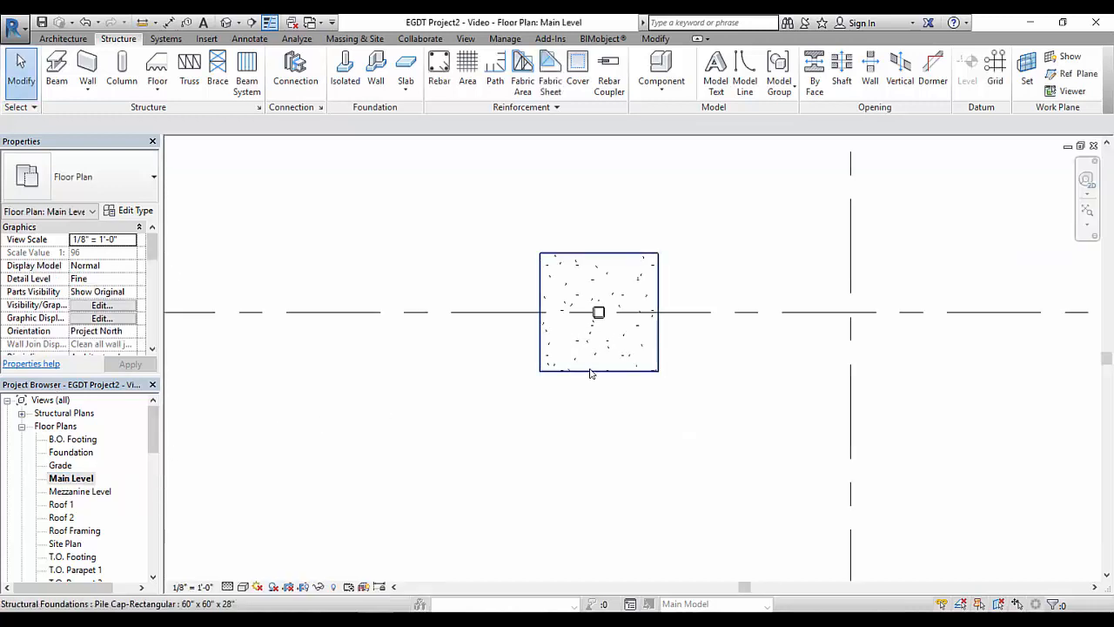
Copy the HSS column together with its pile cap 42' horizontally to the left along grid C
click(598, 313)
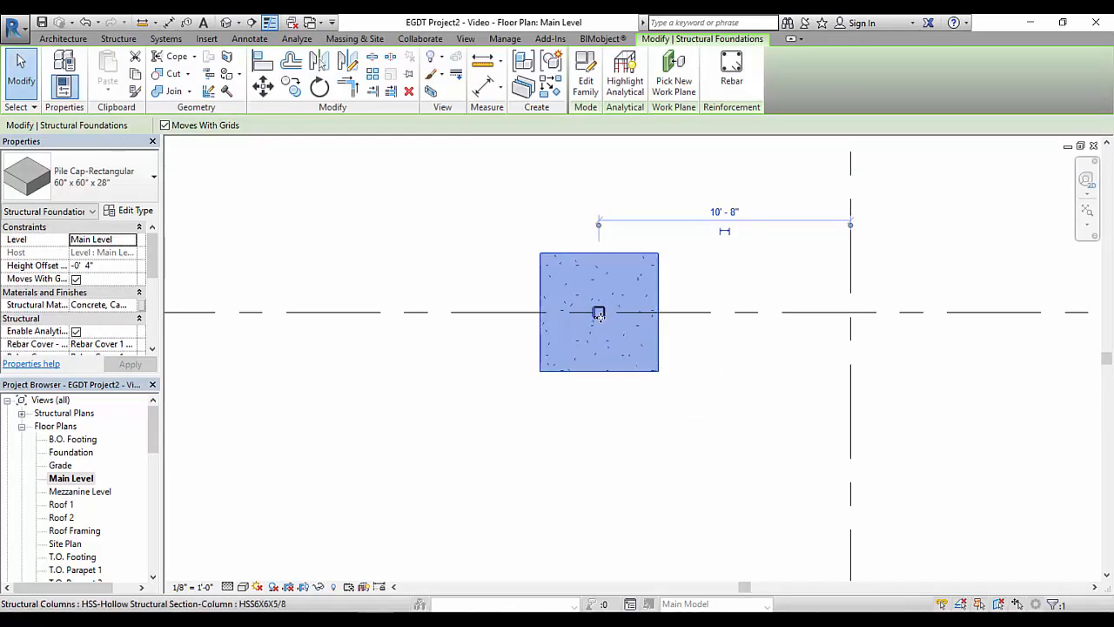
ctrl+click(598, 313)
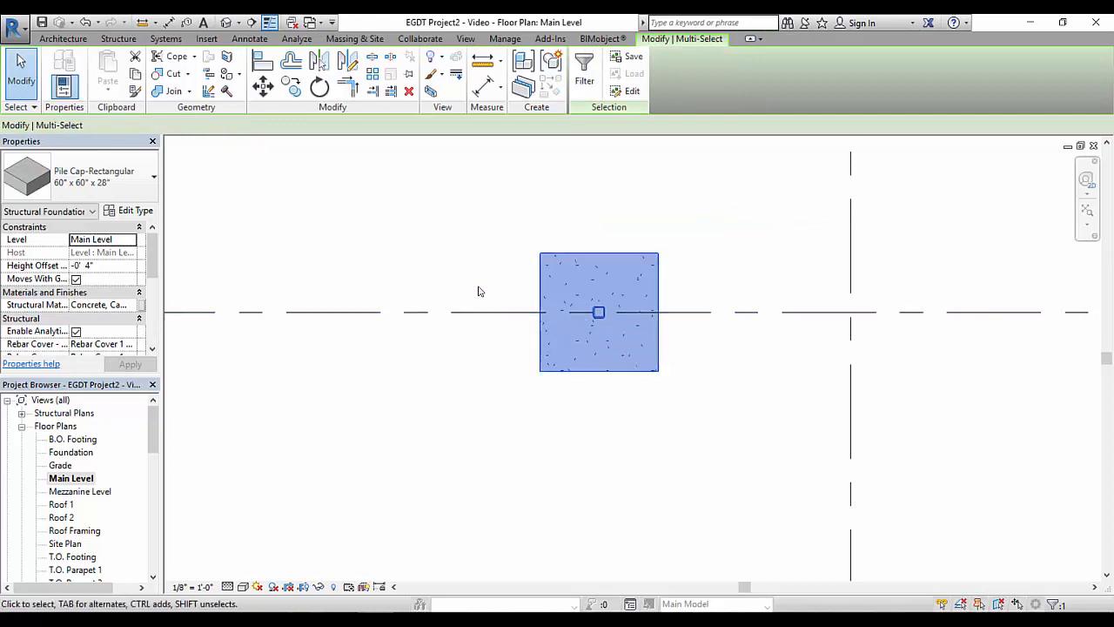
scroll(470, 277, down, 3)
middle_drag(471, 278, 679, 295)
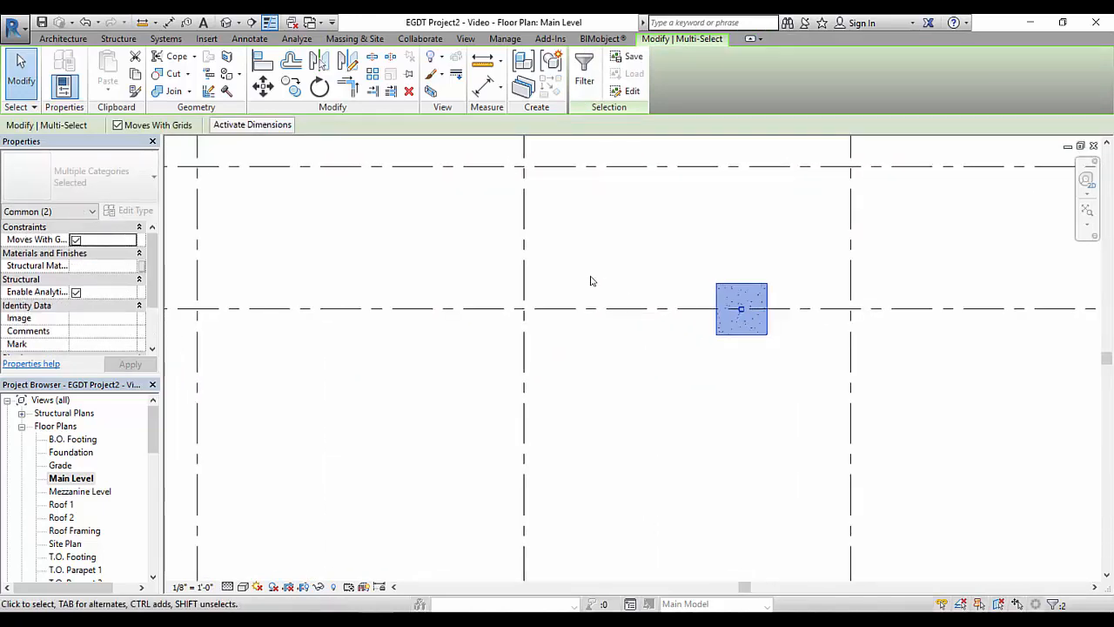
middle_drag(535, 272, 653, 276)
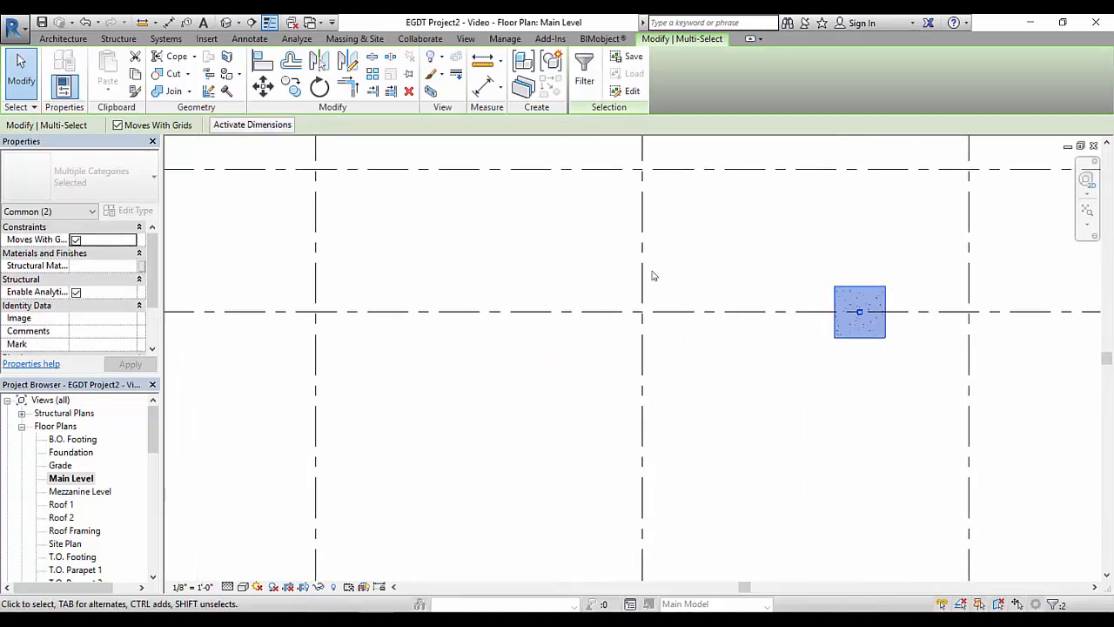
click(292, 84)
click(763, 355)
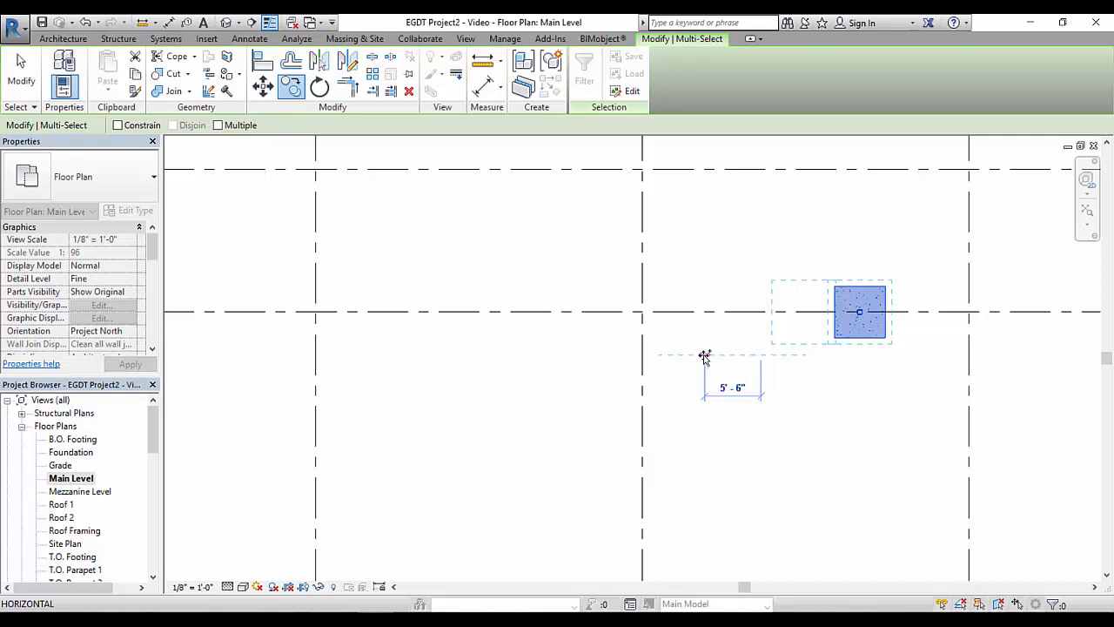
text(42 8)
key(Return)
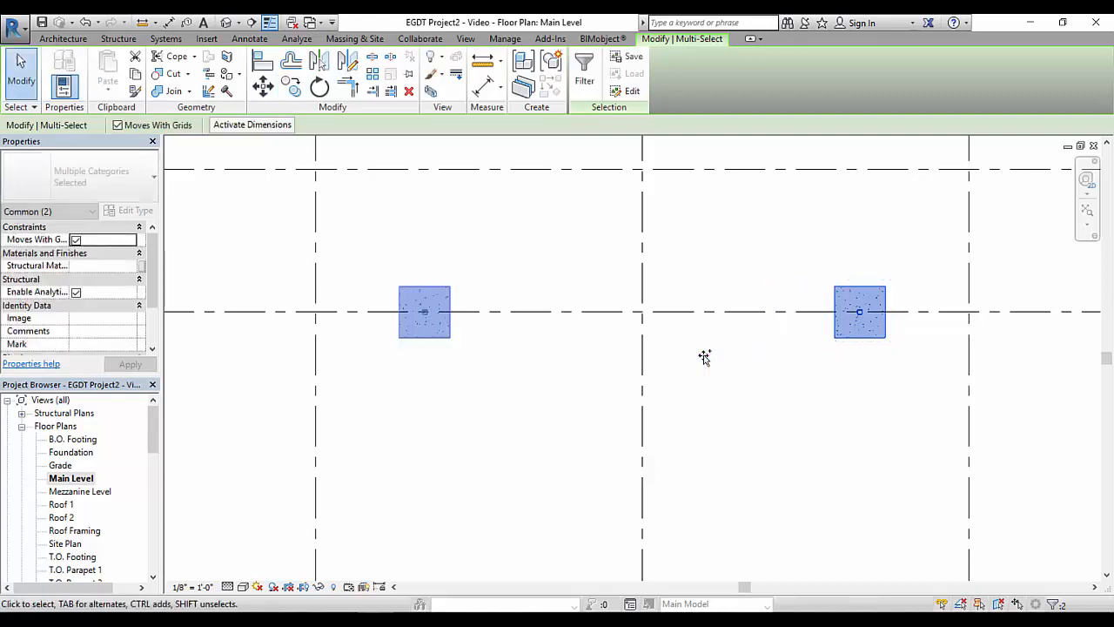
Copy the new column and pile cap from the column's centre to the intersection of grids C and 5
middle_drag(460, 390, 605, 301)
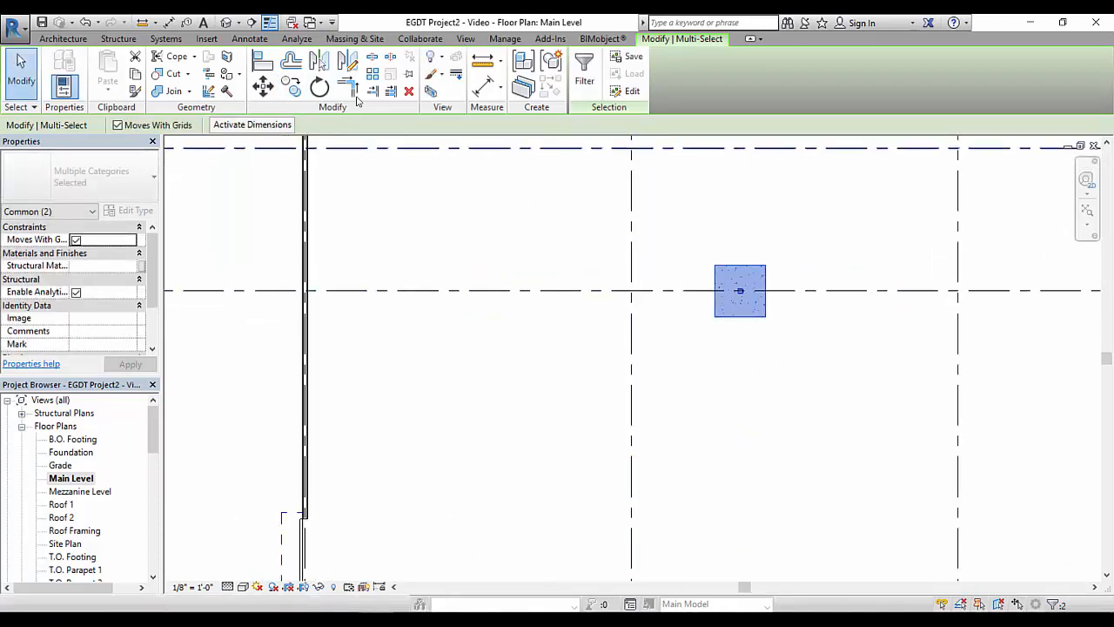
click(291, 84)
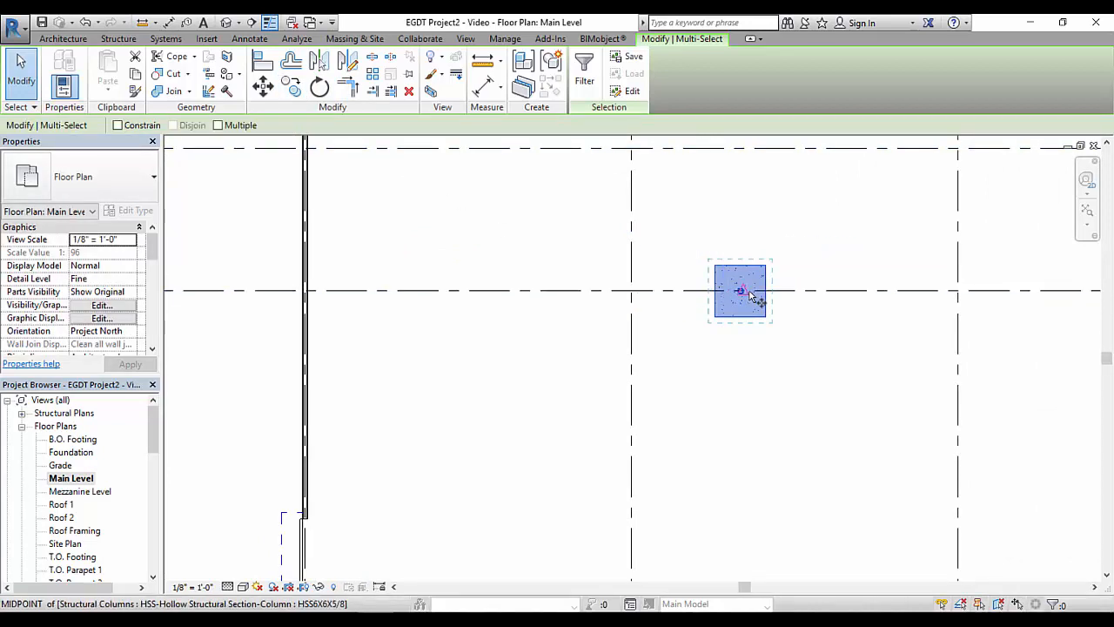
scroll(738, 293, up, 5)
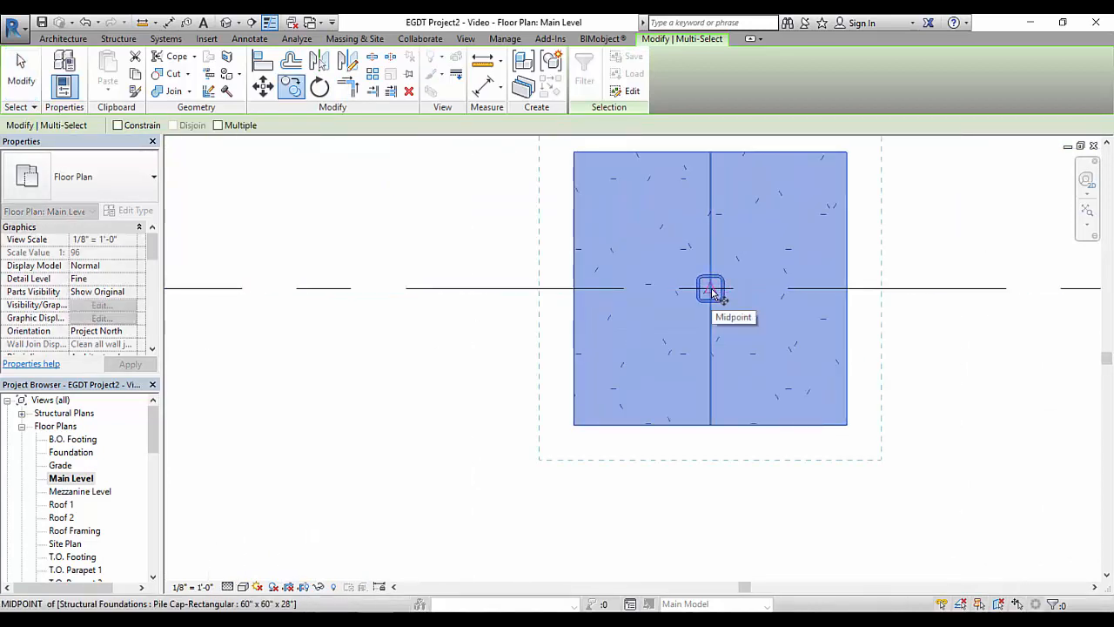
click(710, 289)
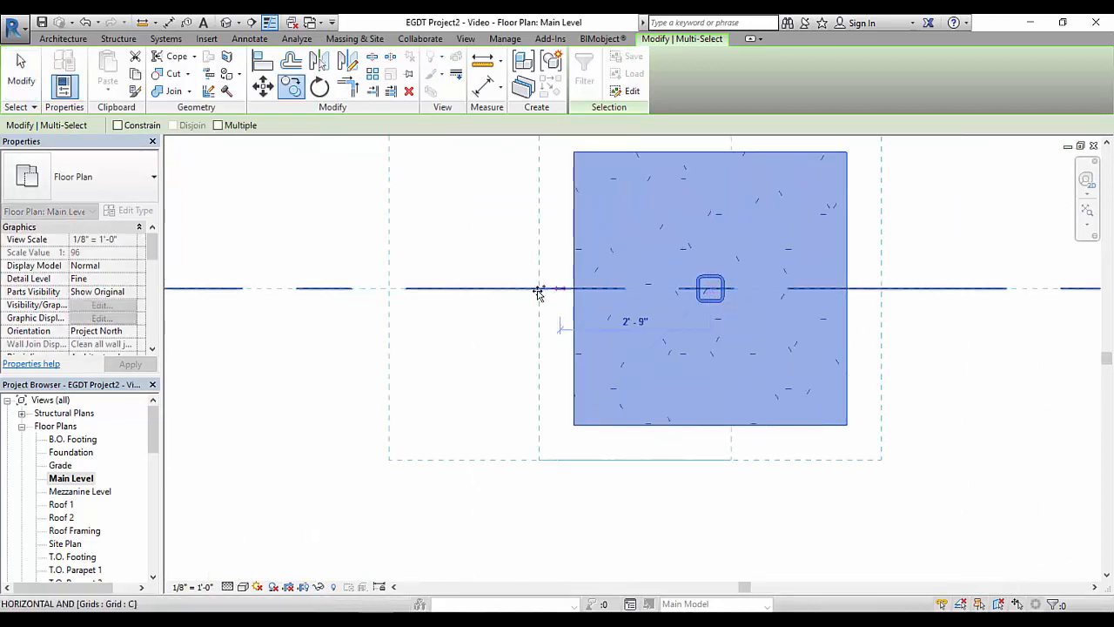
scroll(538, 290, down, 3)
middle_drag(605, 305, 803, 314)
middle_drag(564, 312, 694, 313)
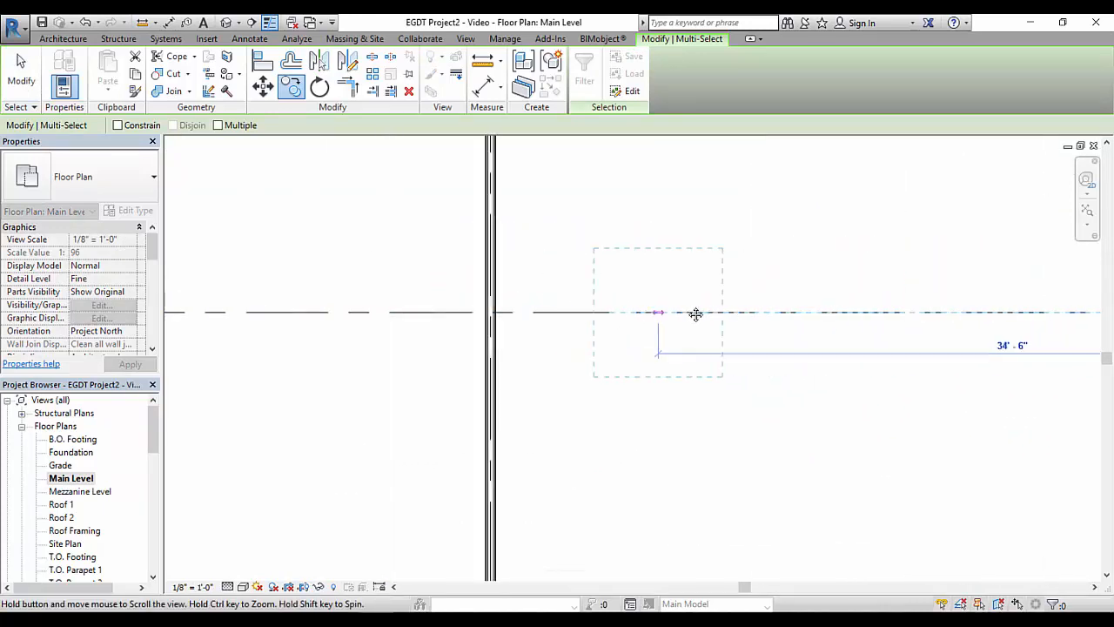
scroll(582, 314, up, 2)
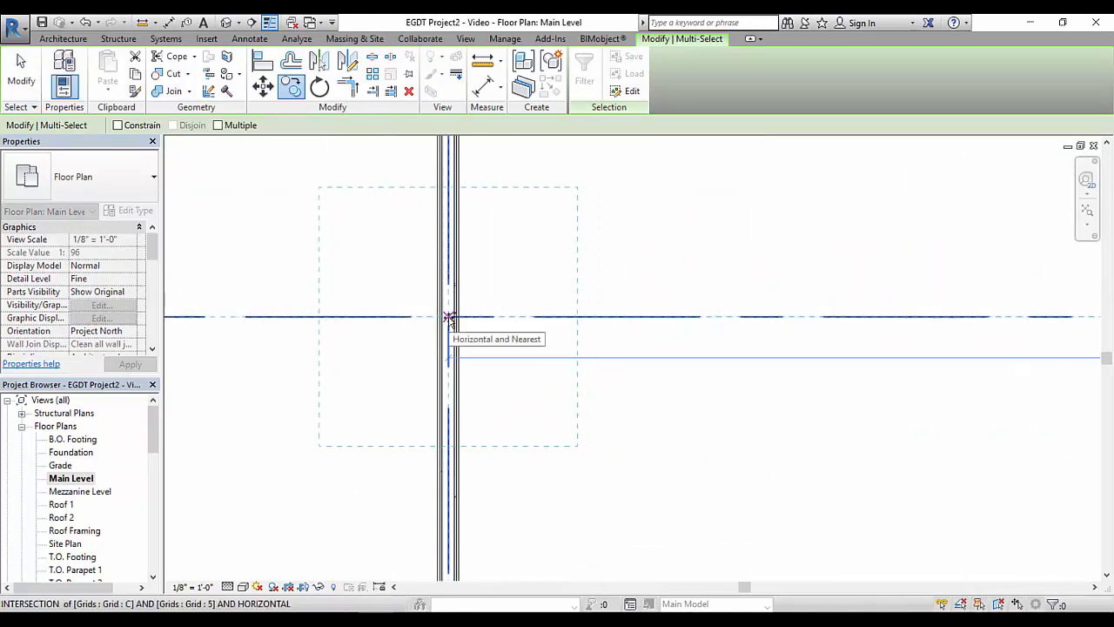
click(448, 316)
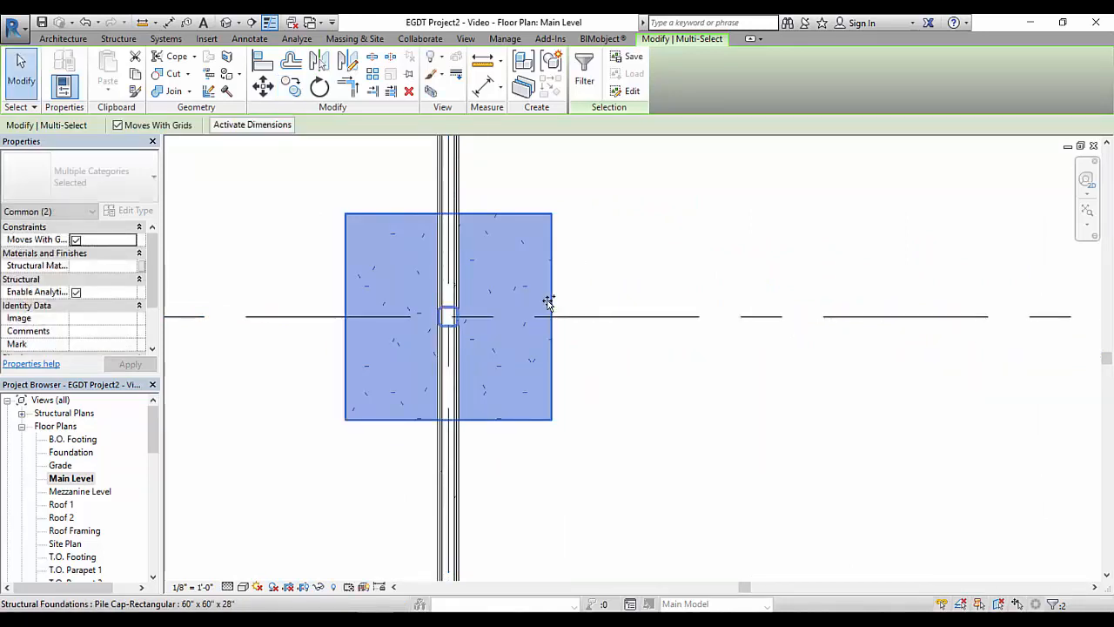
Copy the column and pile cap at C-5 to the intersection of grids C and 6, and clear the selection
scroll(533, 303, down, 4)
middle_drag(540, 334, 629, 342)
scroll(537, 329, down, 3)
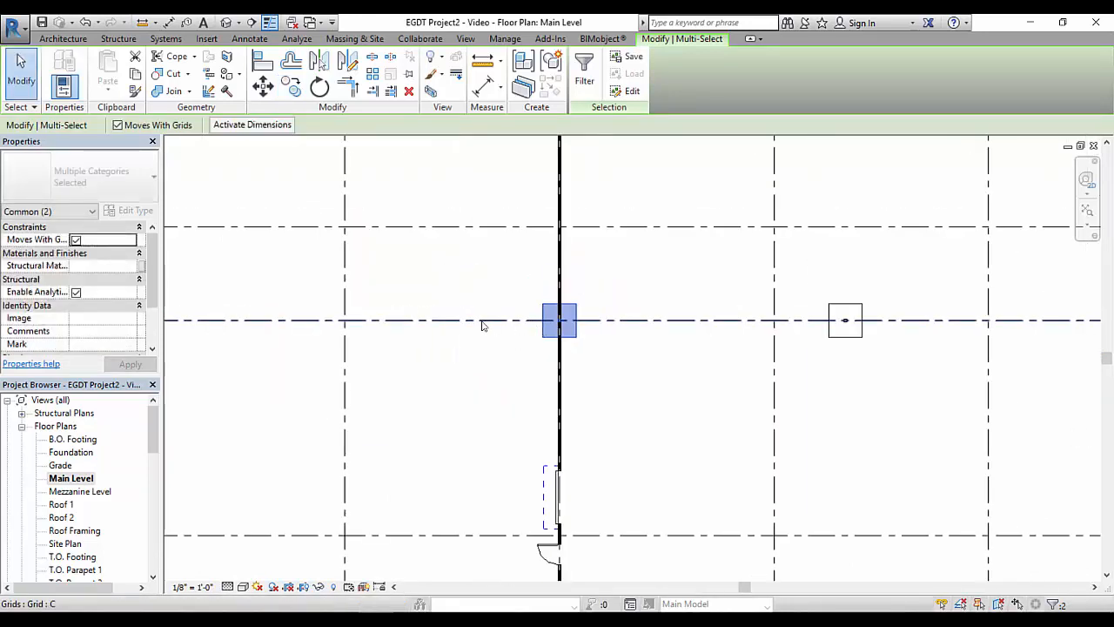
scroll(542, 311, up, 5)
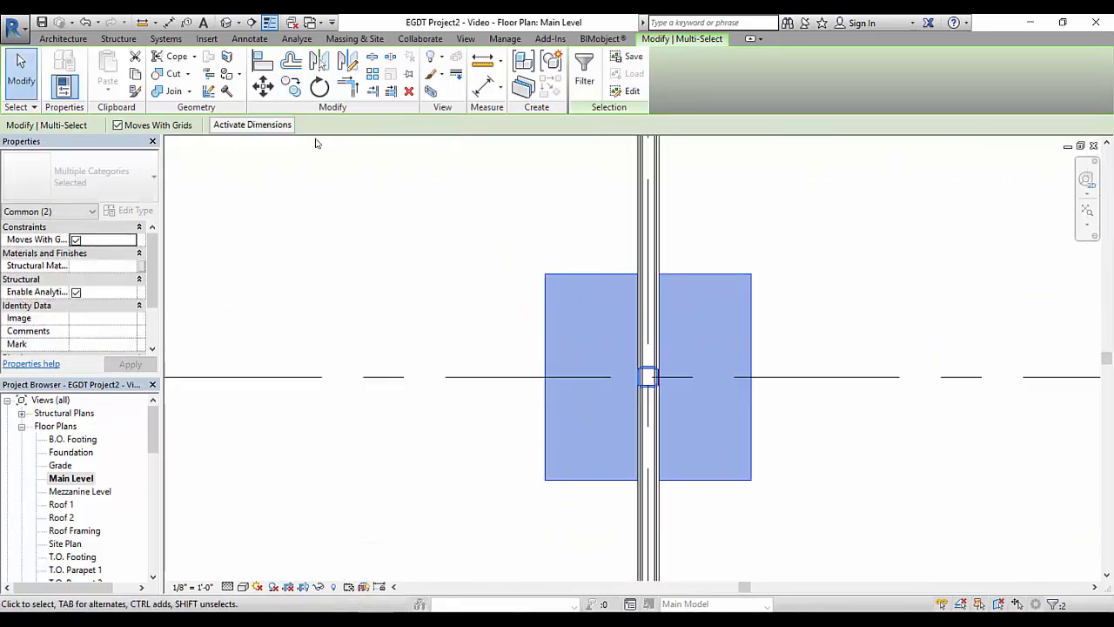
click(293, 87)
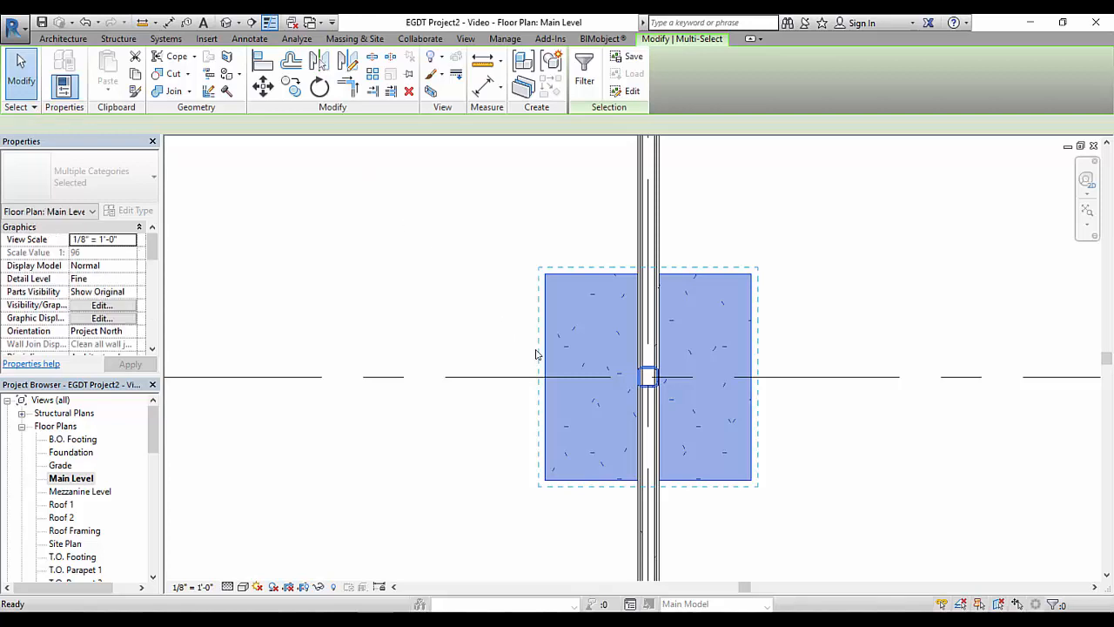
click(648, 376)
scroll(391, 374, down, 3)
middle_drag(333, 377, 654, 374)
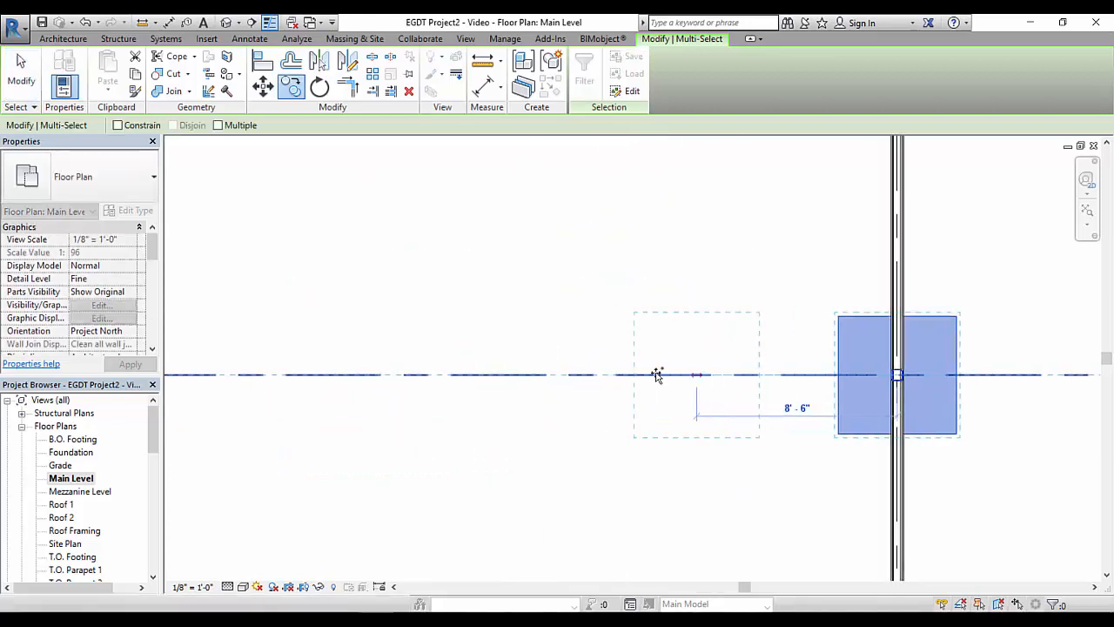
middle_drag(355, 377, 684, 382)
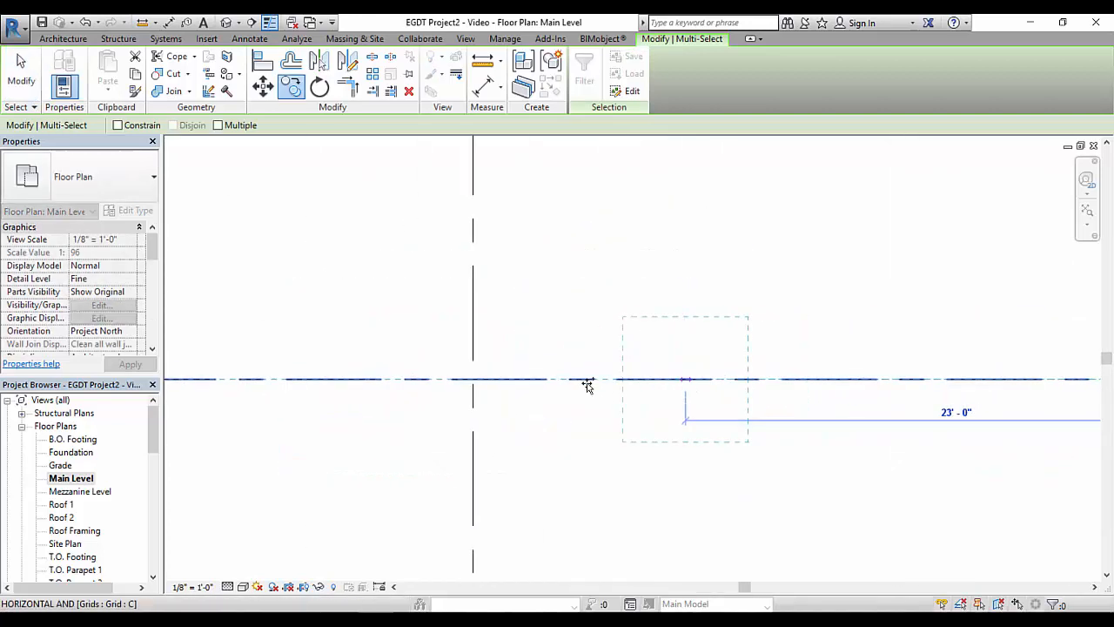
click(473, 379)
scroll(677, 333, down, 3)
middle_drag(642, 356, 579, 351)
scroll(611, 349, up, 1)
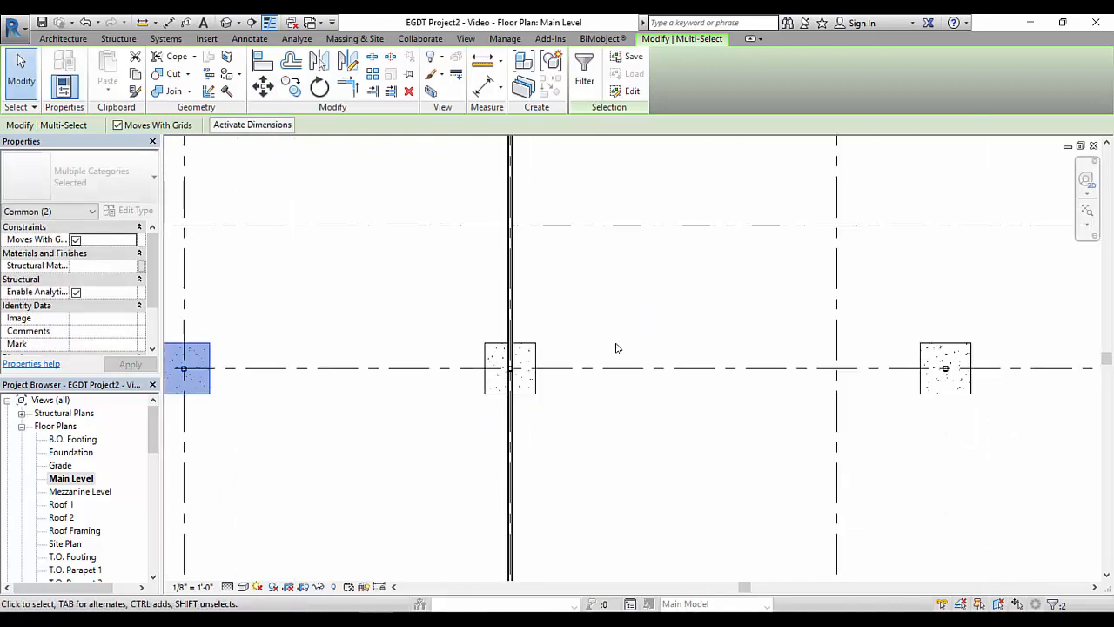
scroll(615, 349, down, 1)
right_click(615, 323)
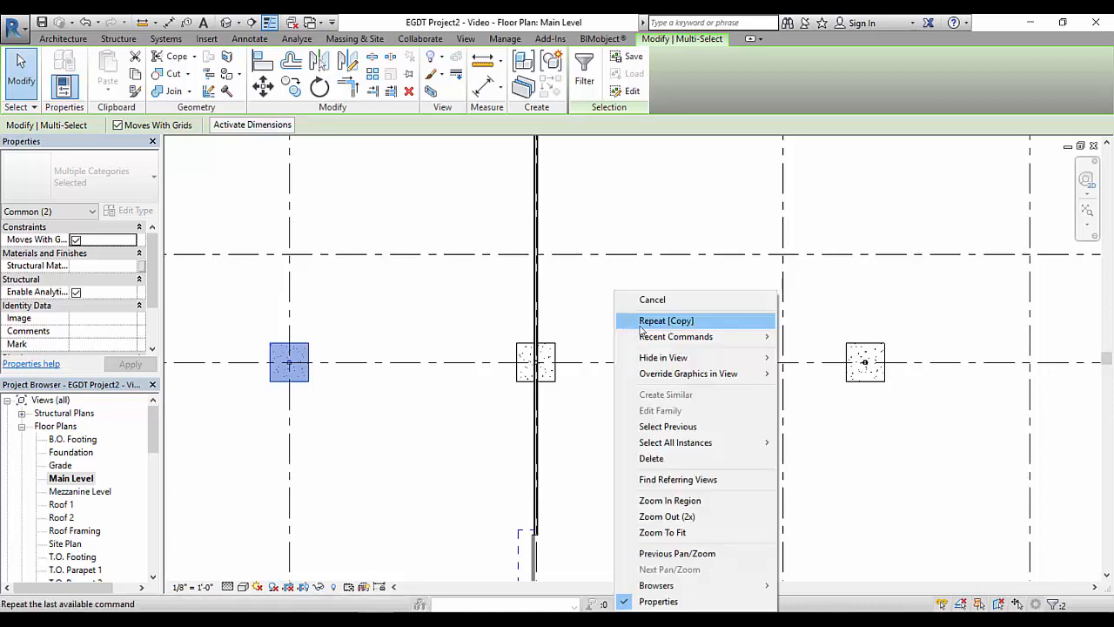
click(619, 300)
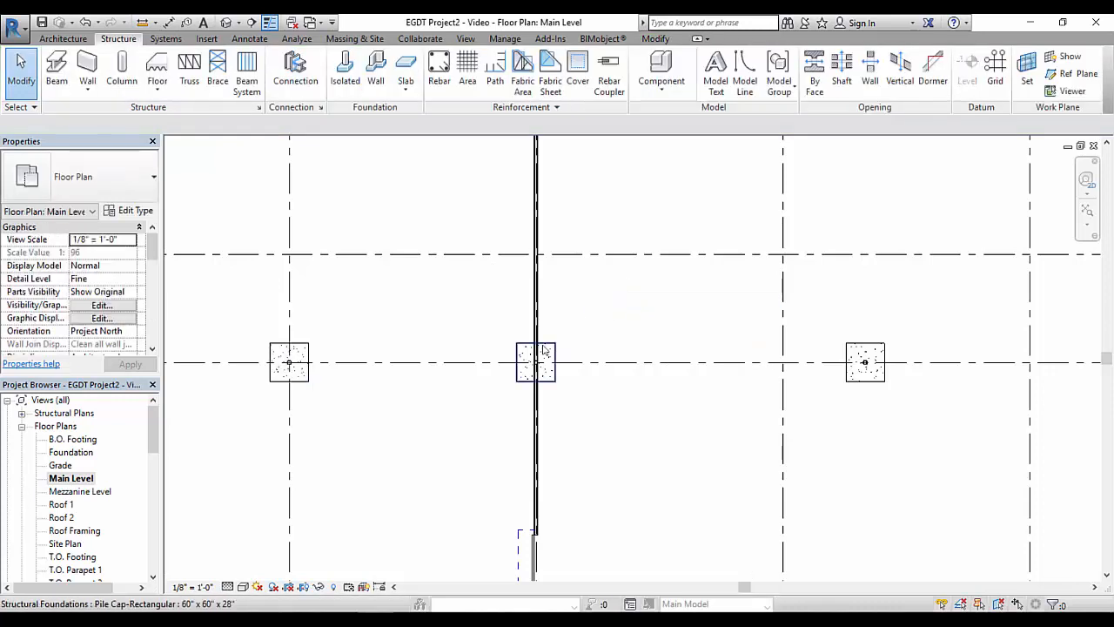
Move the HSS6X6X5/8 column at C-5 horizontally 9" to the right along grid C, off the wall
scroll(538, 359, up, 3)
middle_drag(534, 365, 545, 341)
scroll(523, 349, up, 2)
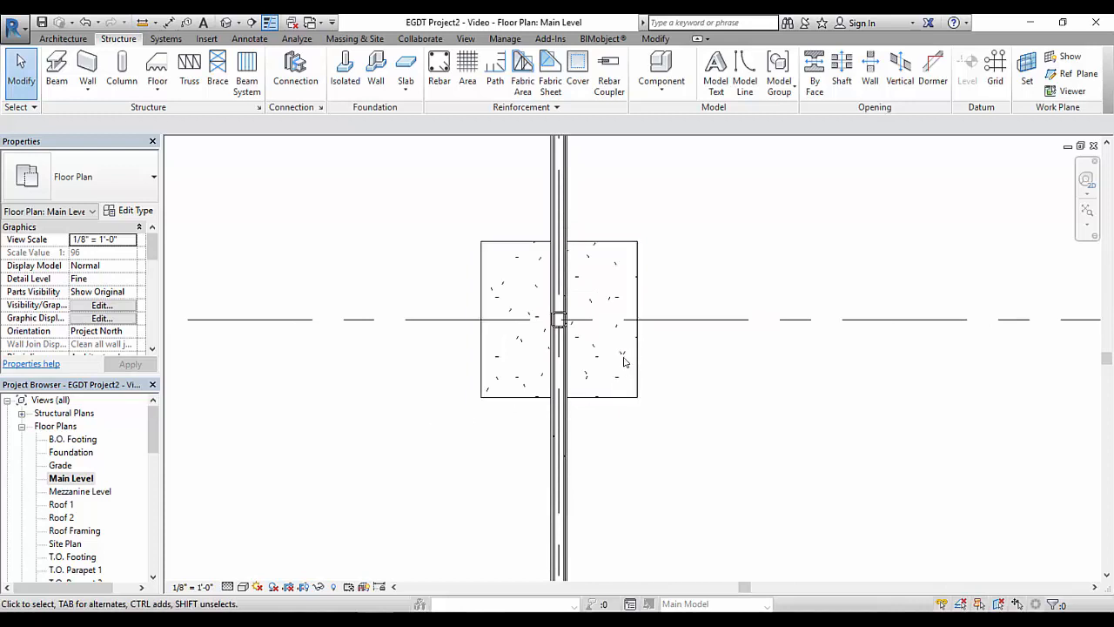
scroll(571, 341, up, 3)
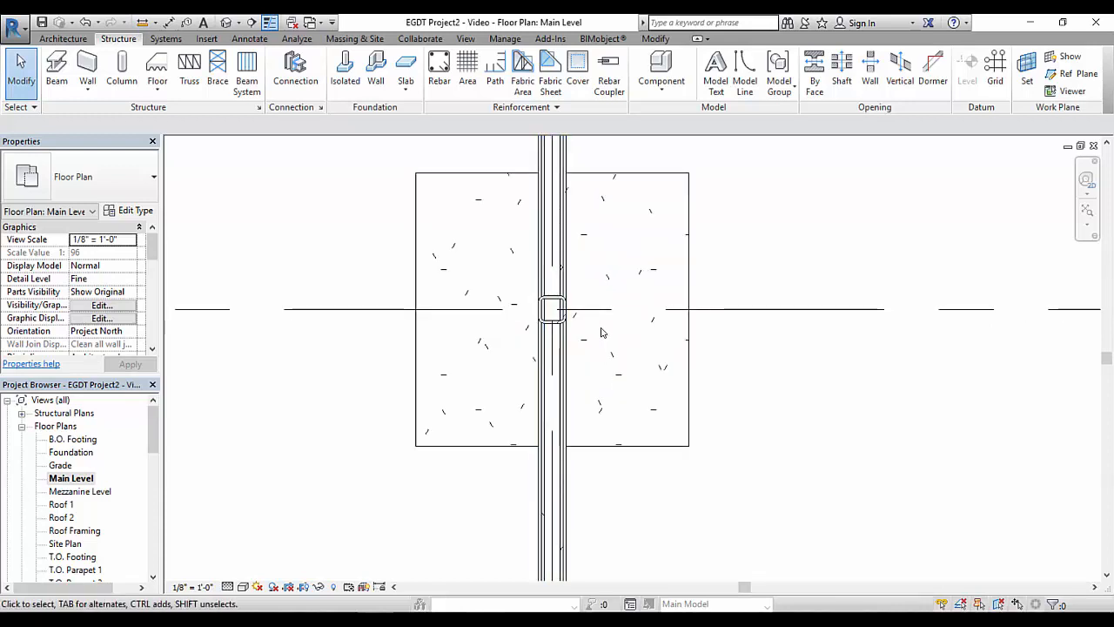
click(551, 311)
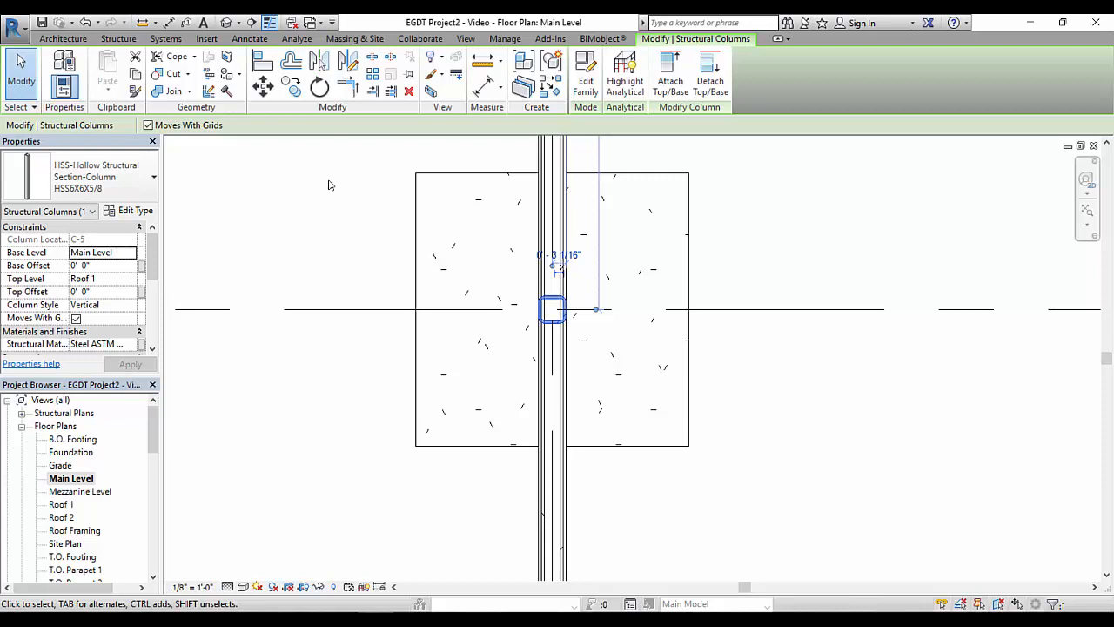
click(263, 85)
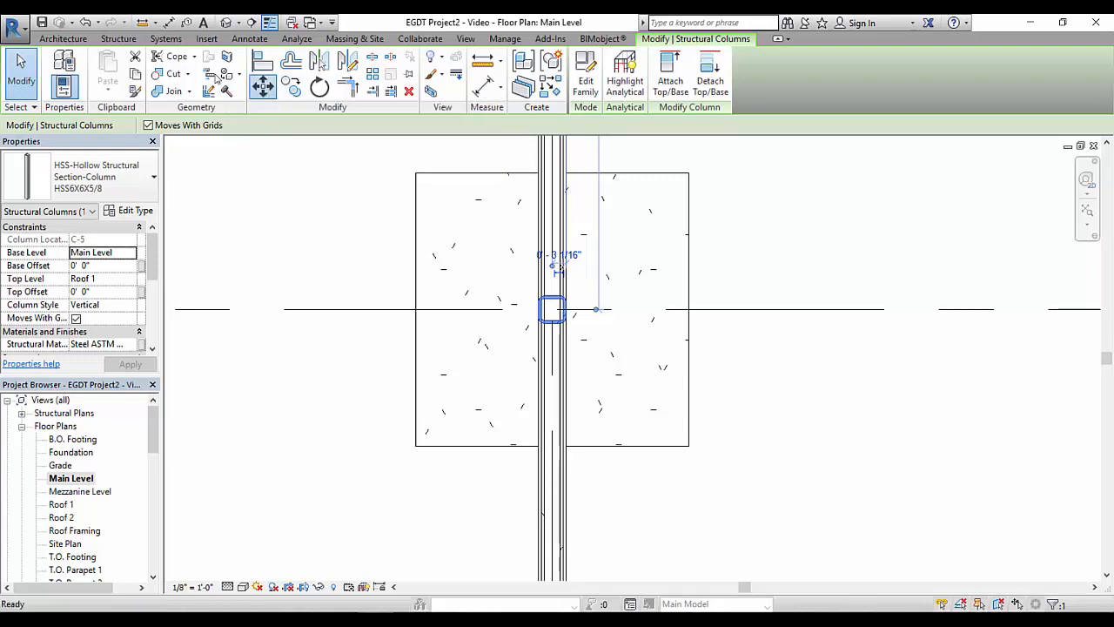
click(552, 310)
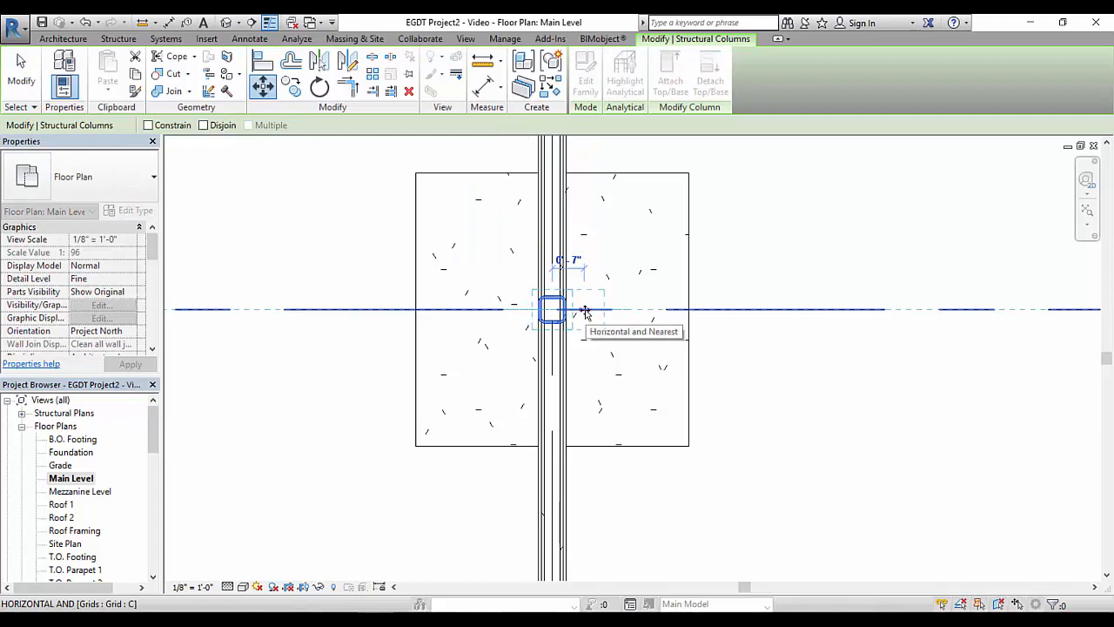
text(0' - 9)
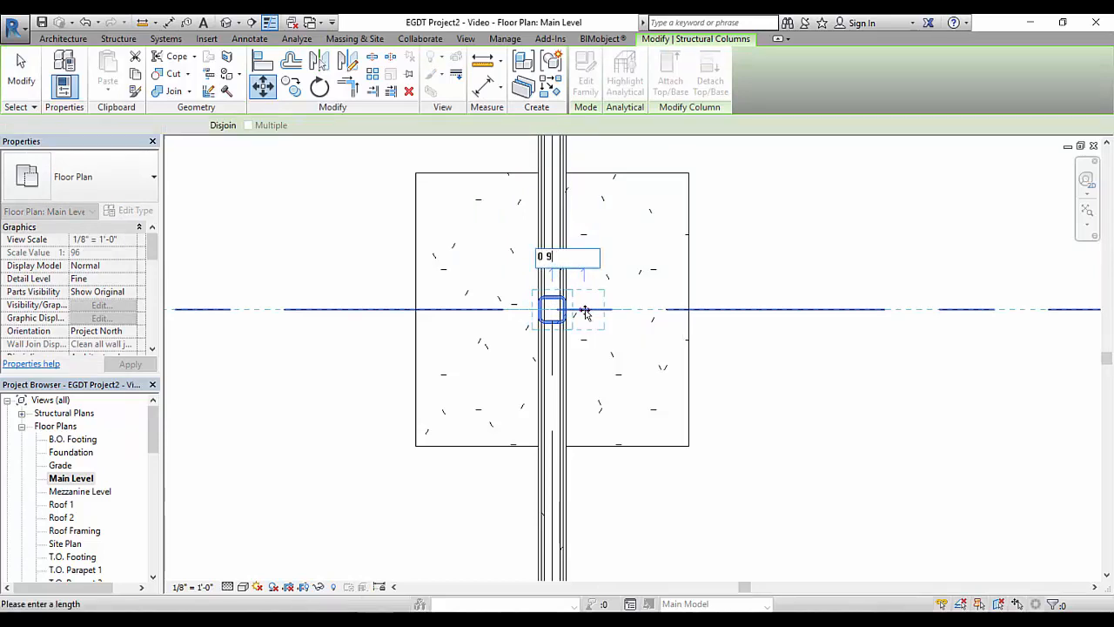
key(Return)
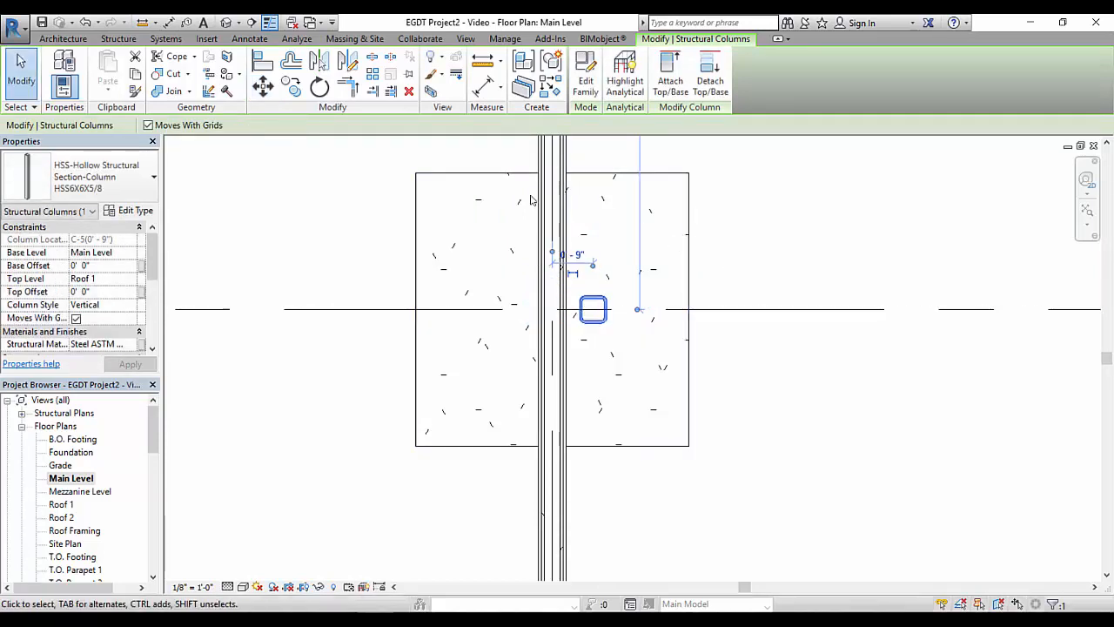
Copy the moved column 18" to the left along grid C, onto the other side of the wall, and clear the selection
click(291, 86)
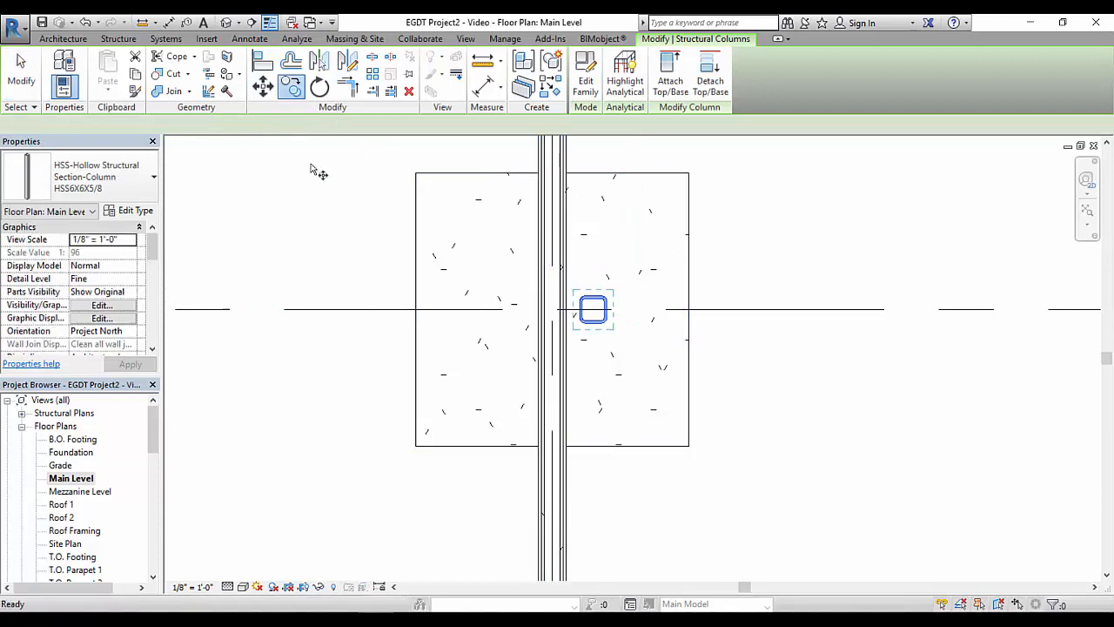
click(593, 311)
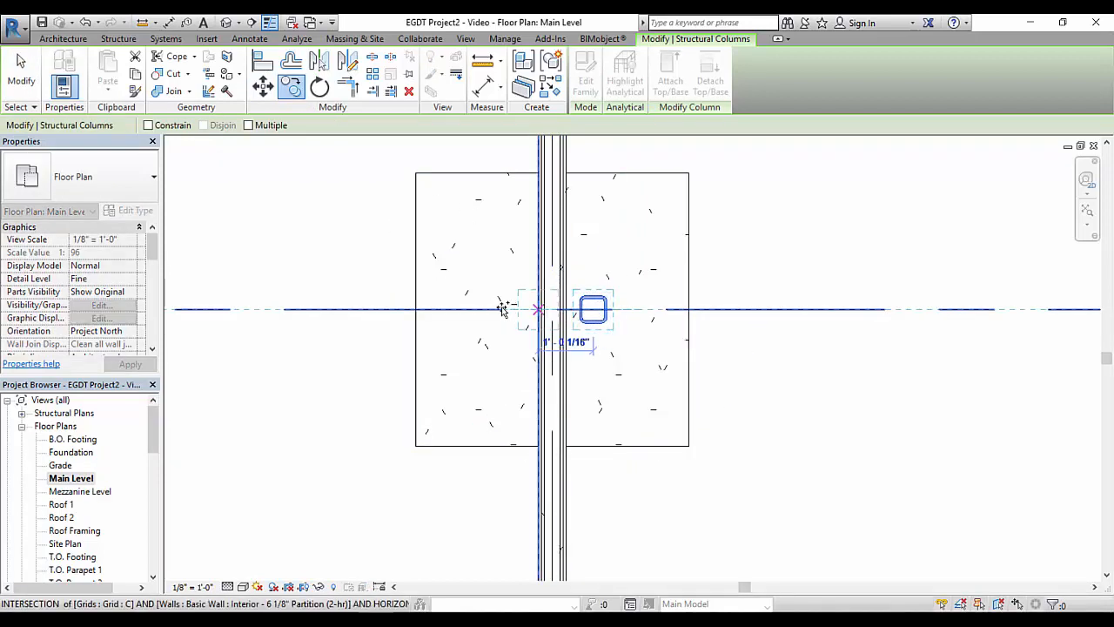
text(0)
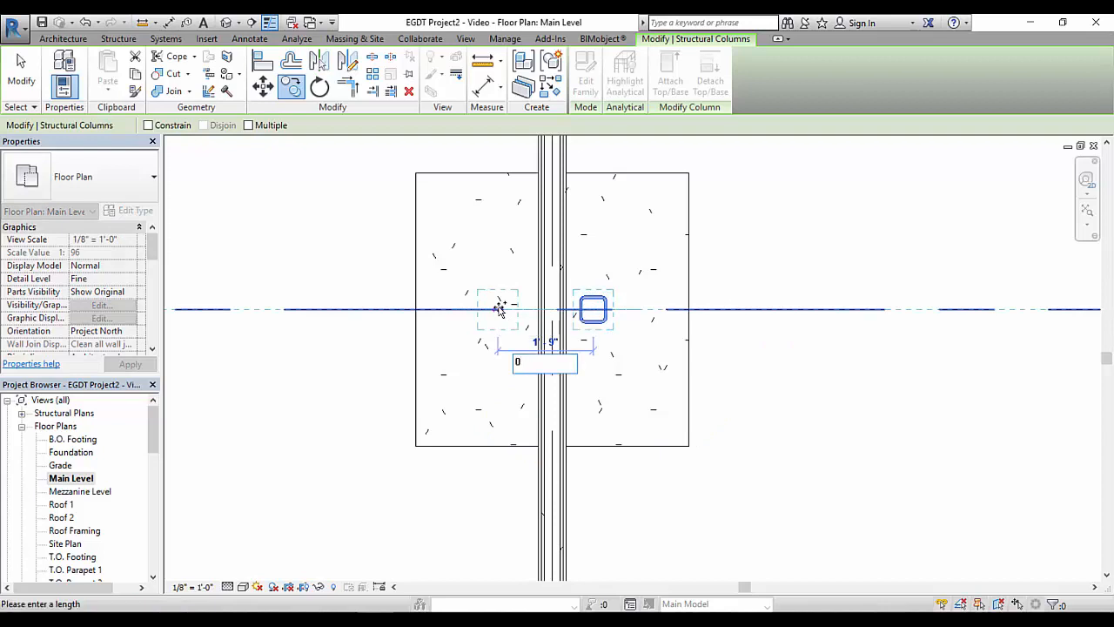
text( 18)
key(Return)
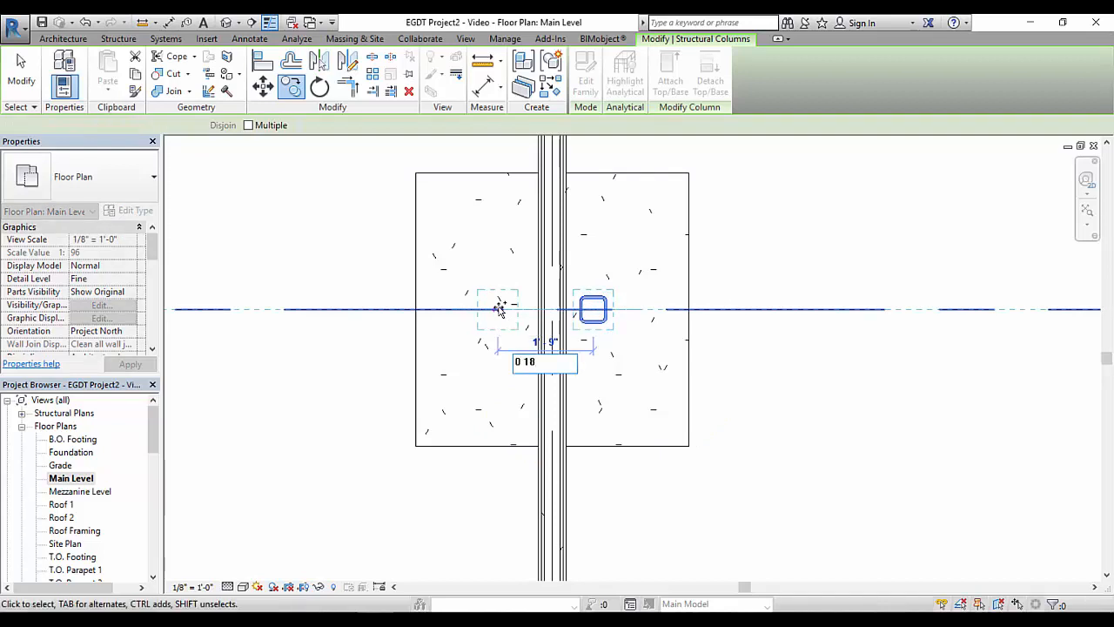
click(381, 263)
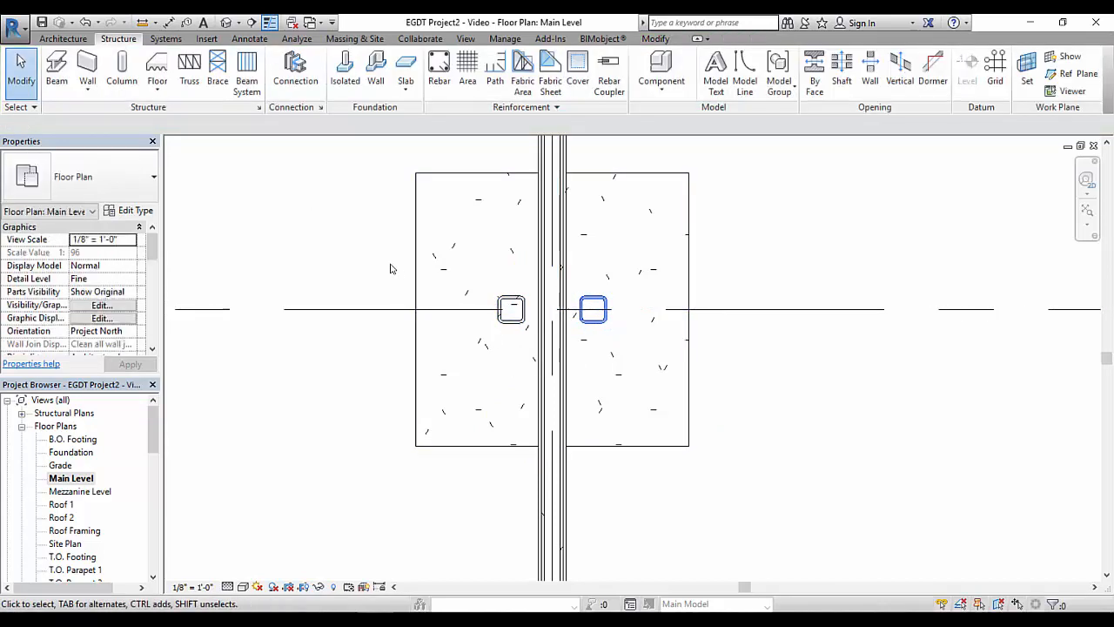
Select all instances of the 60" x 60" x 28" pile cap and turn off their surface pattern visibility in a by-element graphics override
scroll(386, 285, down, 3)
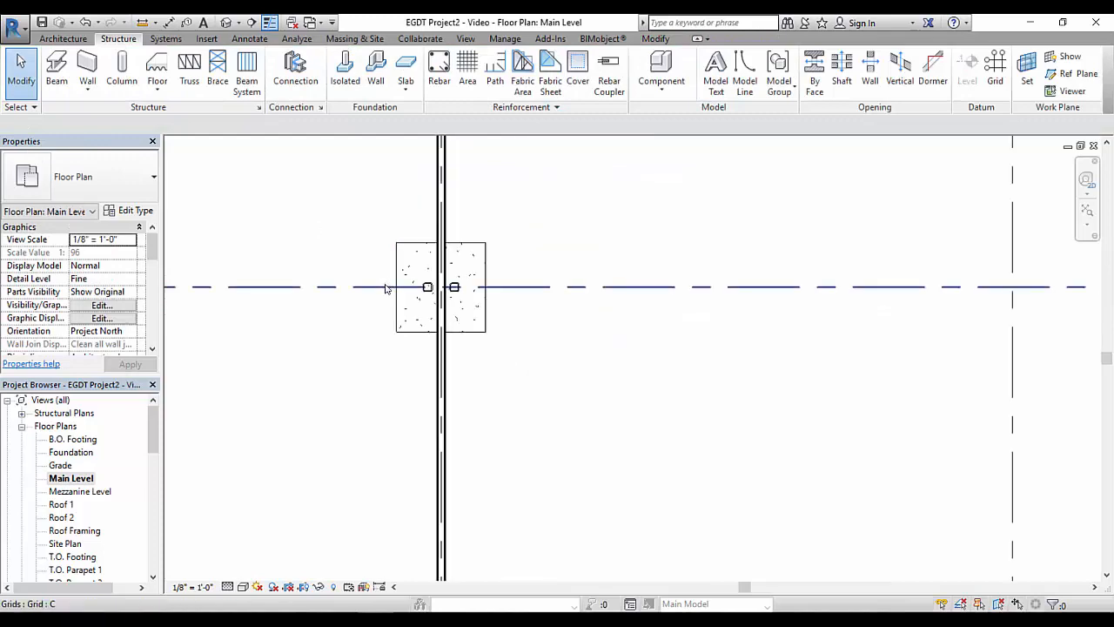
scroll(386, 288, down, 3)
middle_drag(511, 360, 563, 303)
scroll(579, 304, down, 2)
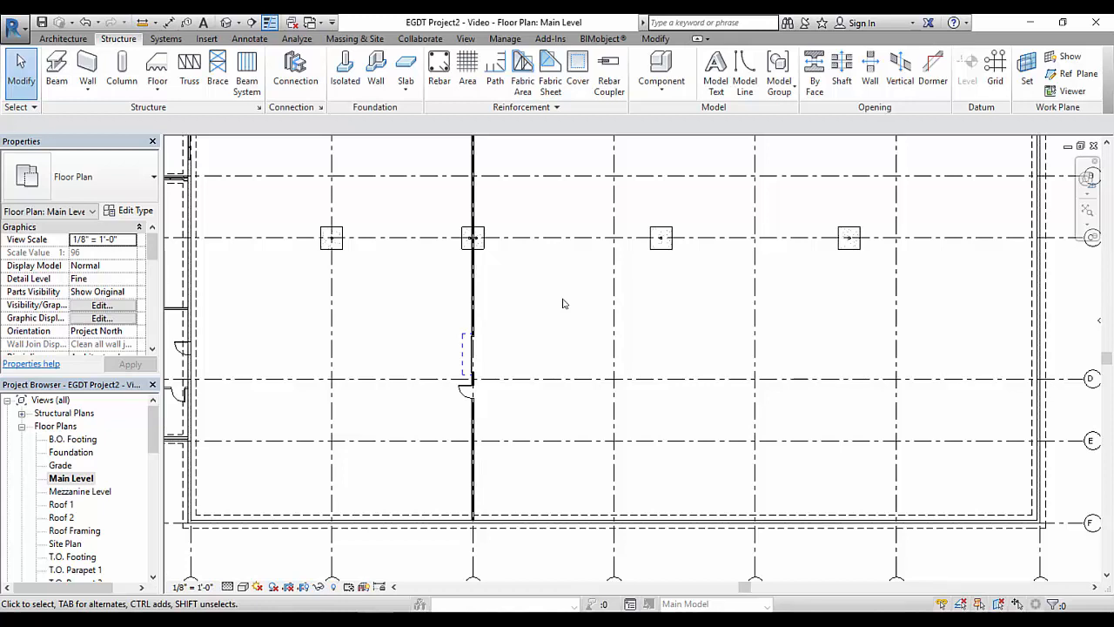
scroll(563, 303, up, 1)
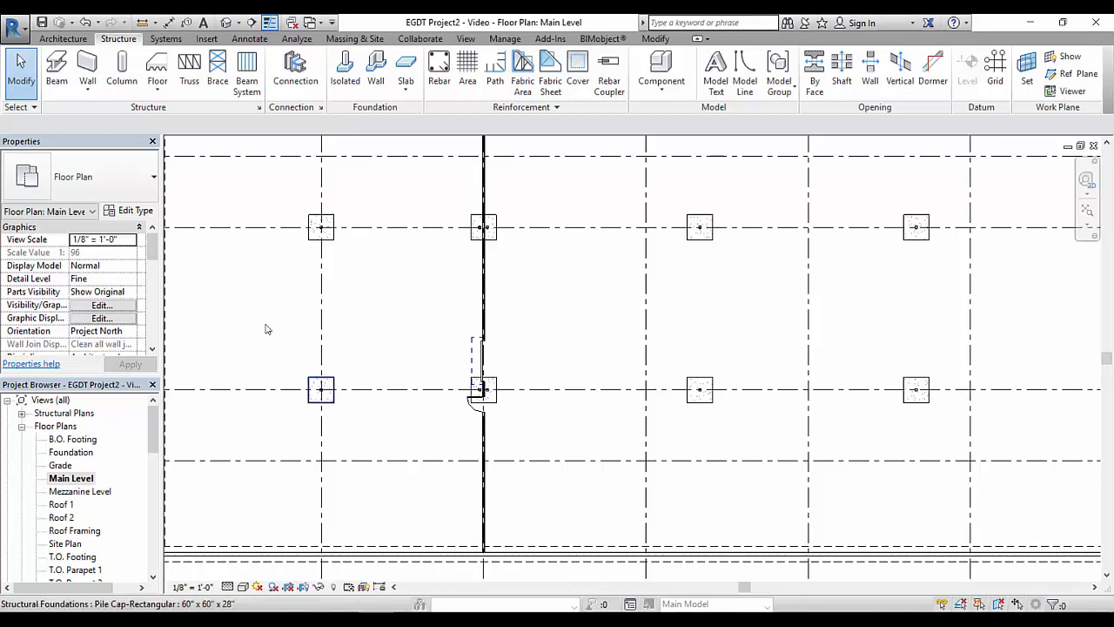
click(324, 394)
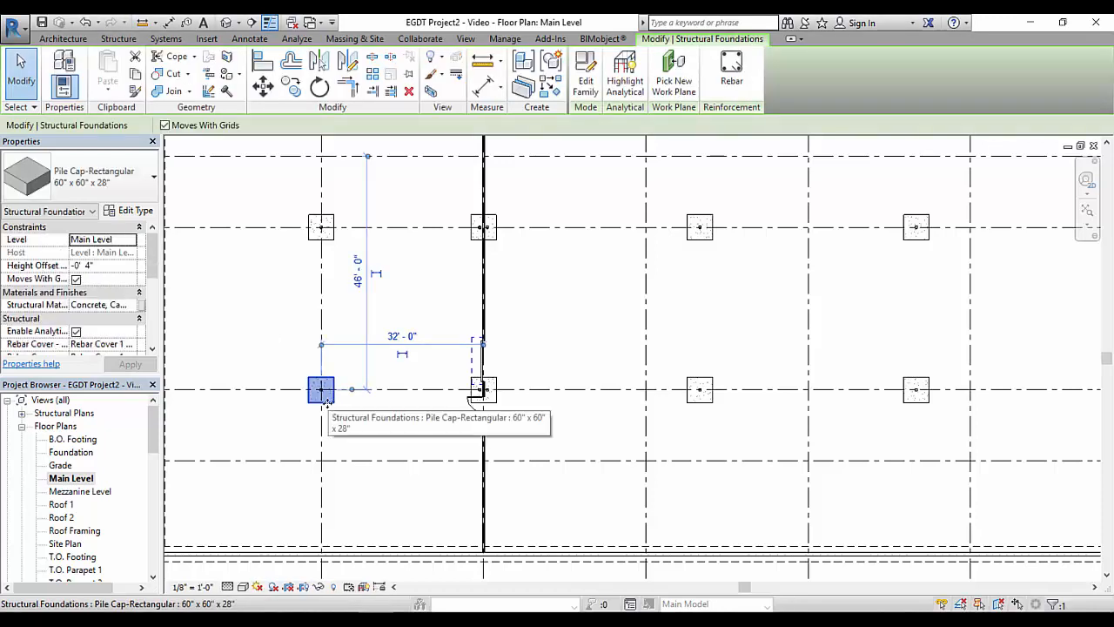
right_click(329, 406)
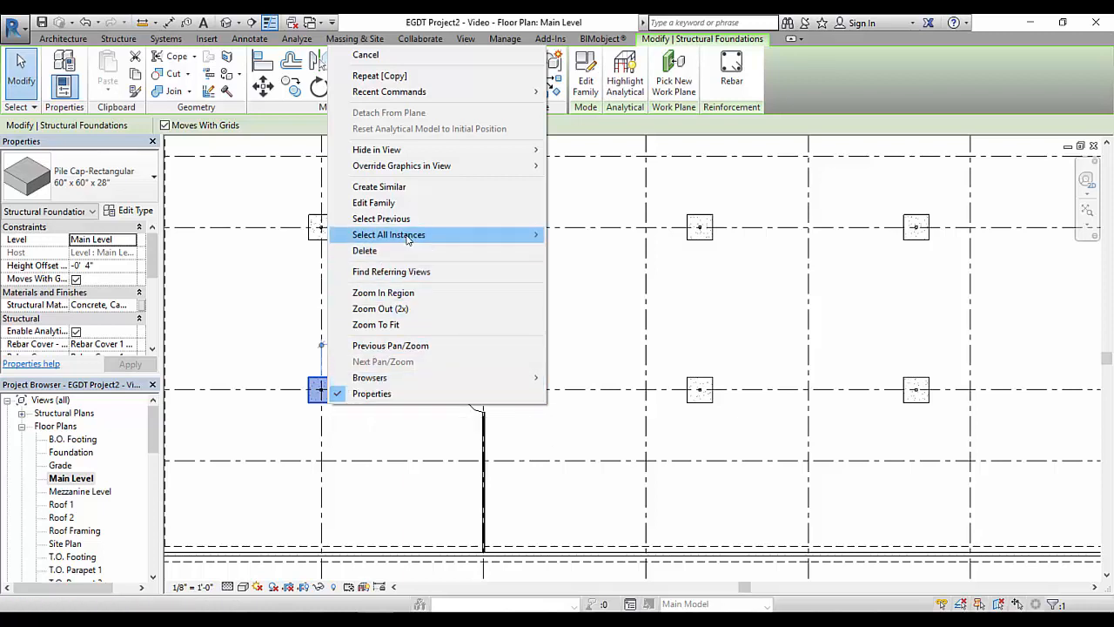
mouse_move(410, 239)
click(597, 251)
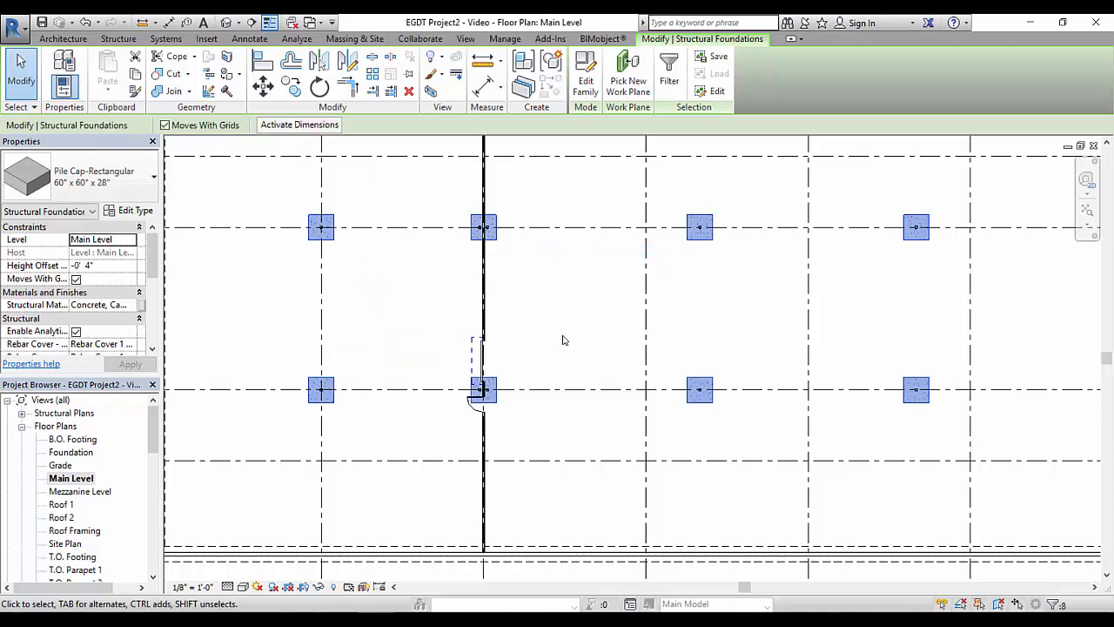
right_click(335, 403)
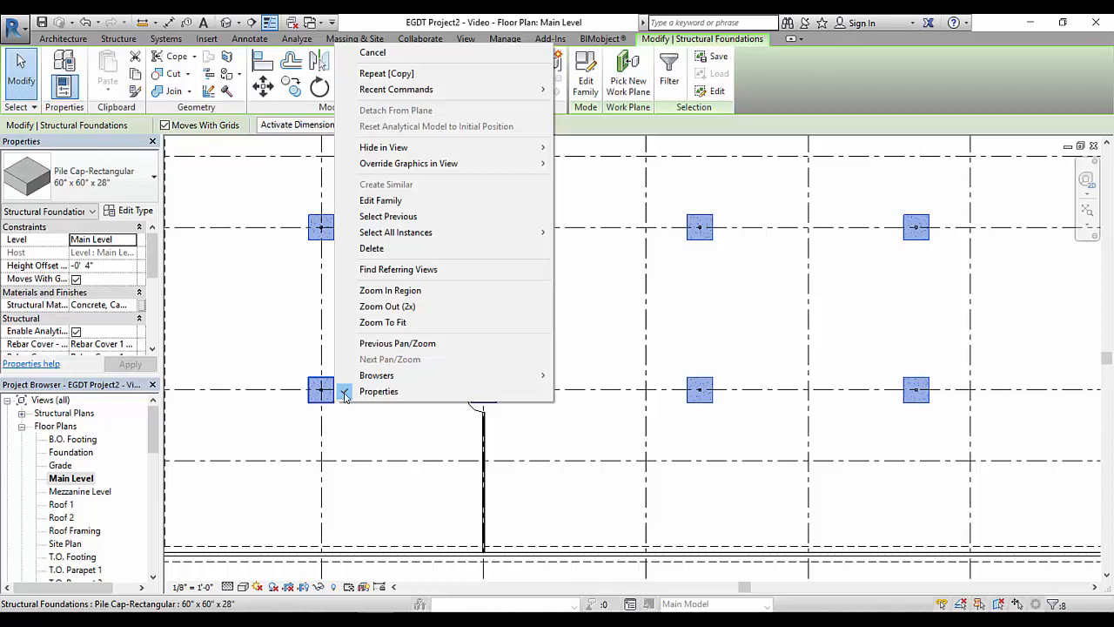
mouse_move(415, 168)
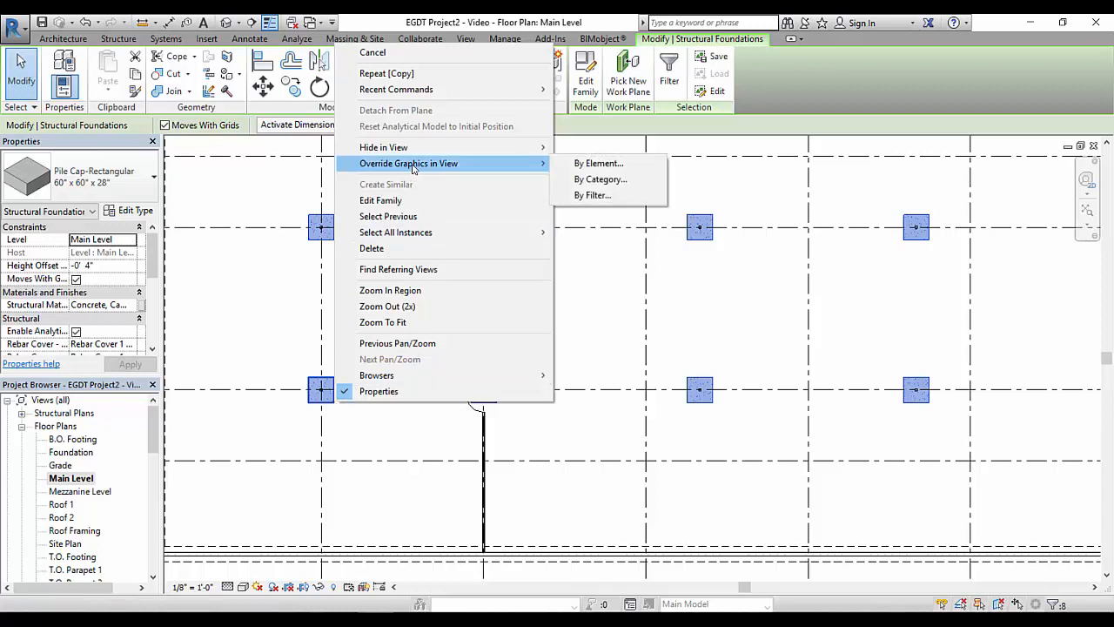
click(597, 164)
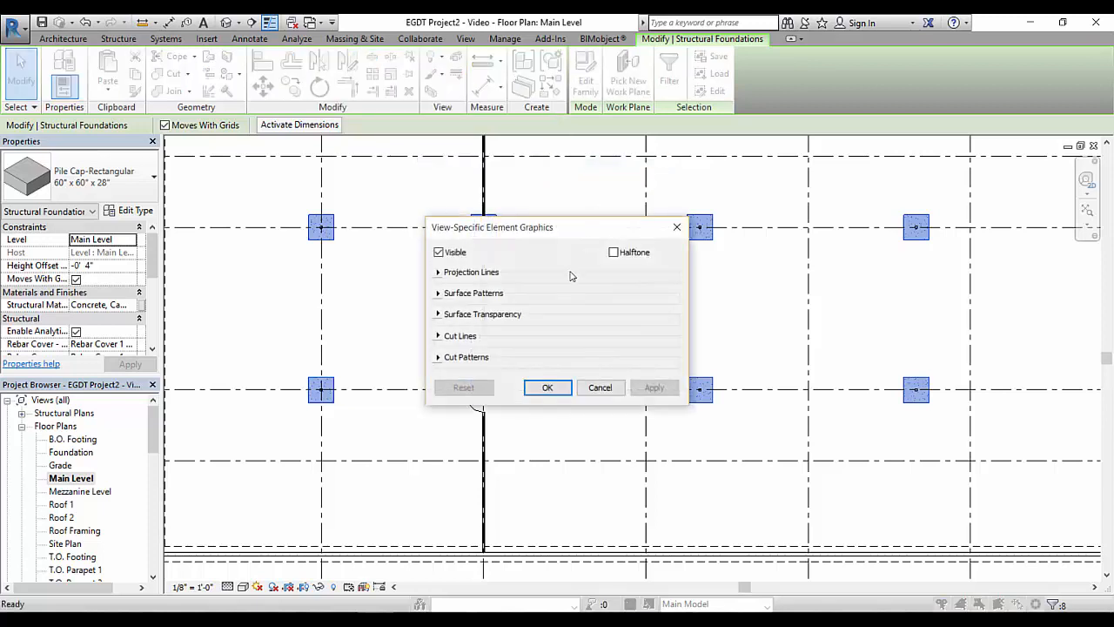
click(440, 294)
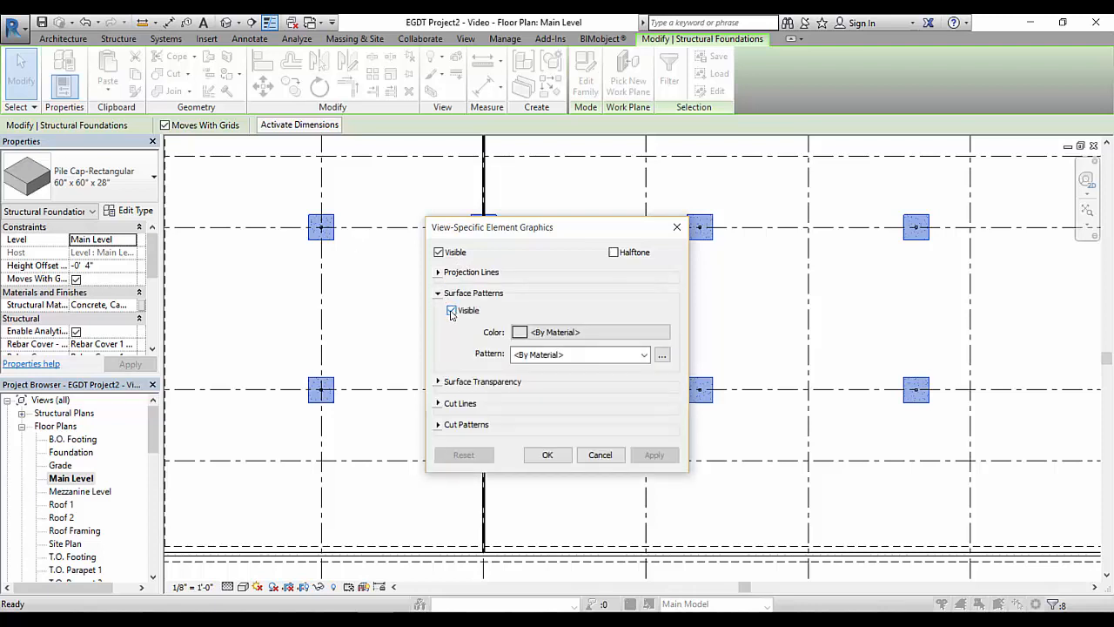
click(451, 311)
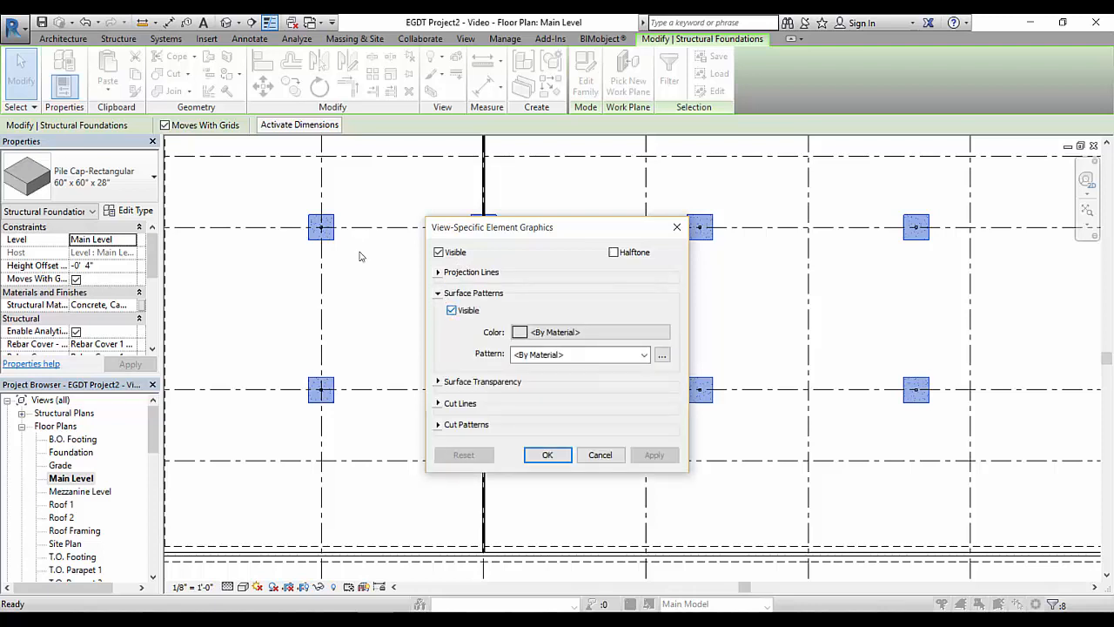
Set the pile caps' projection line pattern to Hidden, apply the override, and clear the selection
click(438, 273)
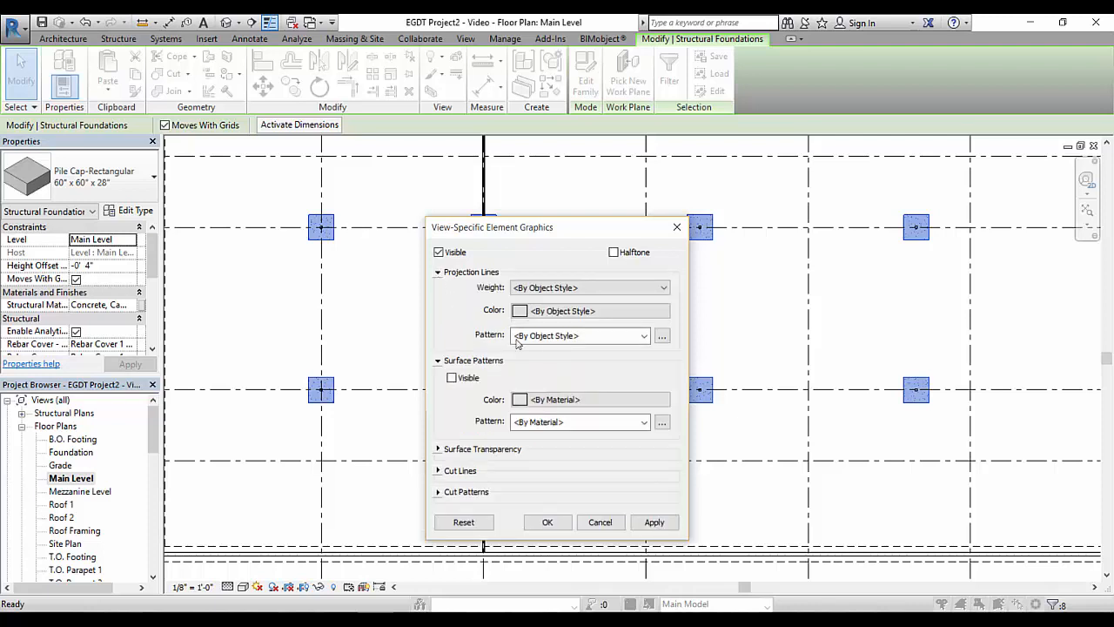
click(644, 336)
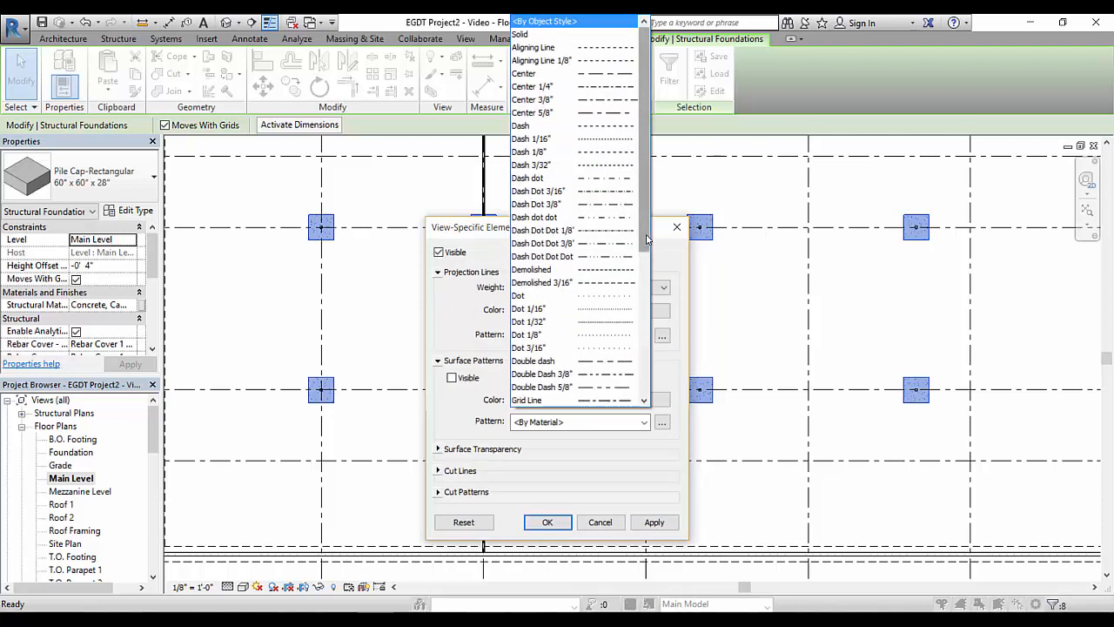
scroll(647, 238, down, 2)
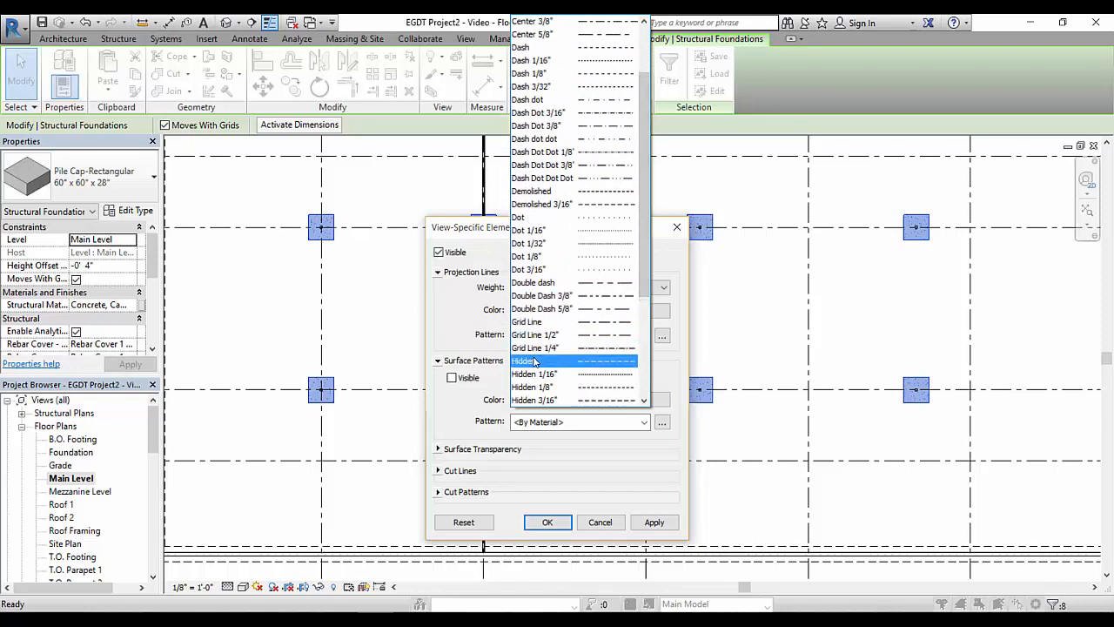
click(534, 361)
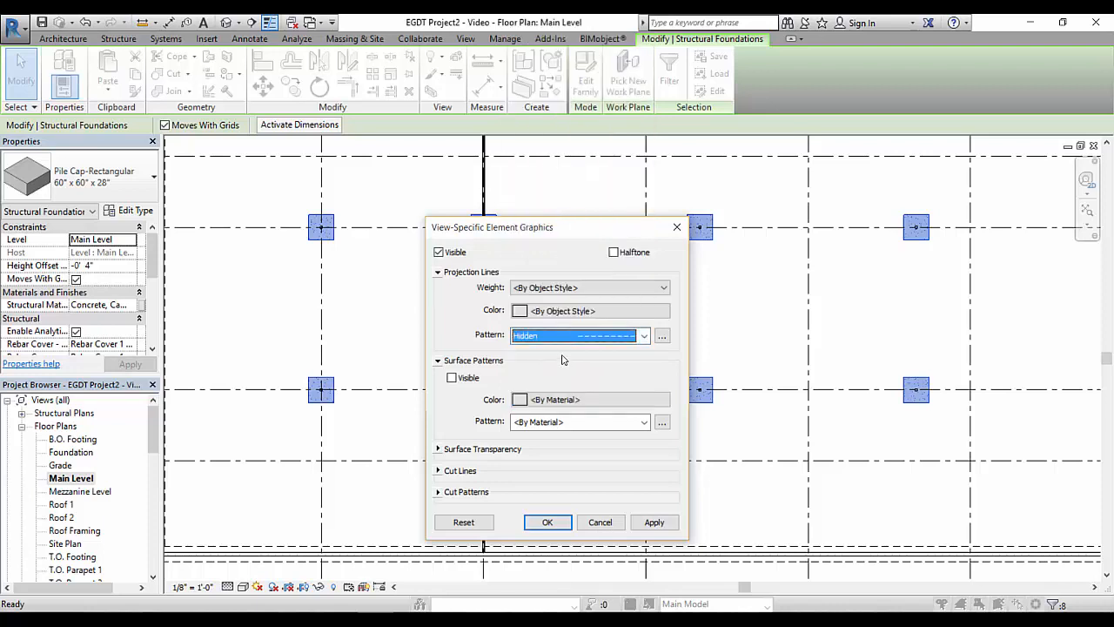
click(560, 520)
key(Escape)
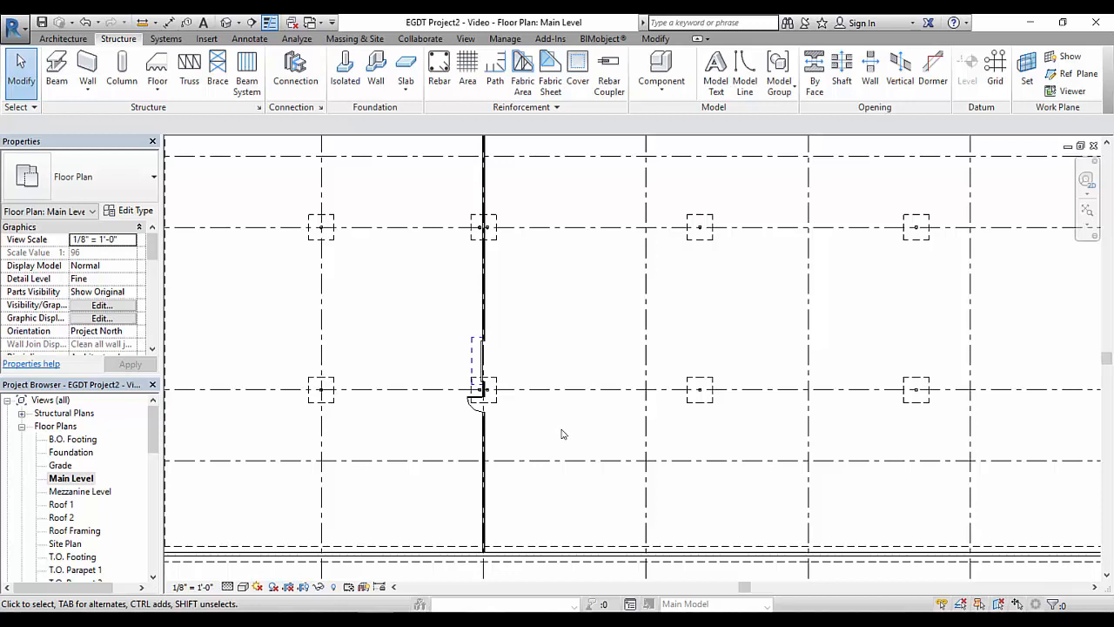
Open the Roof 1 floor plan
scroll(544, 427, down, 3)
middle_drag(561, 428, 591, 411)
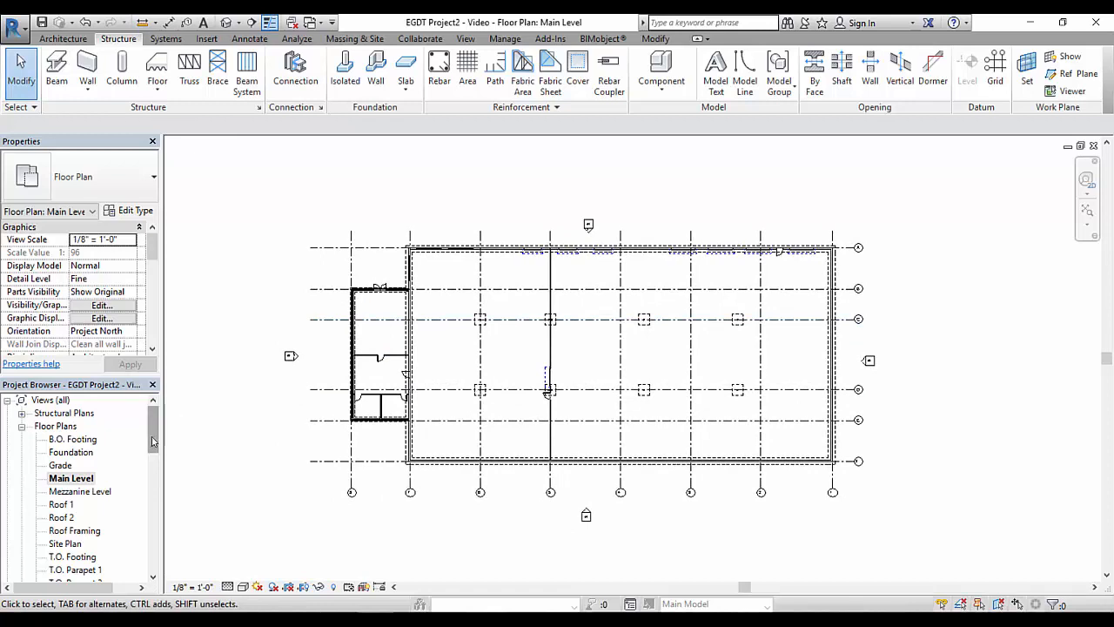
drag(151, 444, 151, 450)
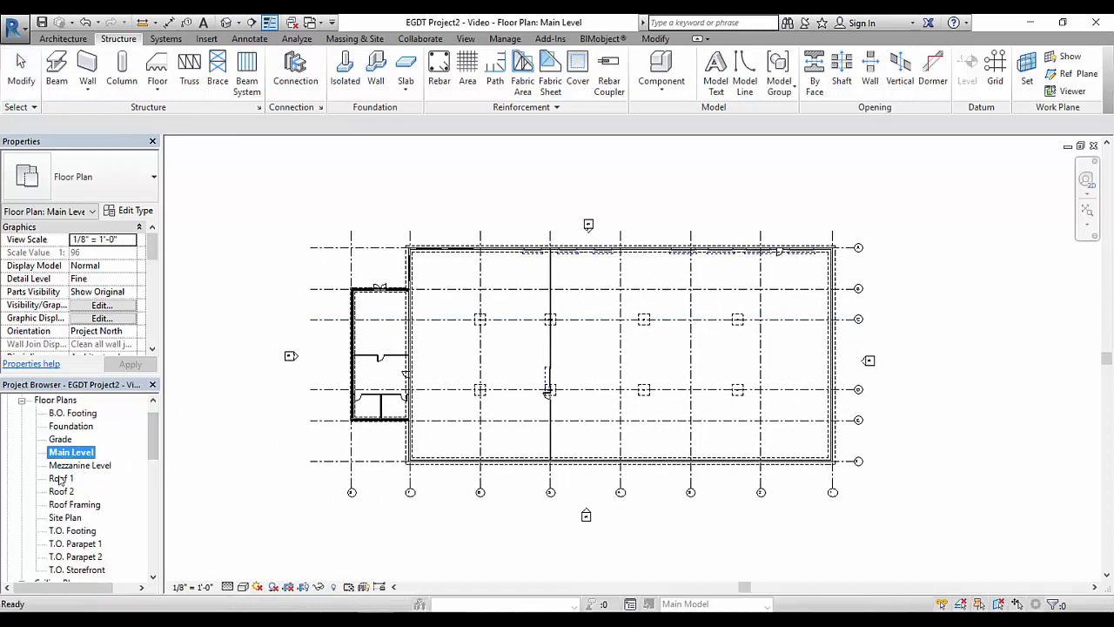
double_click(61, 478)
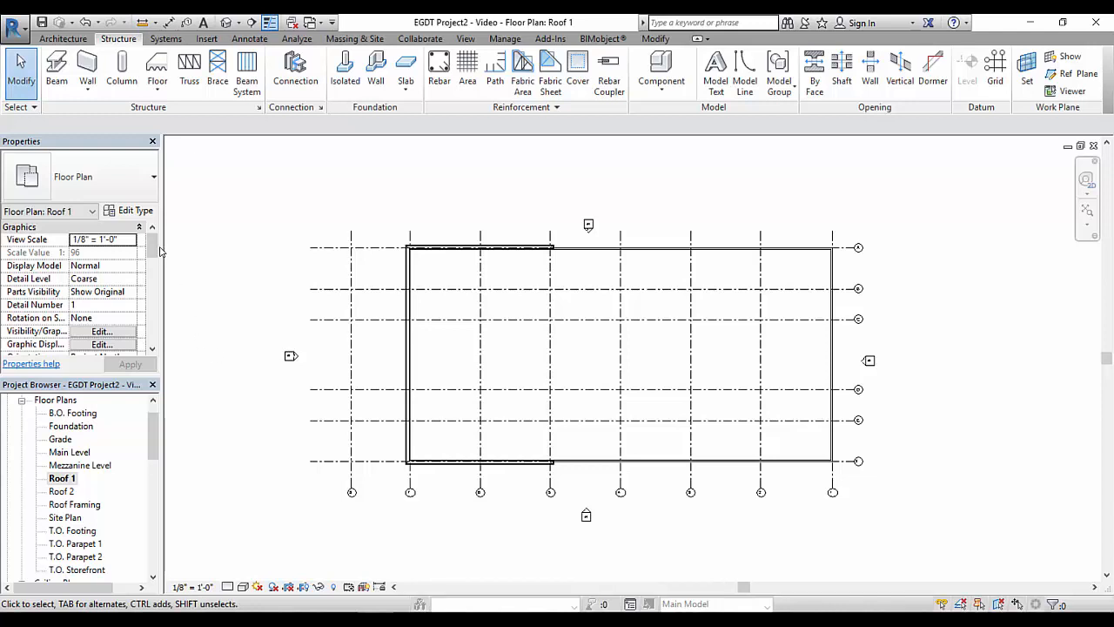
Turn on the visibility of Structural Columns and Structural Framing in the Roof 1 view's graphic overrides
scroll(155, 253, down, 1)
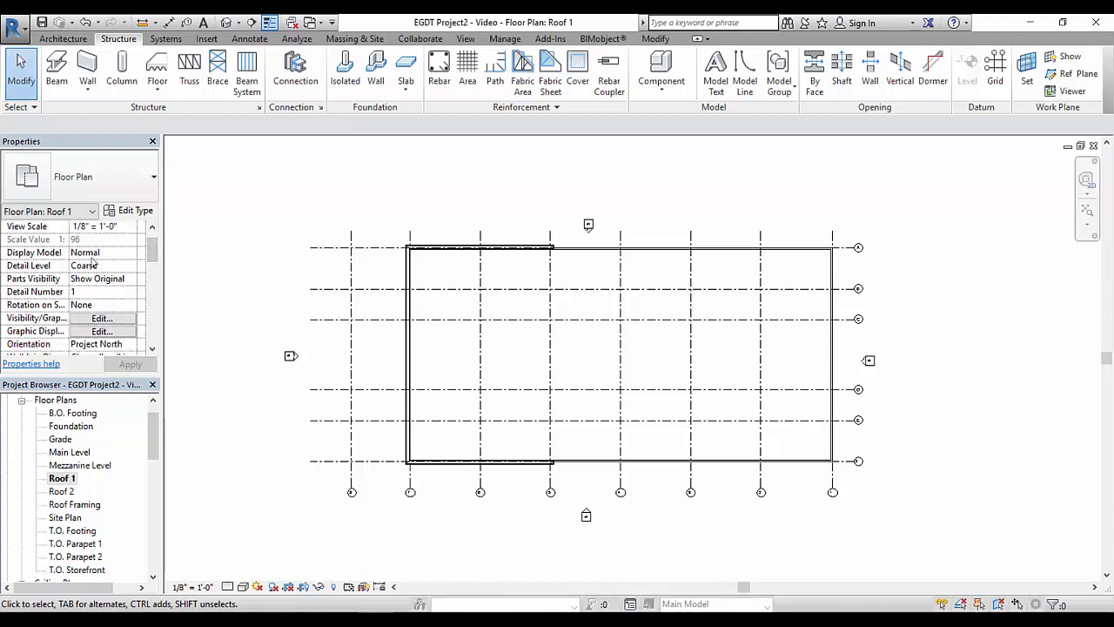
click(110, 318)
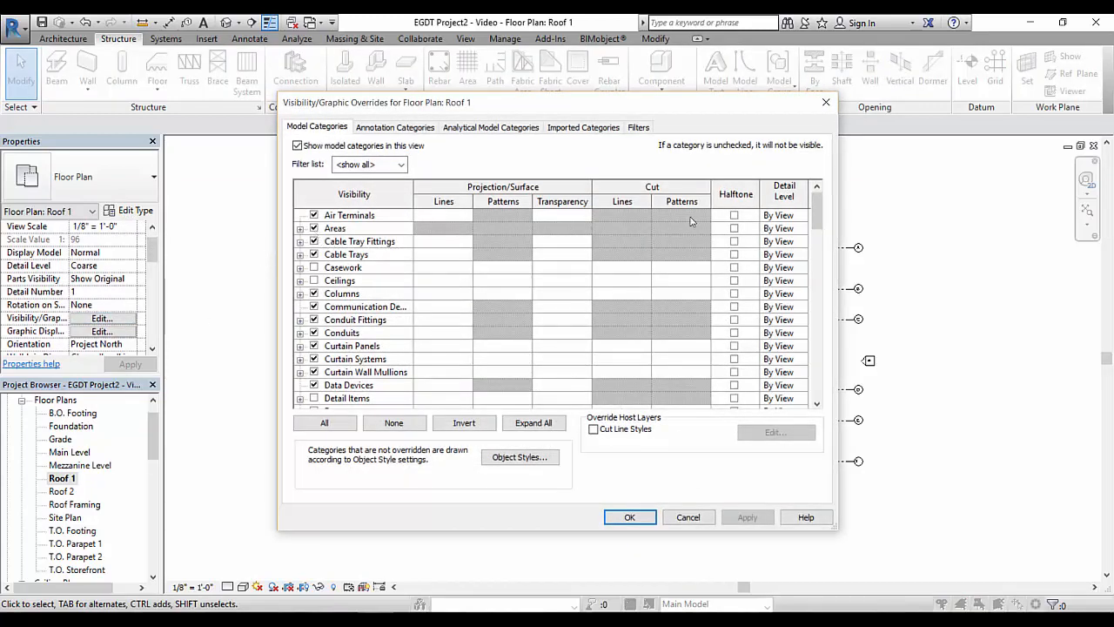
drag(818, 210, 808, 361)
click(313, 319)
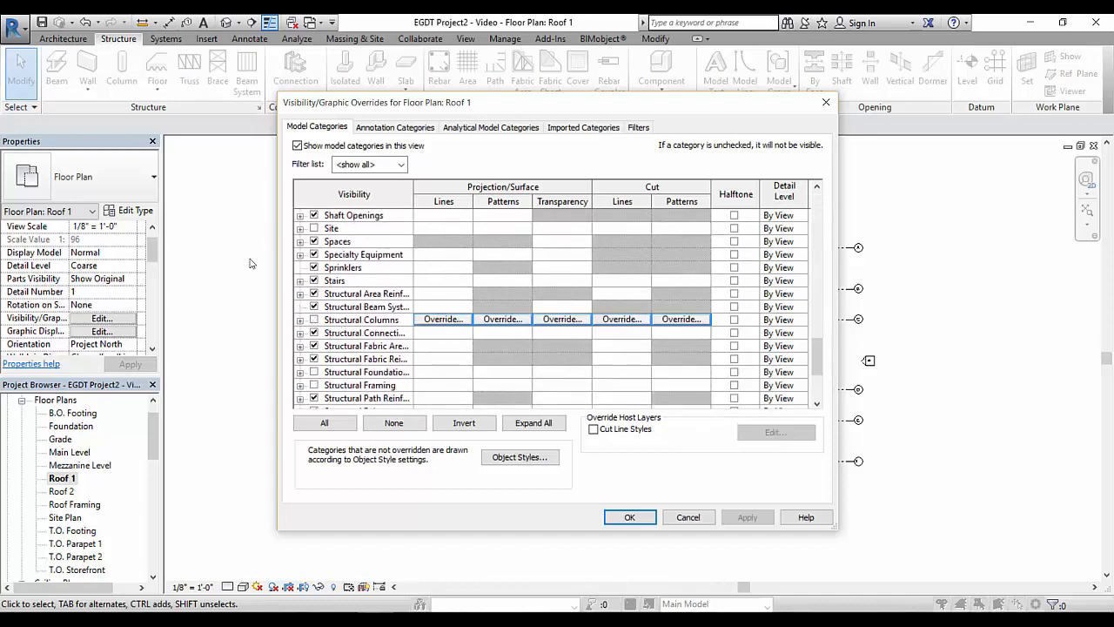
drag(817, 364, 818, 383)
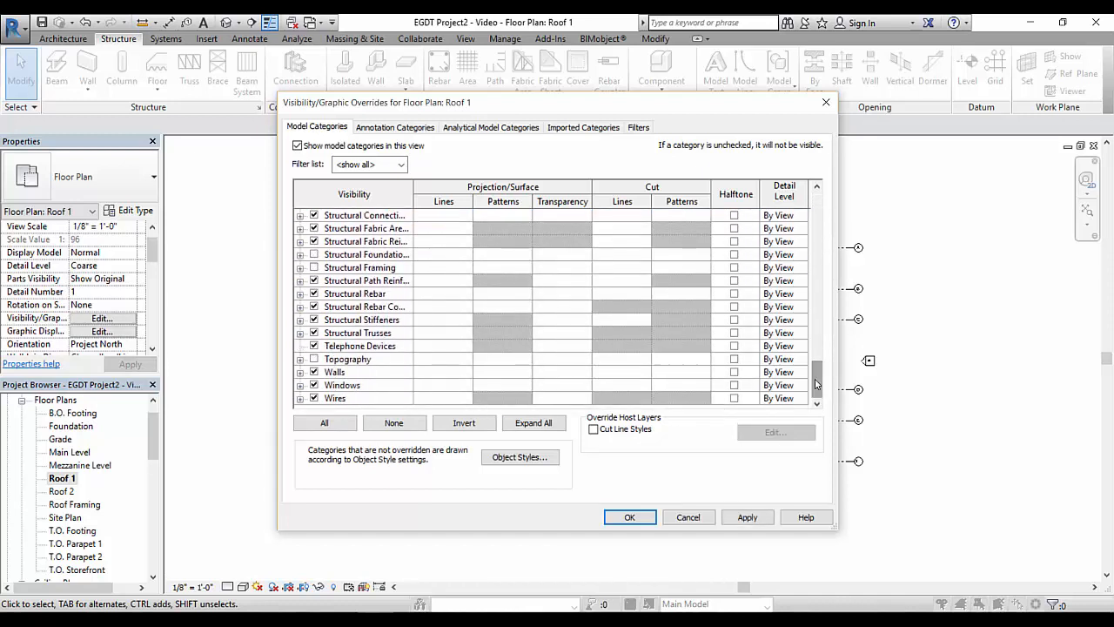
click(314, 267)
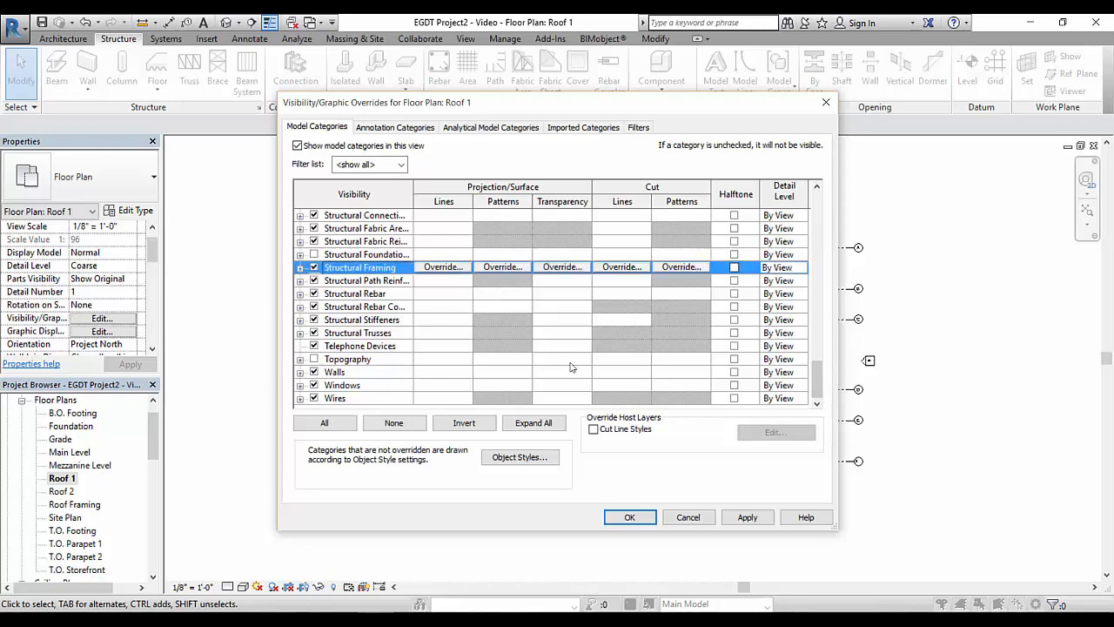
click(629, 517)
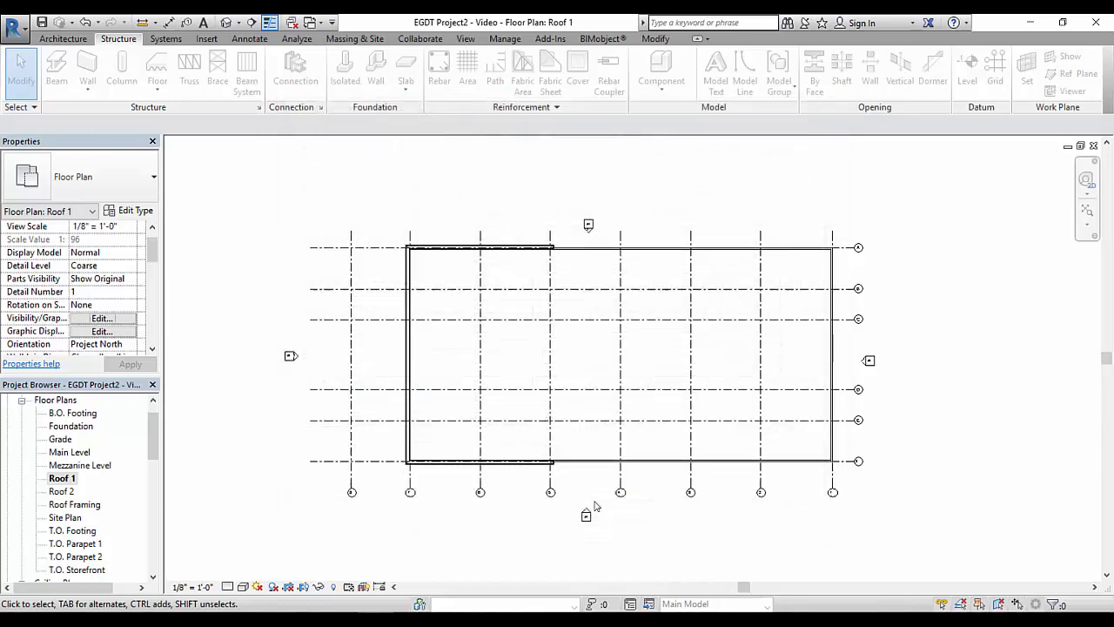
Set the Roof 1 view's detail level to Fine and its view depth to Mezzanine Level
click(228, 586)
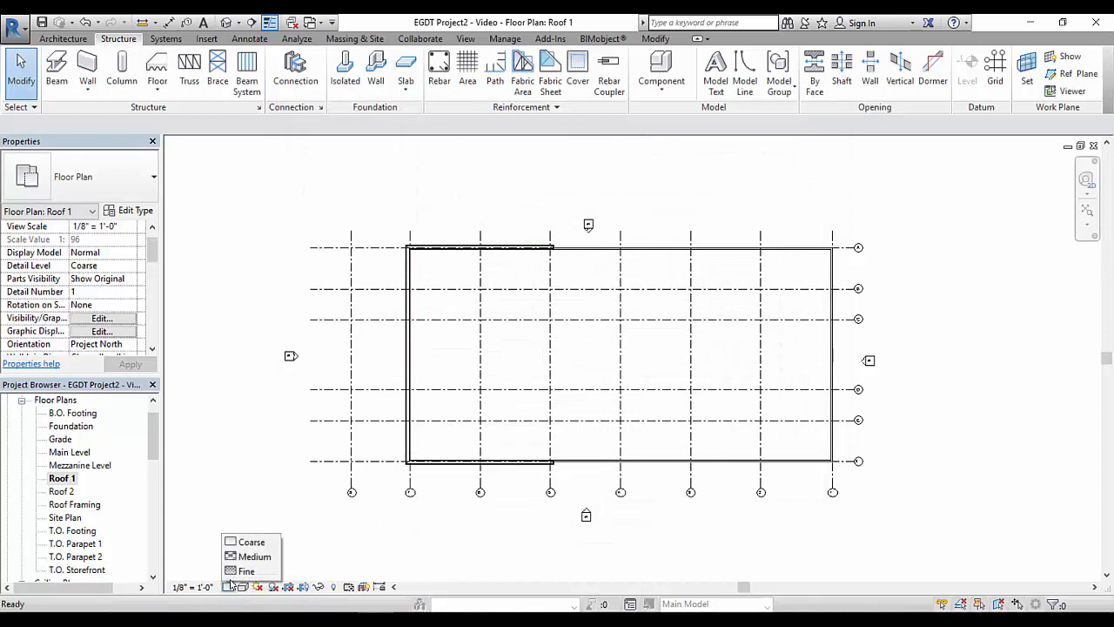
click(233, 571)
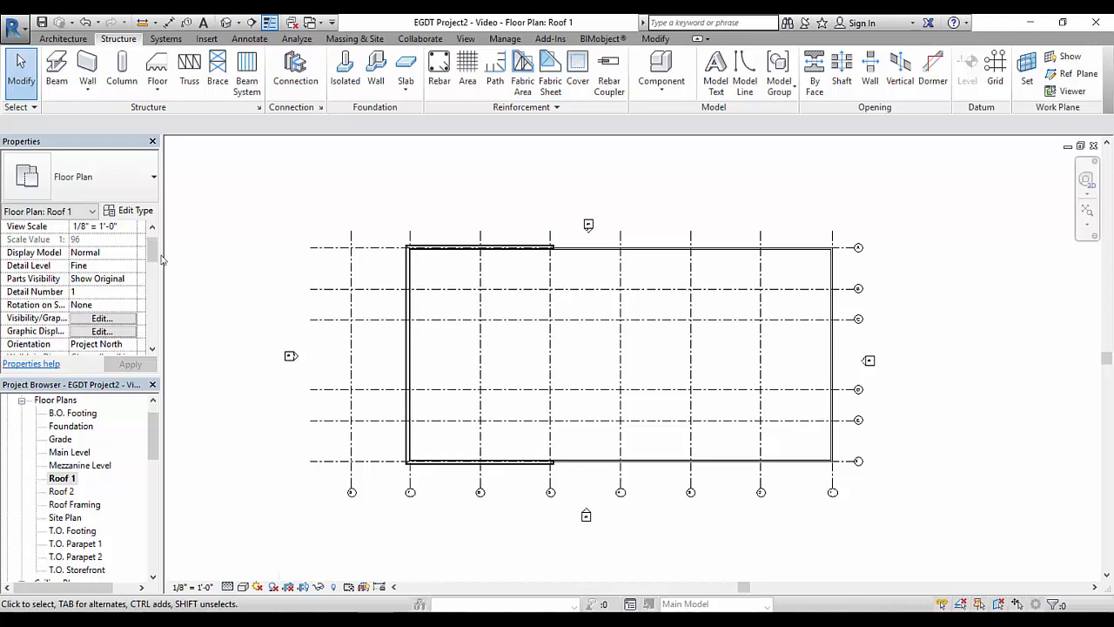
drag(154, 249, 156, 300)
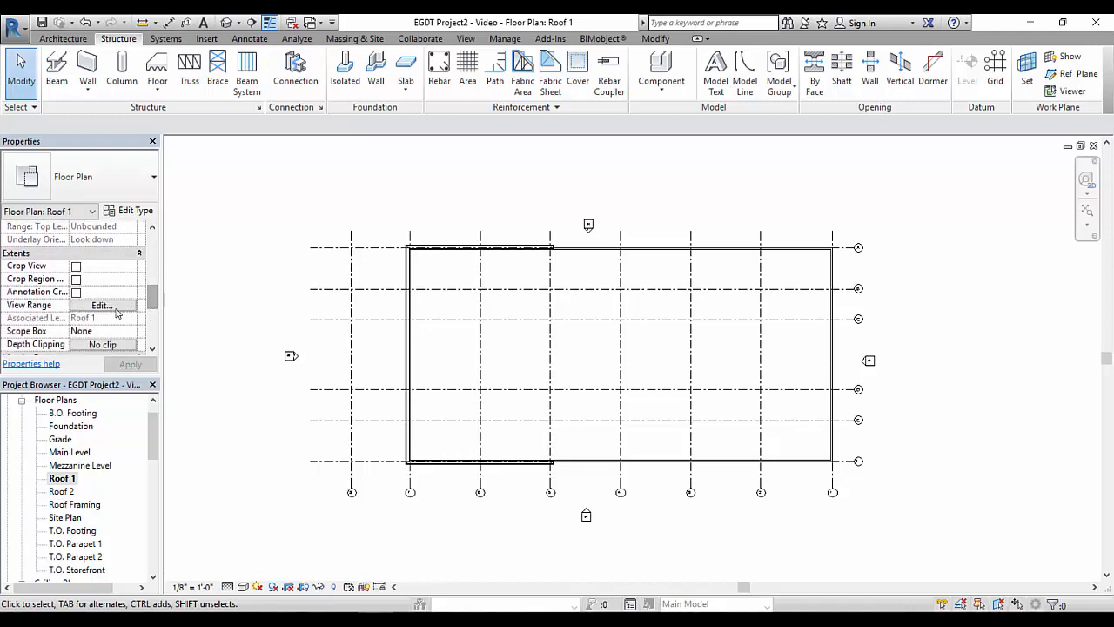
click(102, 305)
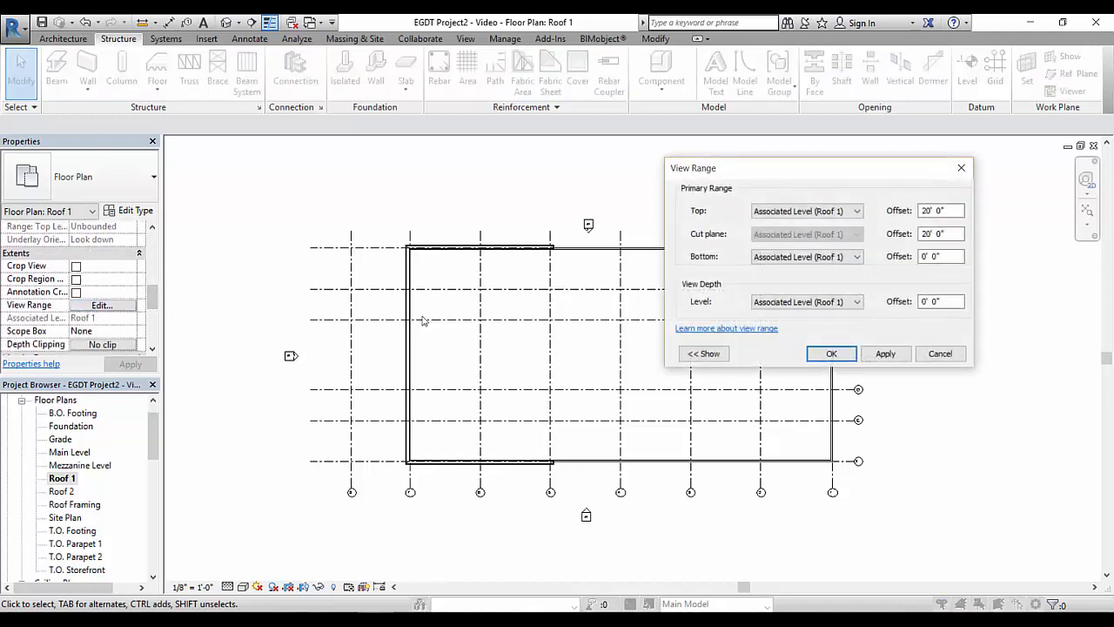
click(855, 302)
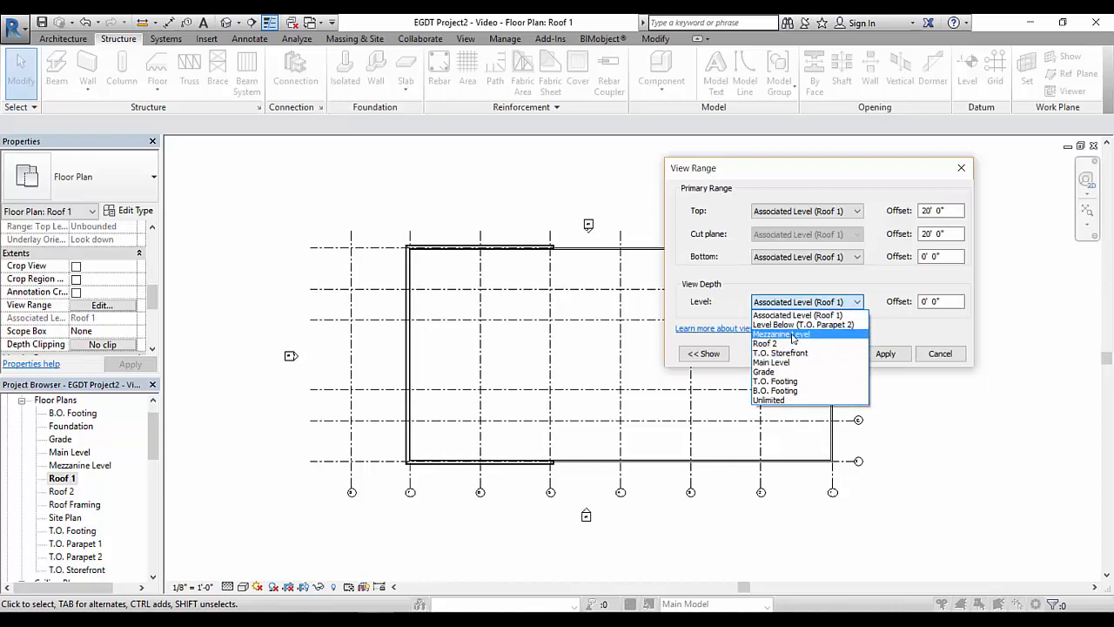
click(792, 334)
click(849, 357)
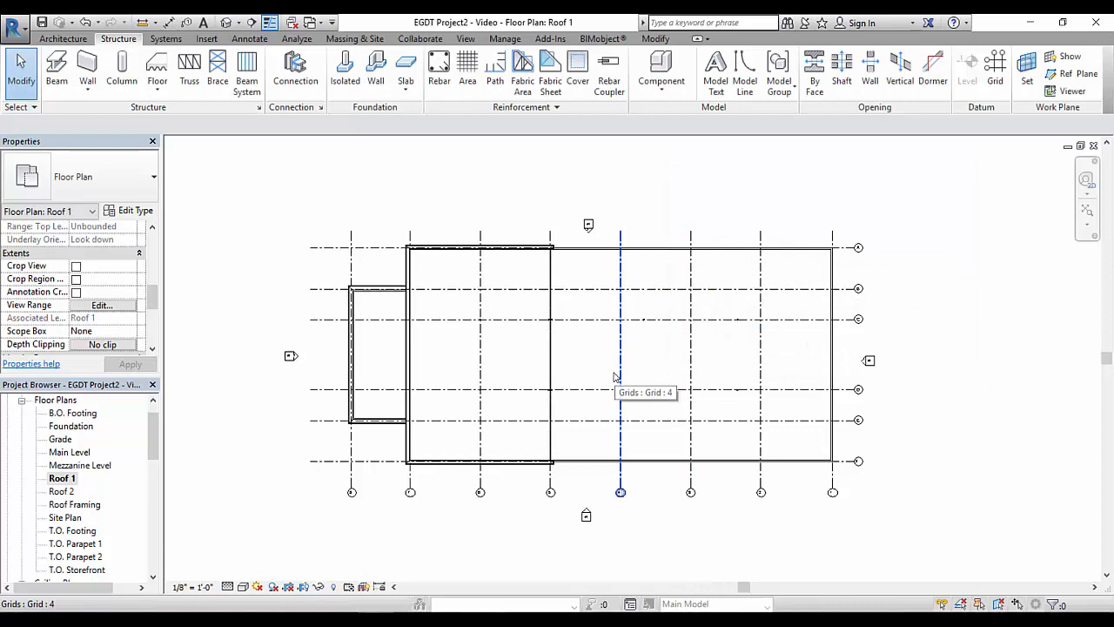
Start the Beam command and load the Glulam-Western Species family from the library's Structural Framing Wood folder
middle_drag(479, 299, 392, 304)
scroll(522, 322, up, 5)
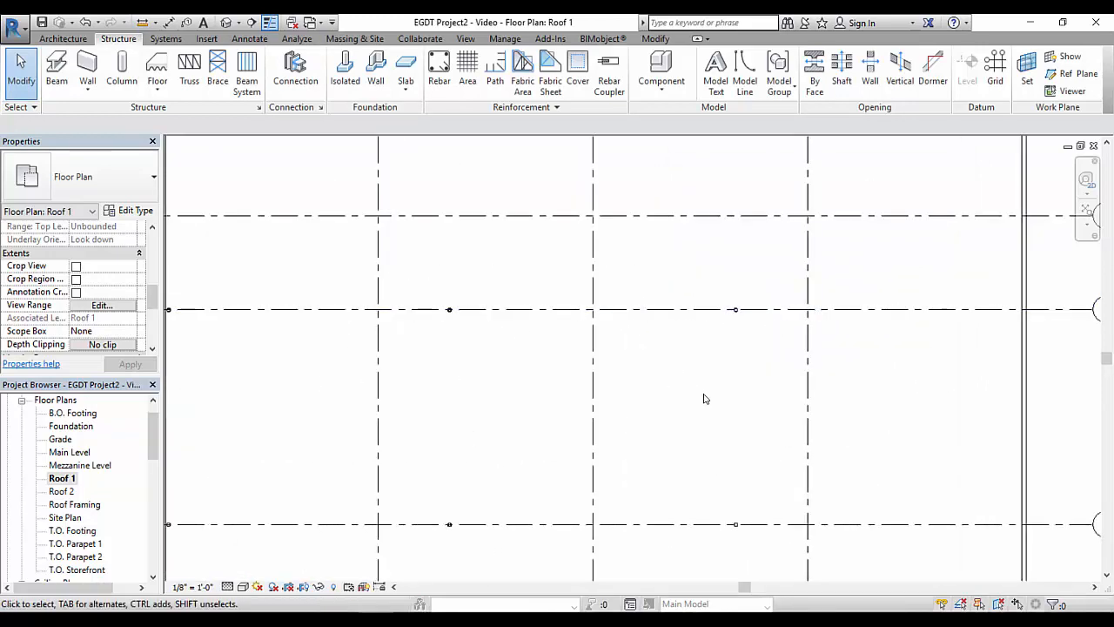
scroll(705, 398, down, 4)
middle_drag(627, 423, 682, 365)
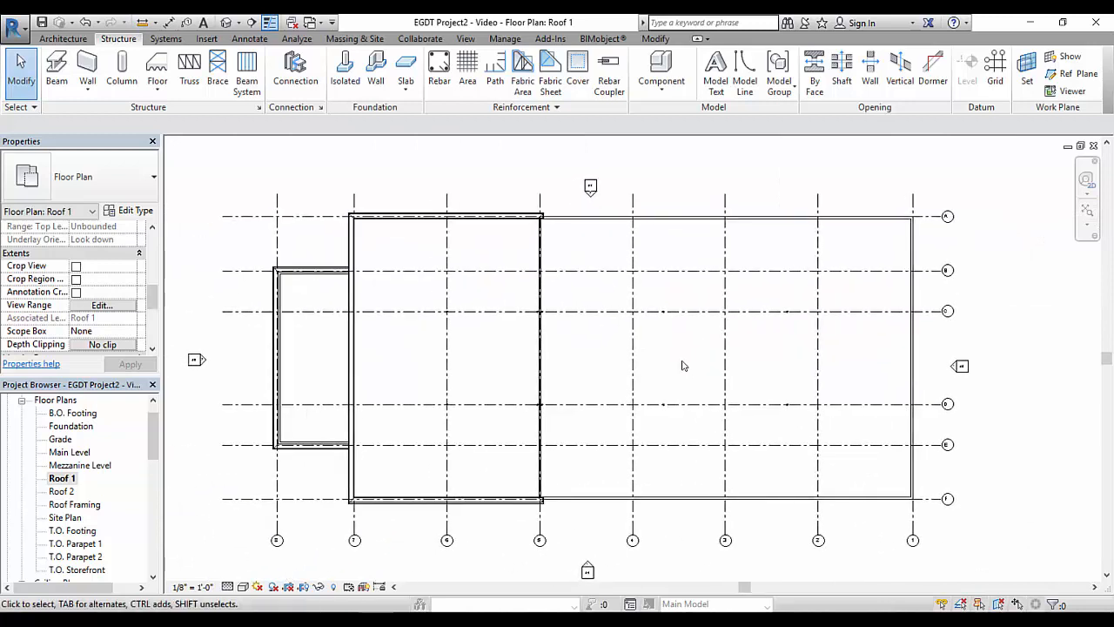
click(55, 68)
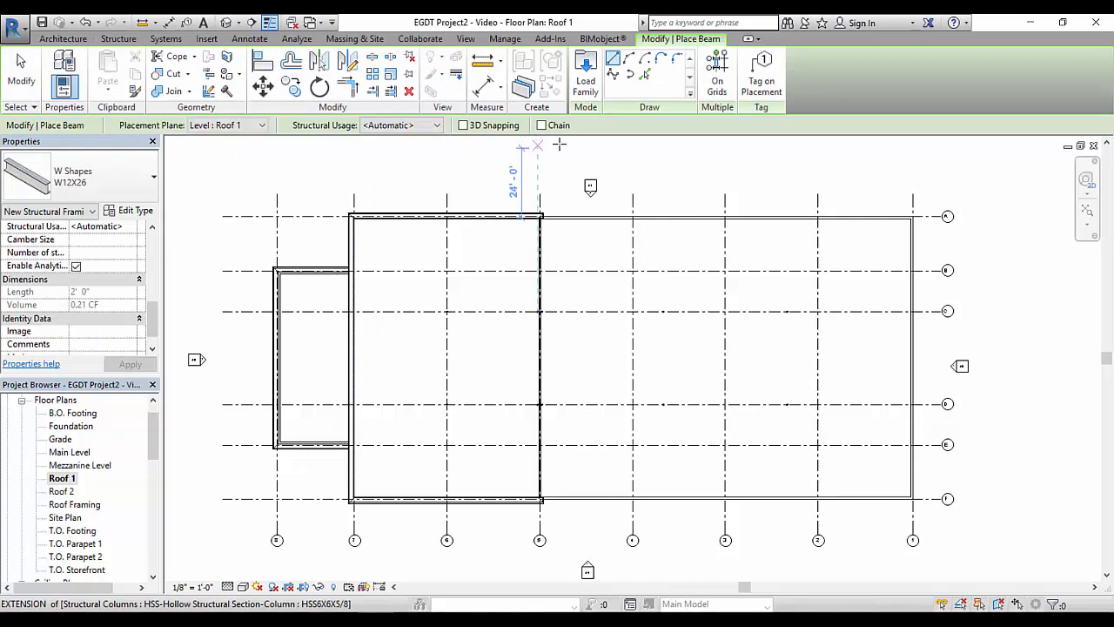
click(586, 77)
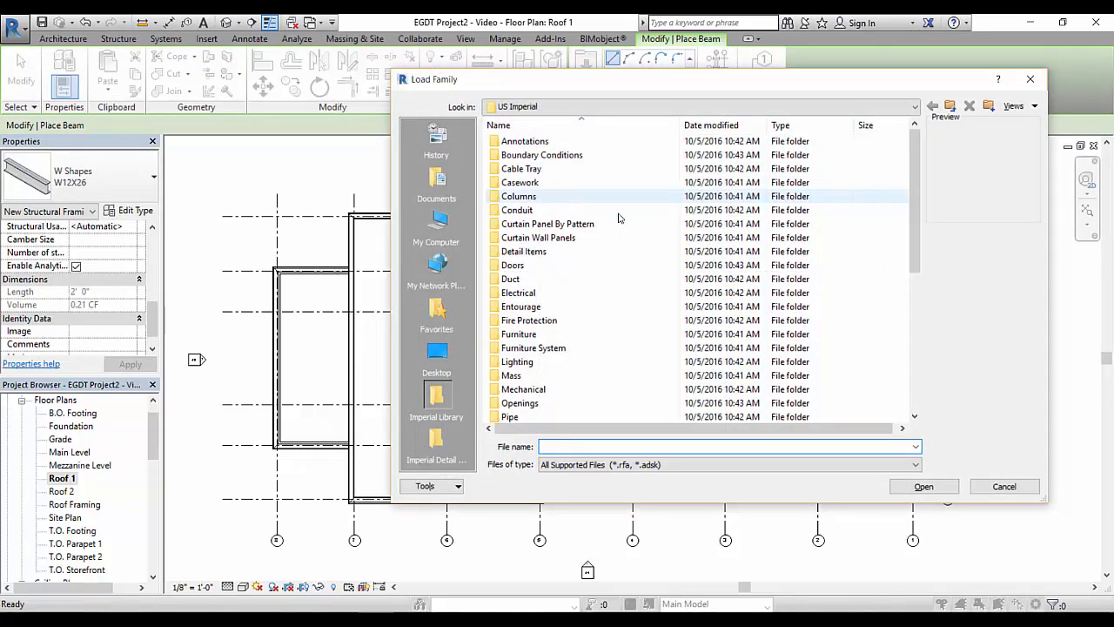
drag(914, 244, 935, 349)
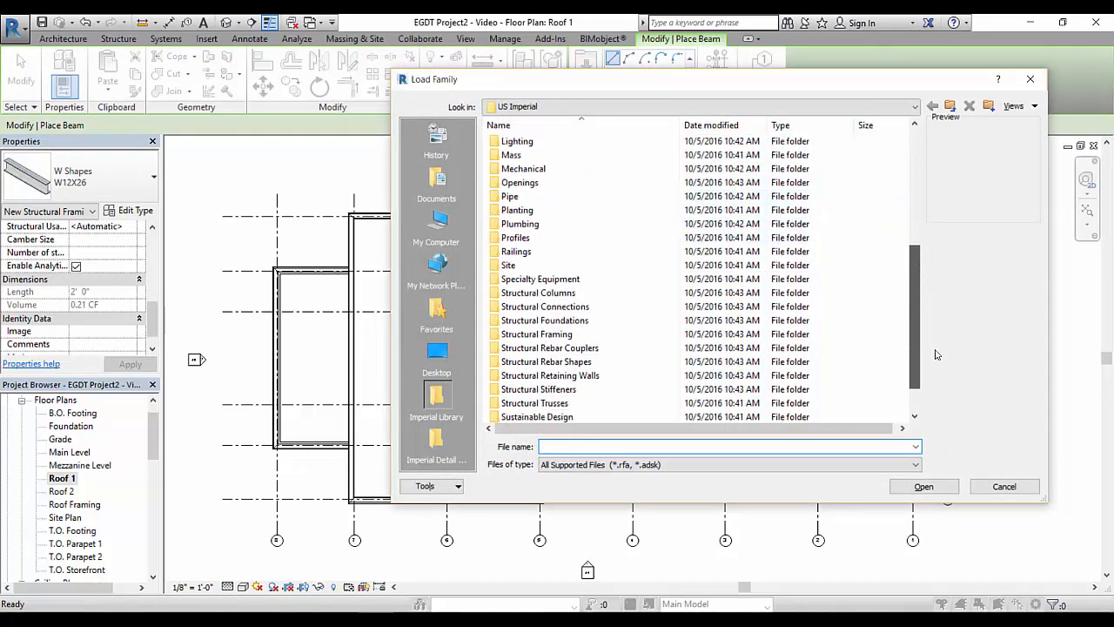
double_click(537, 335)
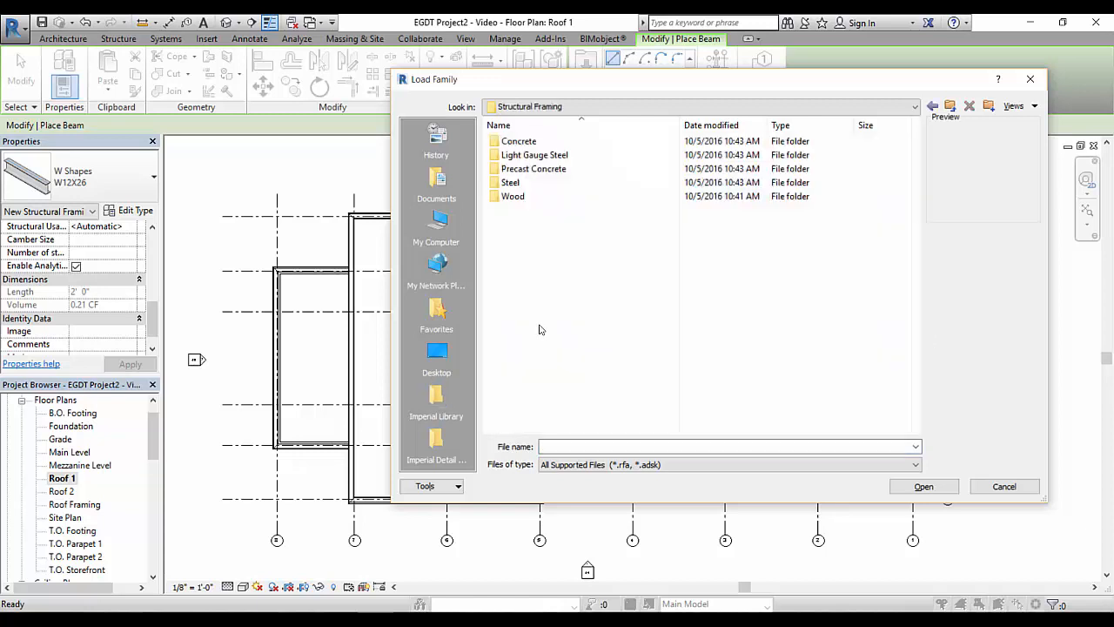
double_click(512, 196)
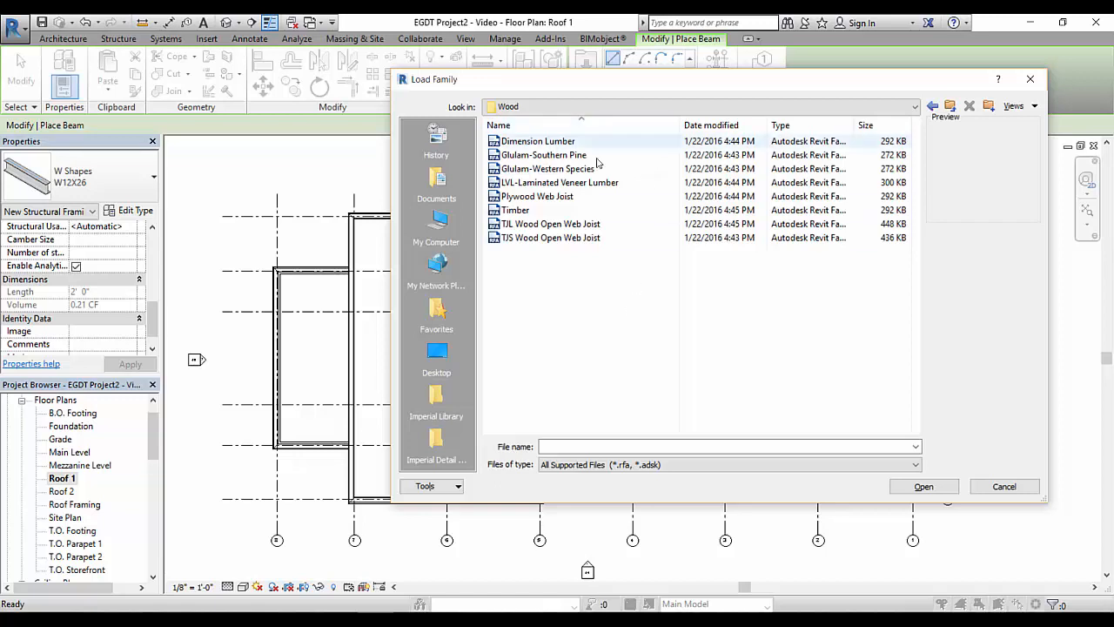
click(548, 169)
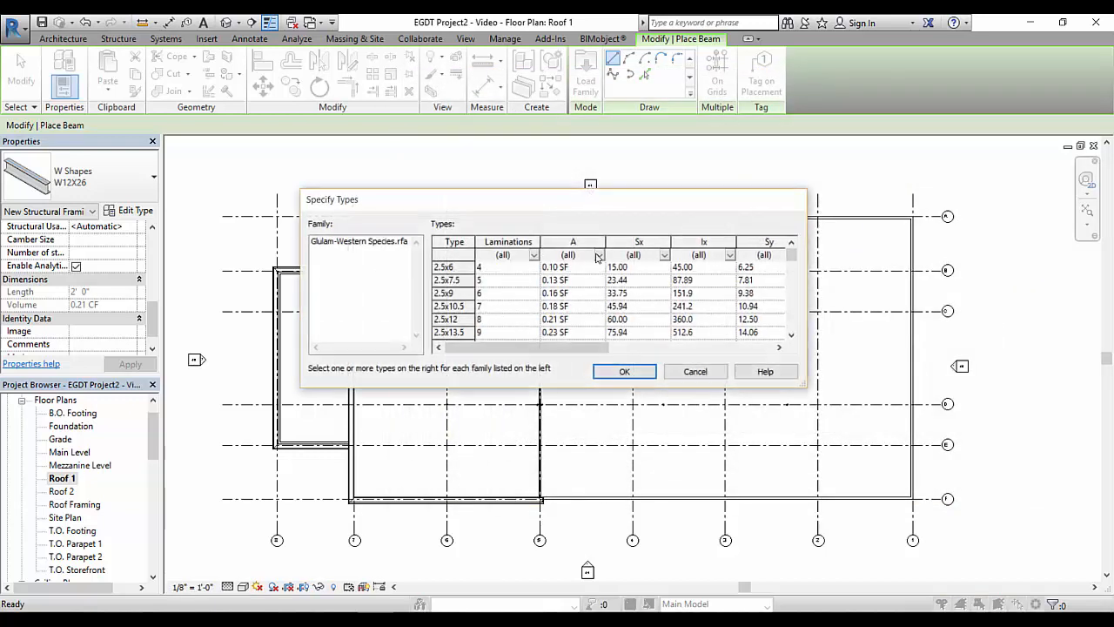
Load the 6.75x27 and 6.75x34.5 types of the Glulam-Western Species family
scroll(636, 277, down, 3)
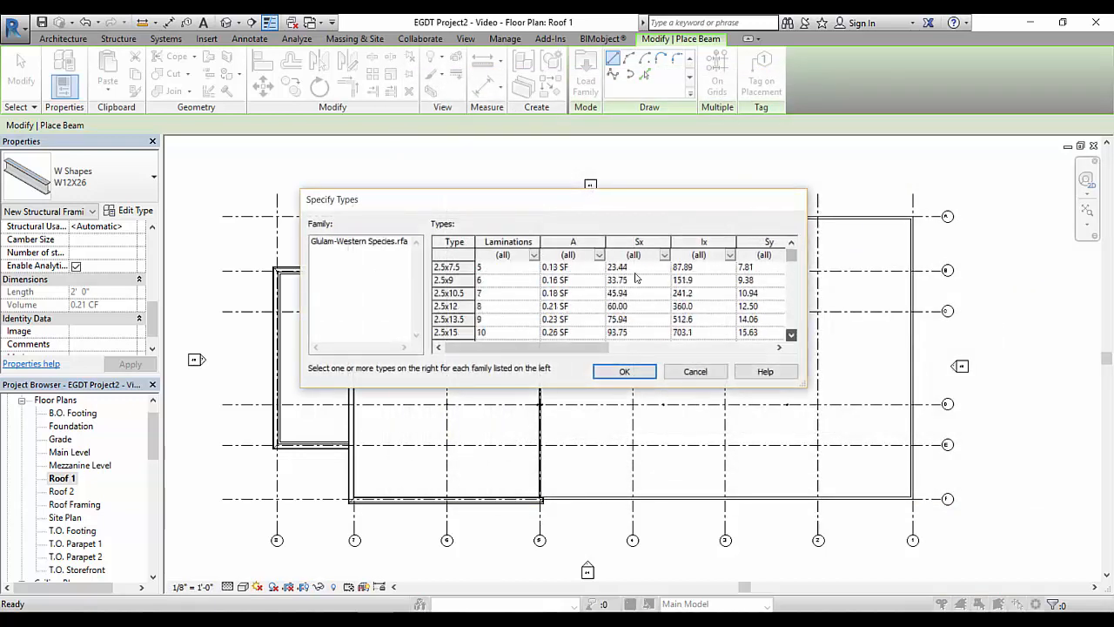
scroll(637, 276, down, 2)
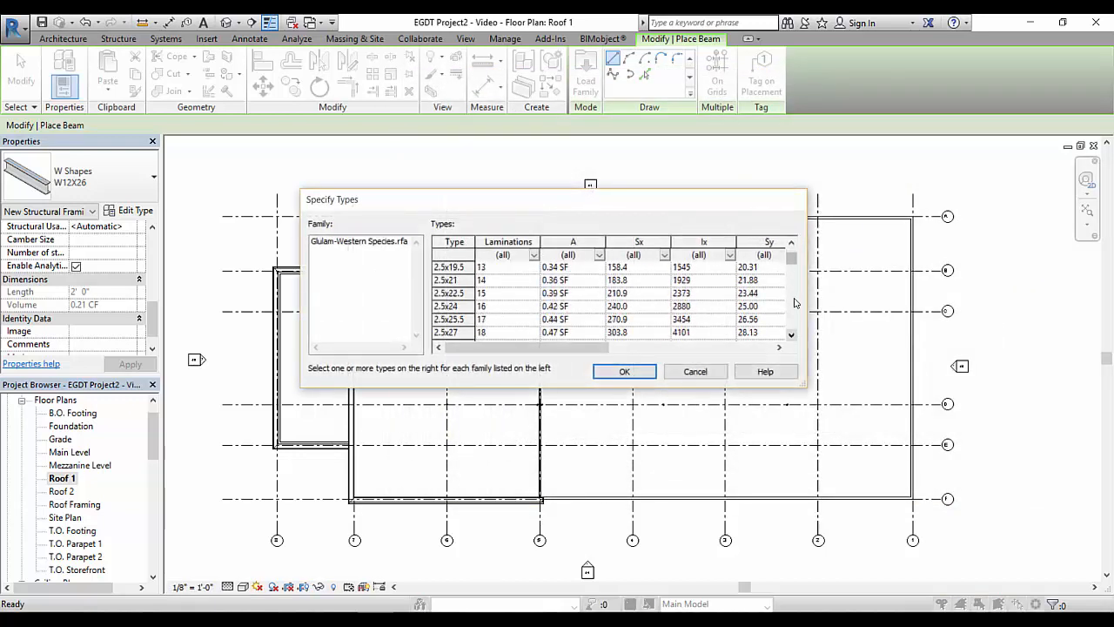
drag(793, 260, 795, 274)
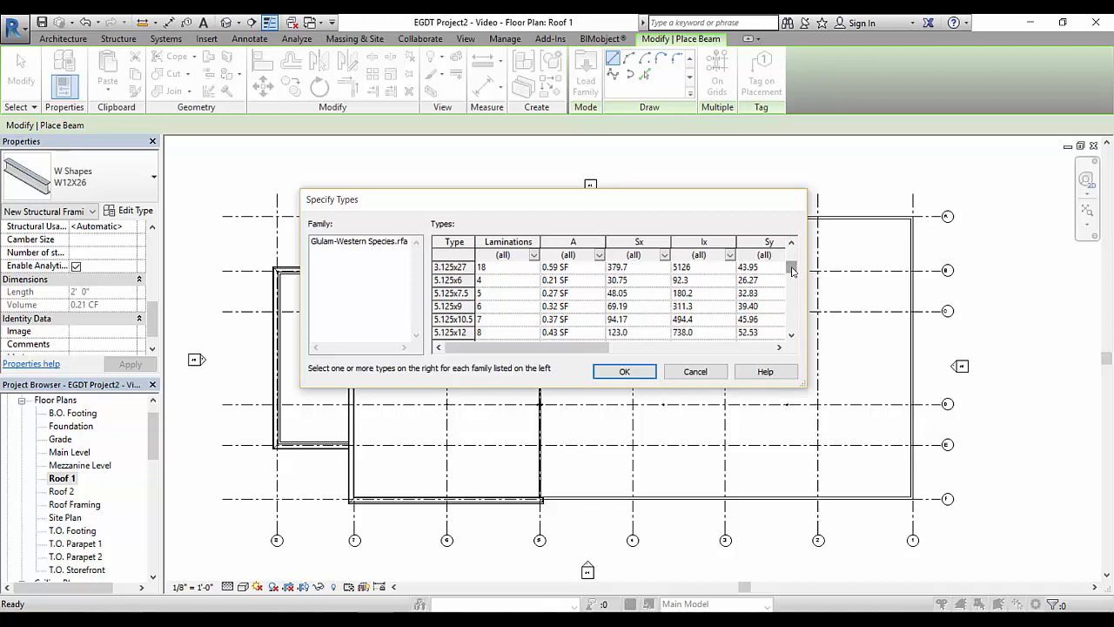
drag(793, 272, 793, 284)
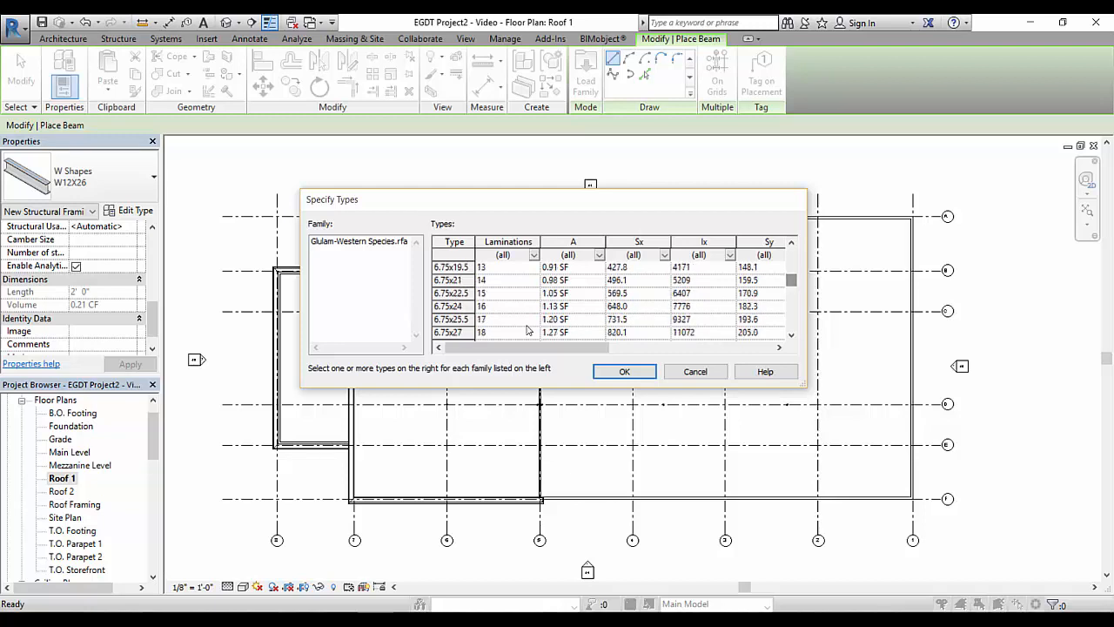
click(457, 333)
scroll(791, 334, down, 1)
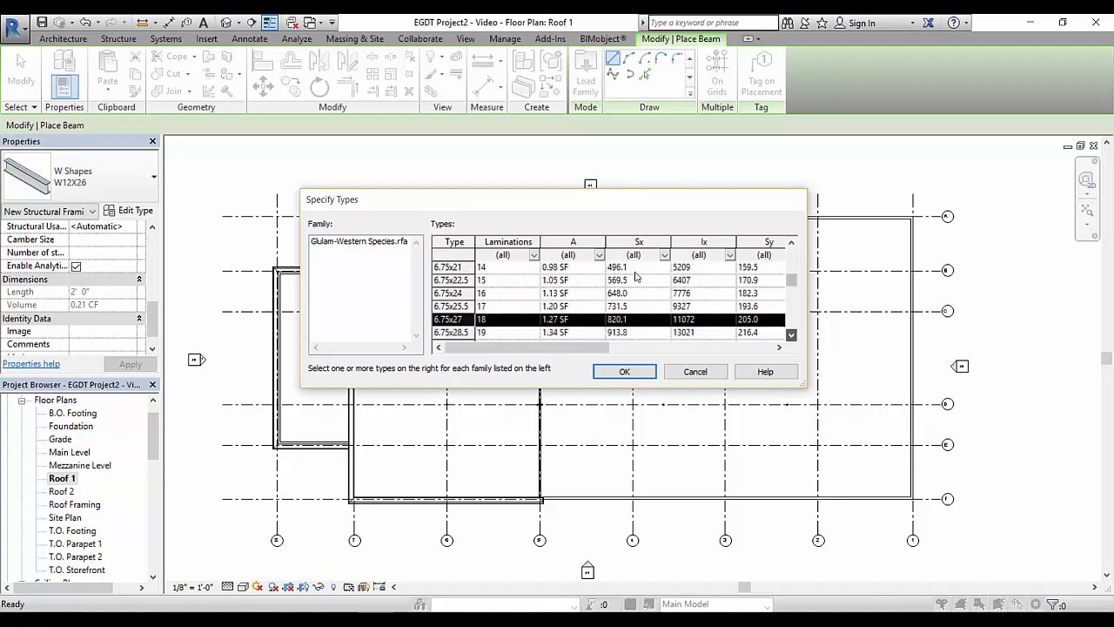
scroll(638, 277, down, 1)
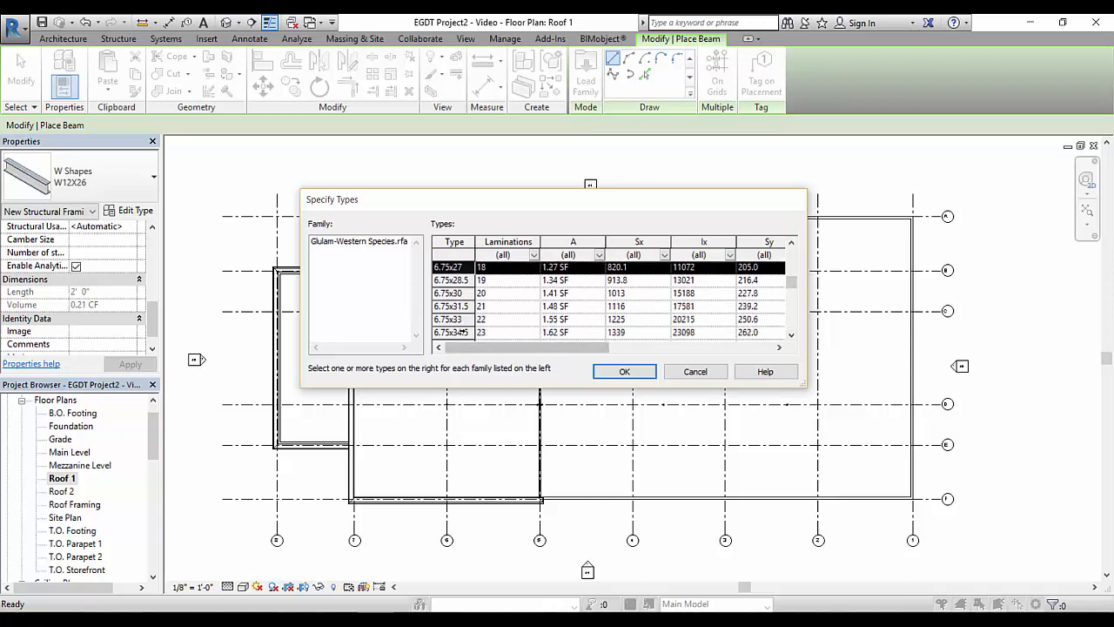
ctrl+click(456, 332)
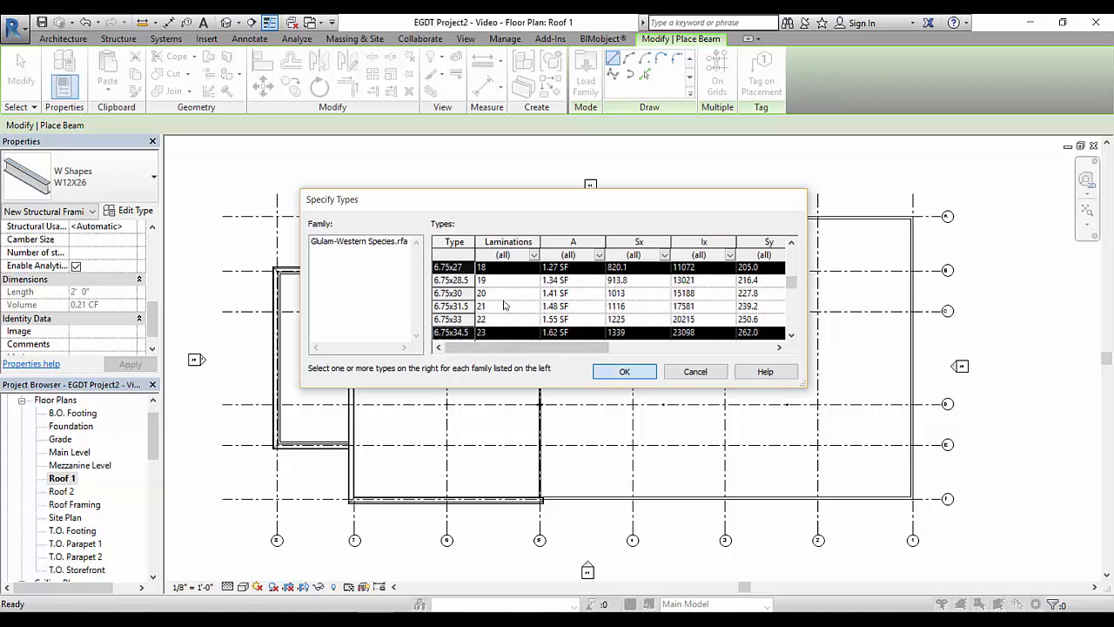
click(624, 370)
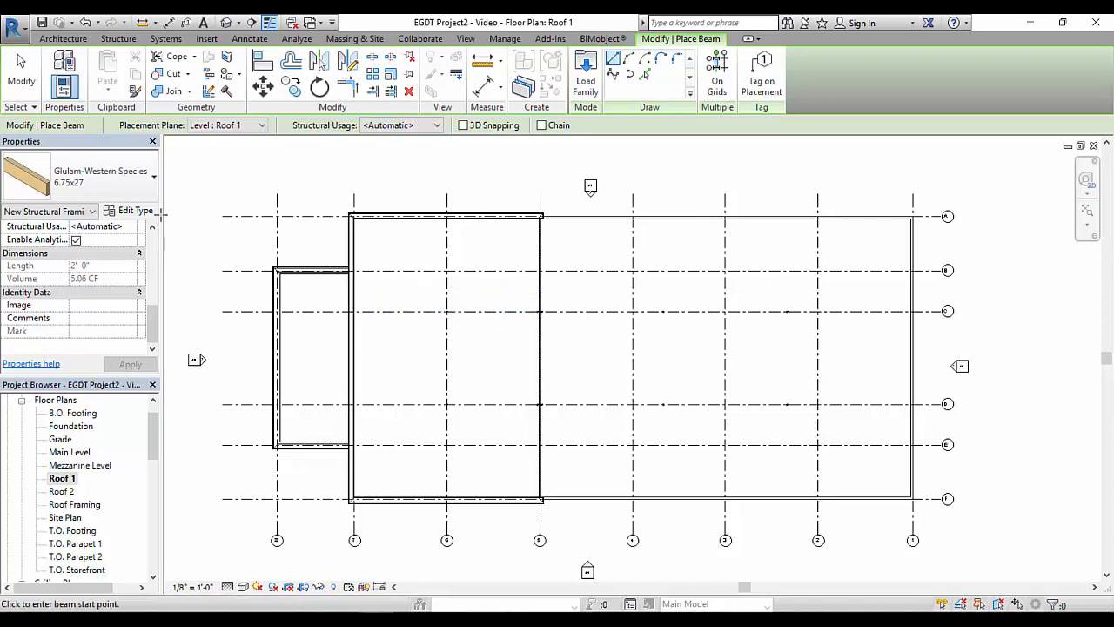
Place a Glulam-Western Species 6.75x34.5 beam along grid C from the wall at grid 1 to the column between grids 2 and 3
click(144, 181)
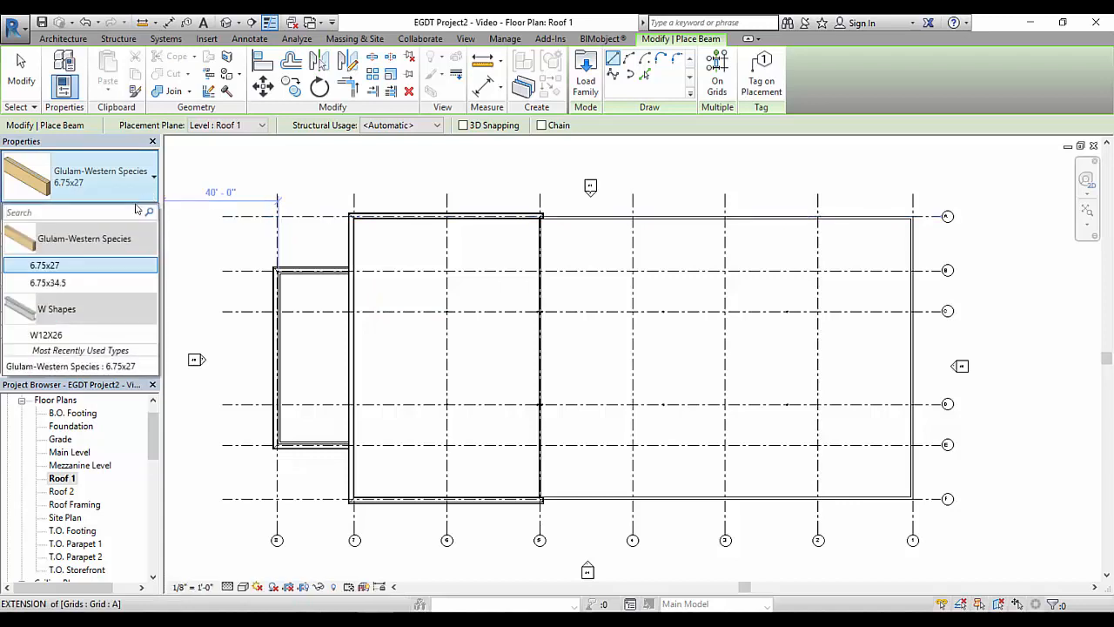
click(48, 283)
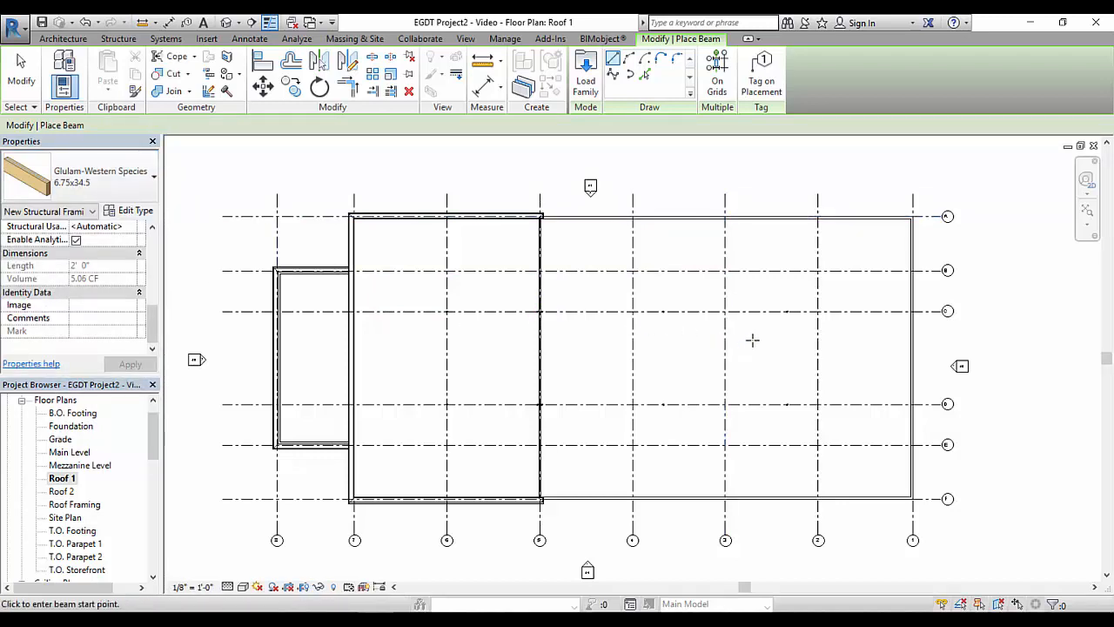
scroll(823, 314, up, 5)
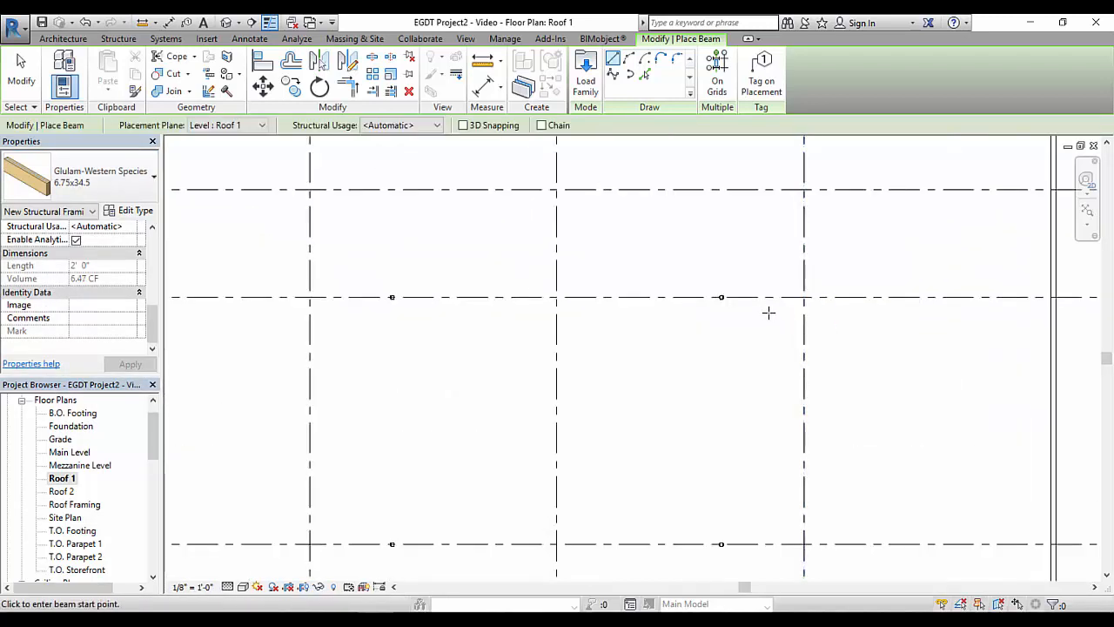
click(1053, 297)
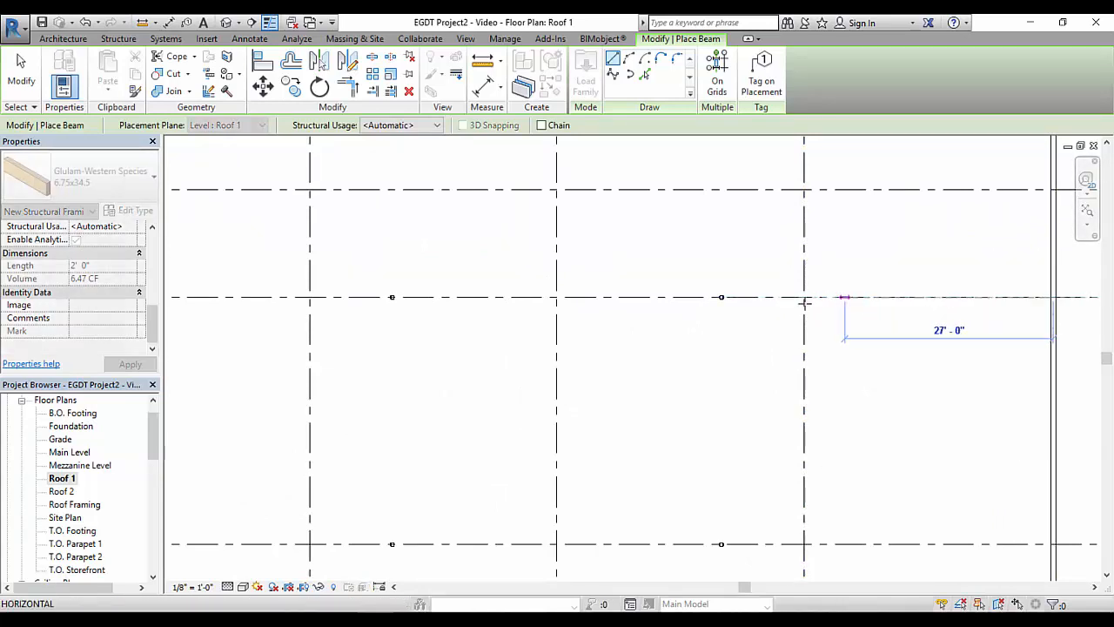
click(722, 298)
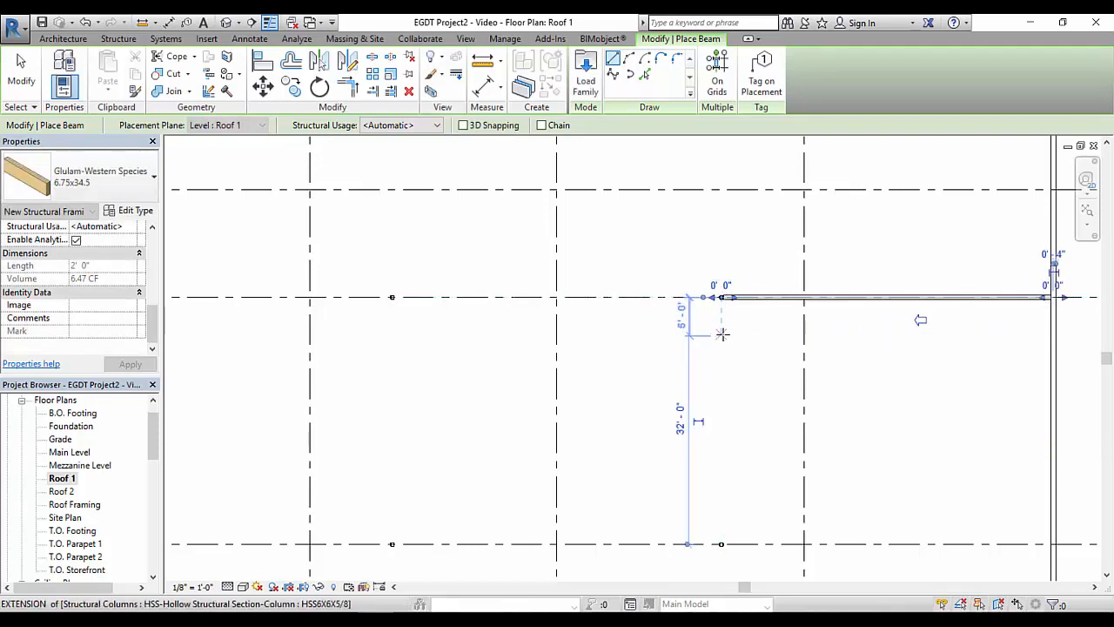
right_click(722, 332)
click(753, 341)
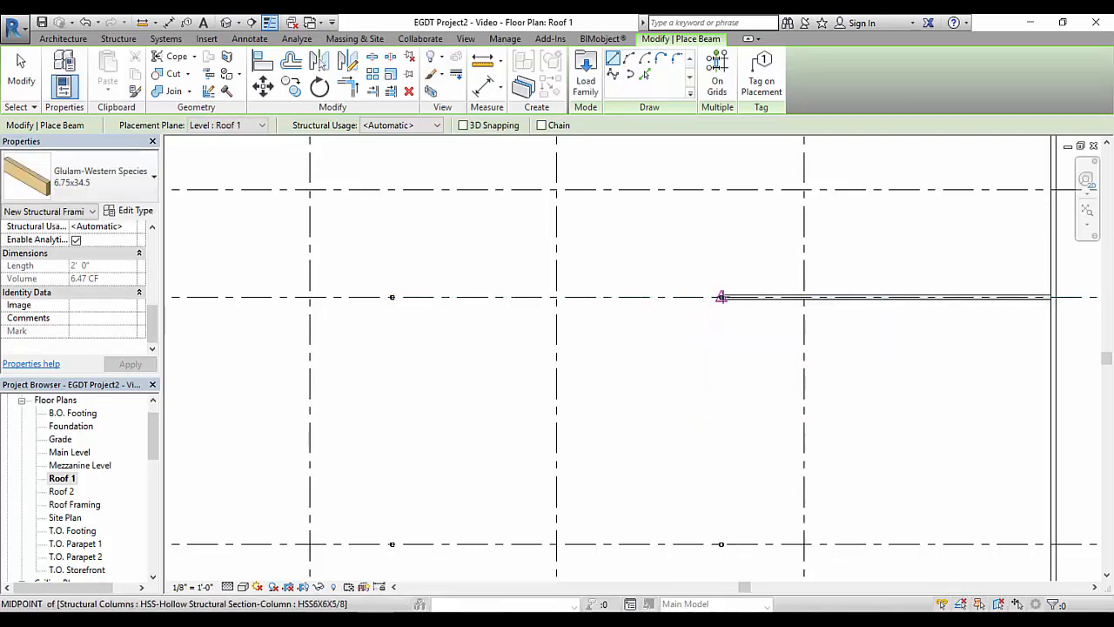
Place 6.75x34.5 glulam beams along grid C from the column between grids 2 and 3, through the next column, to the nearer column at grid 5
click(721, 297)
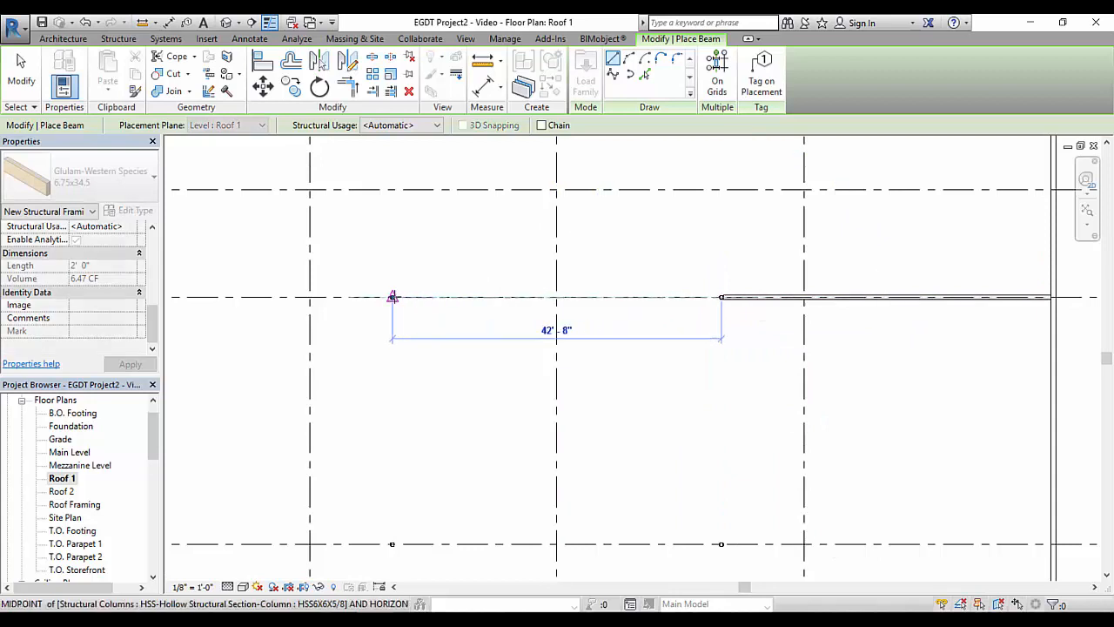
click(393, 297)
middle_drag(397, 378, 689, 331)
scroll(669, 350, up, 2)
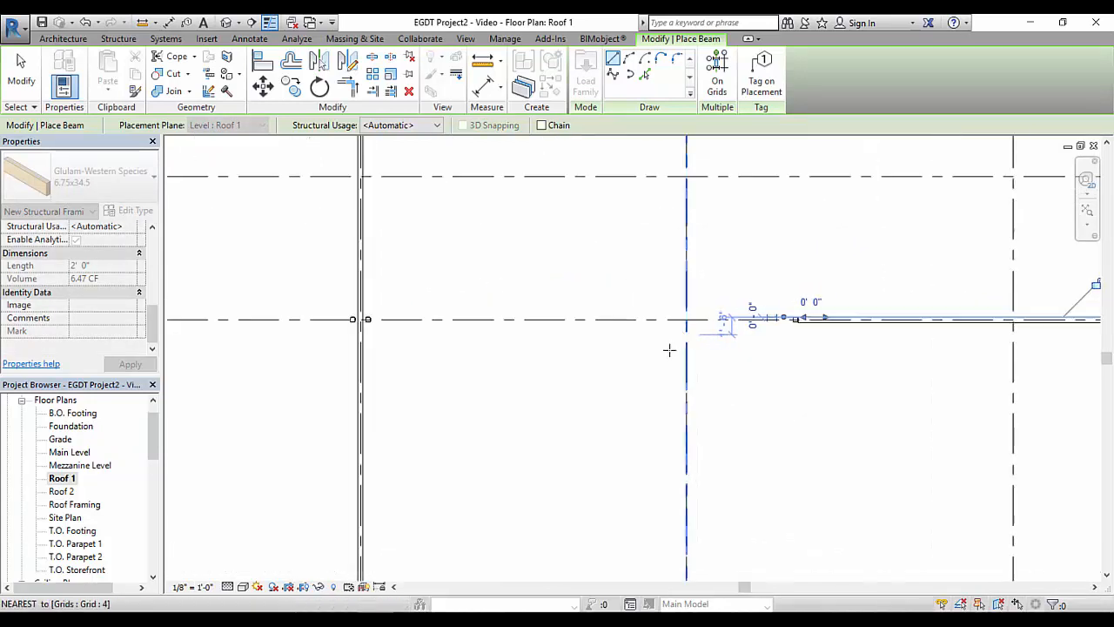
scroll(669, 350, up, 1)
key(Escape)
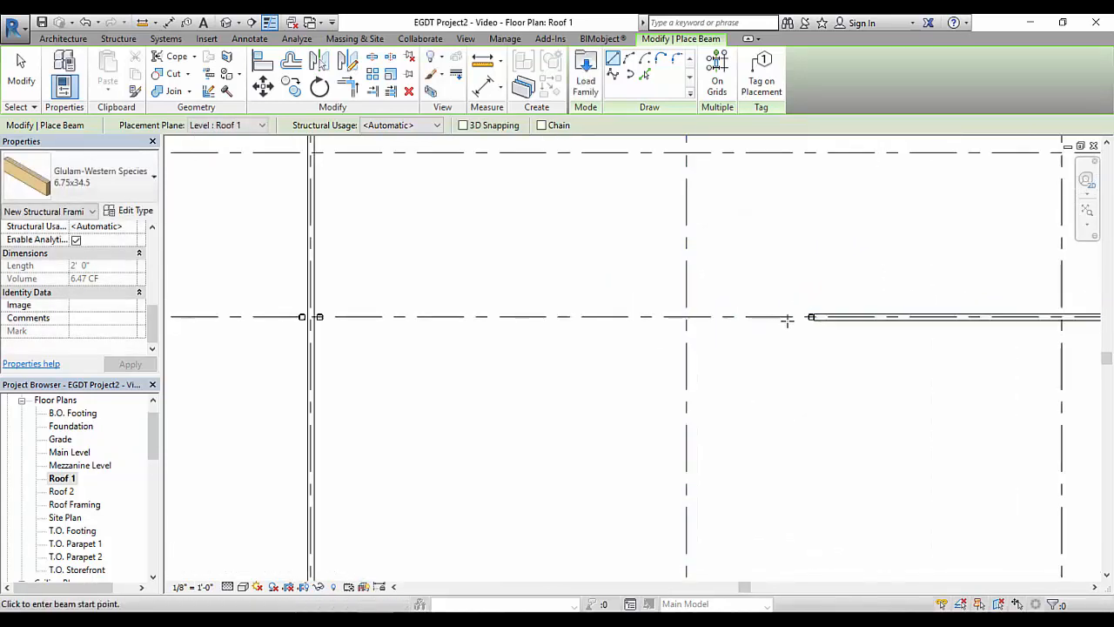
click(811, 317)
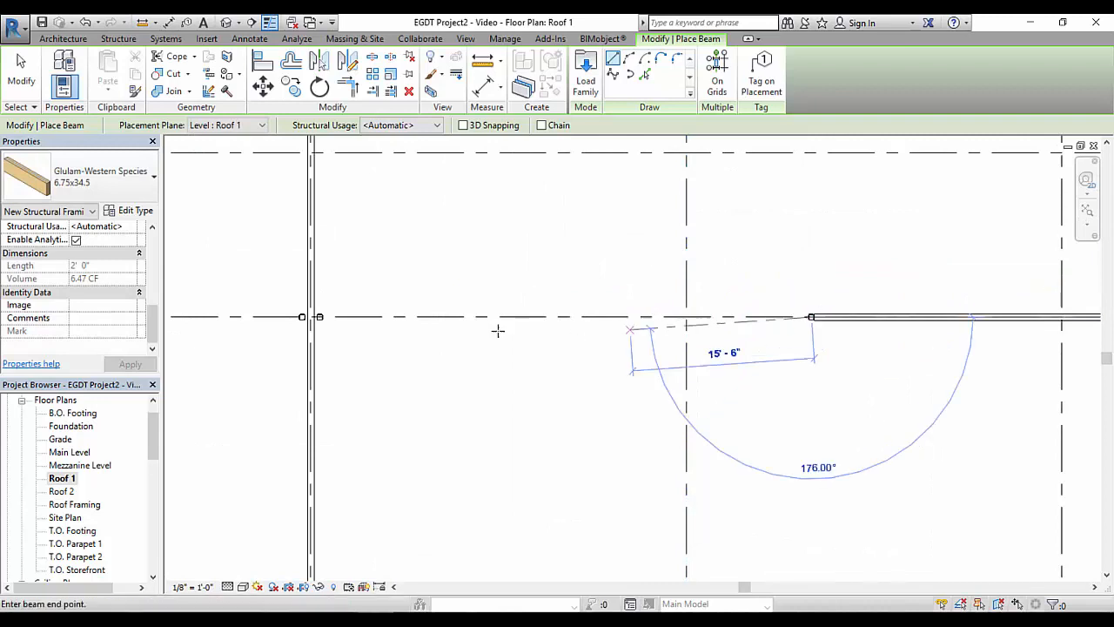
click(319, 316)
middle_drag(422, 396, 760, 400)
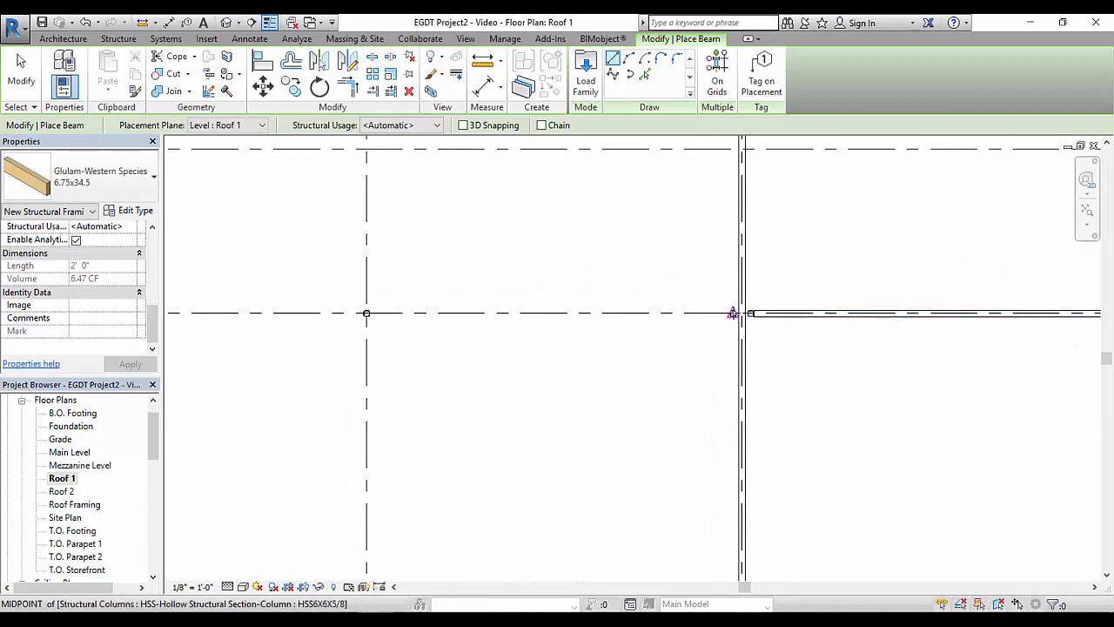
Place 6.75x34.5 glulam beams along grid C from the far column at grid 5 to the grid 6 column, and on to the wall at grid 7
click(733, 313)
click(366, 313)
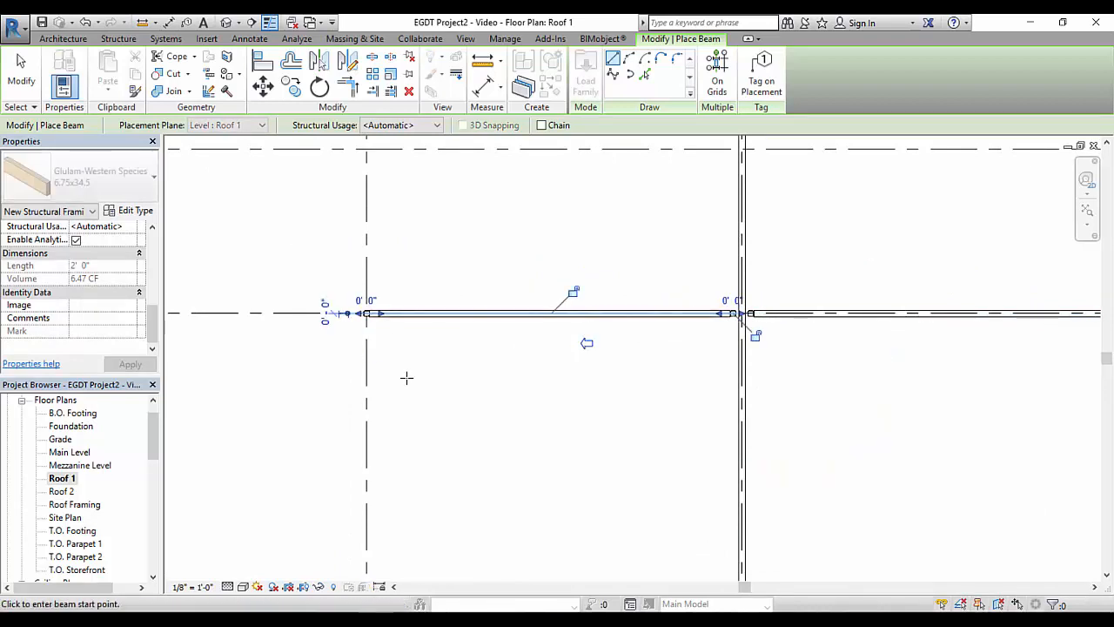
middle_drag(407, 377, 833, 385)
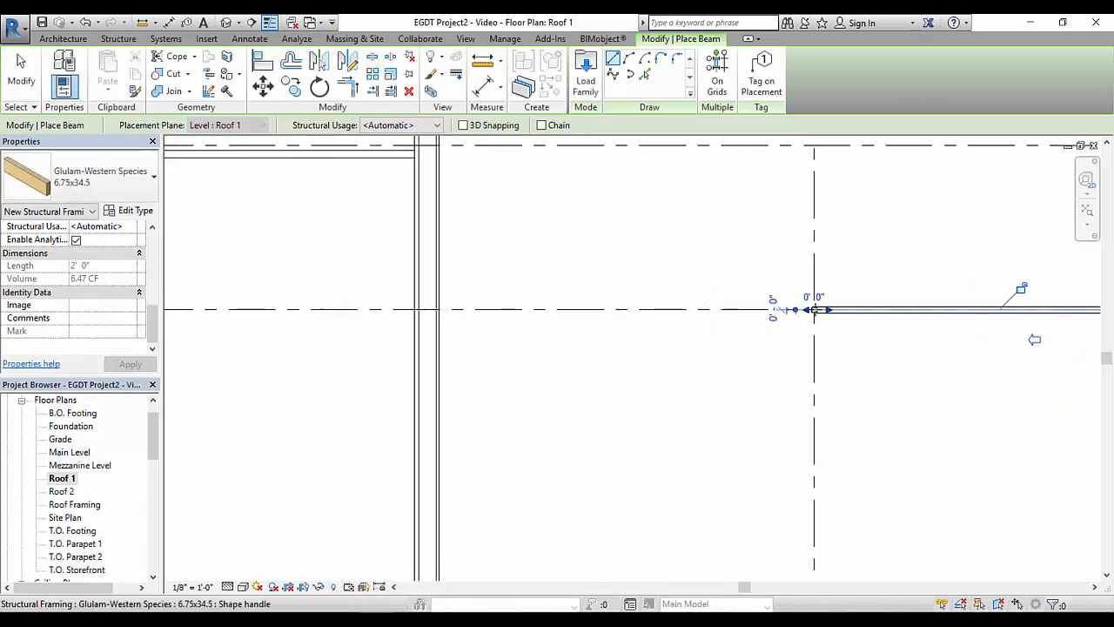
click(814, 310)
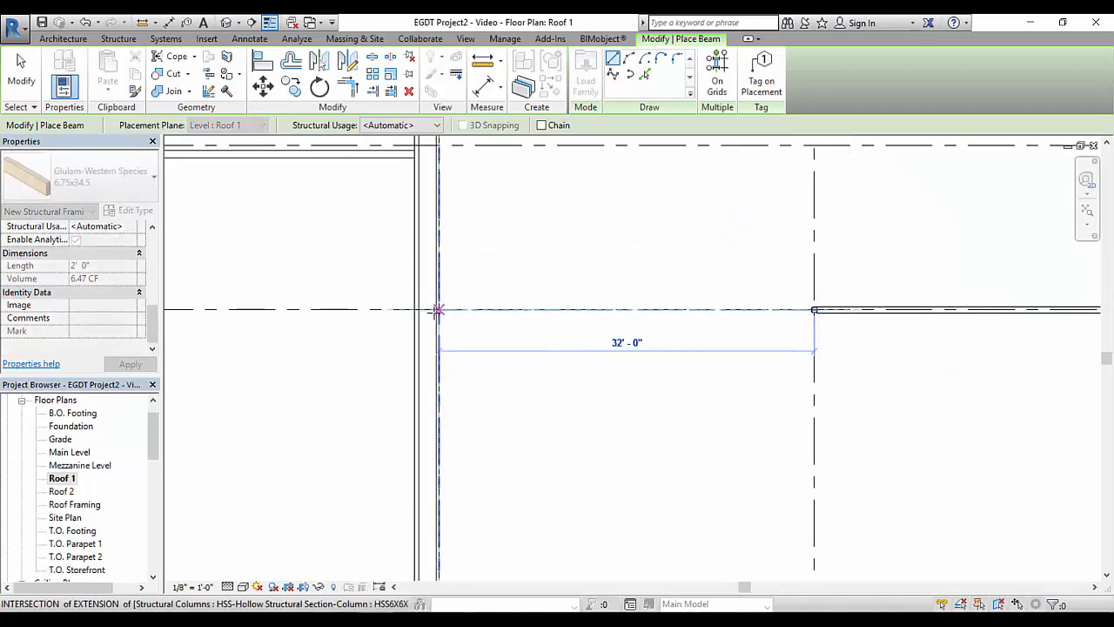
click(436, 309)
right_click(529, 253)
click(592, 262)
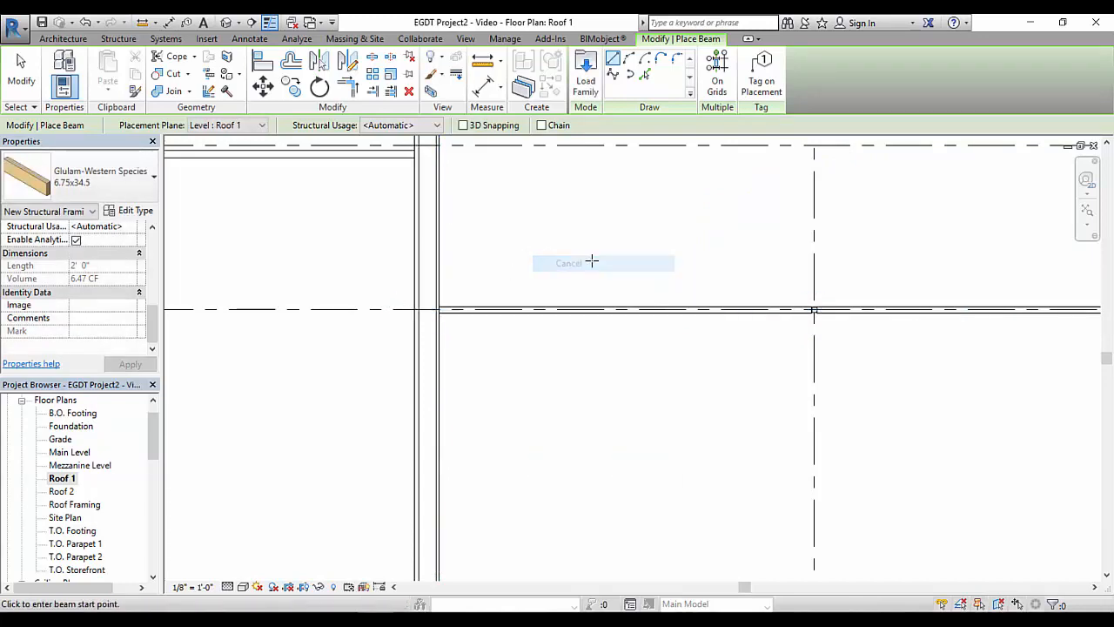
Select all instances of the 6.75x34.5 glulam beam on grid C and copy them 32' onto grid D
scroll(468, 346, down, 3)
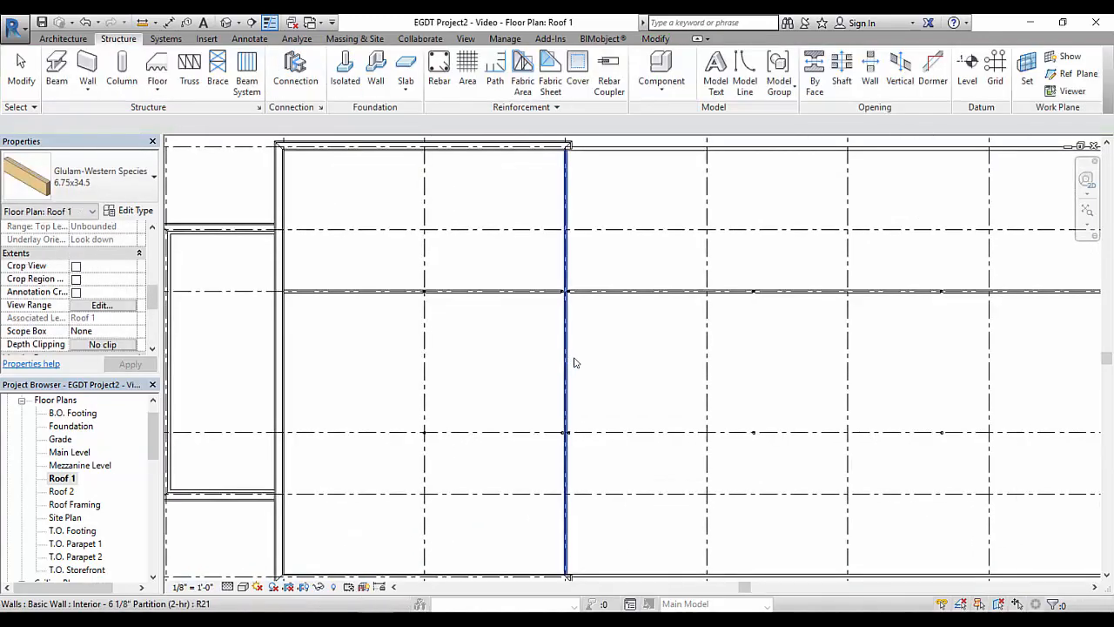
scroll(573, 362, down, 3)
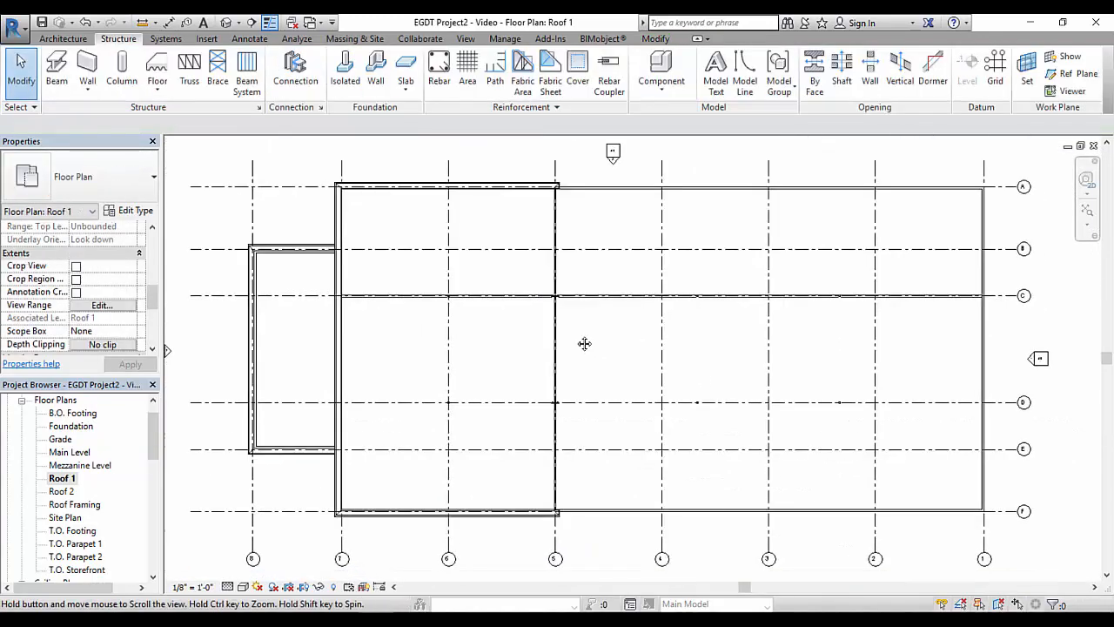
click(379, 293)
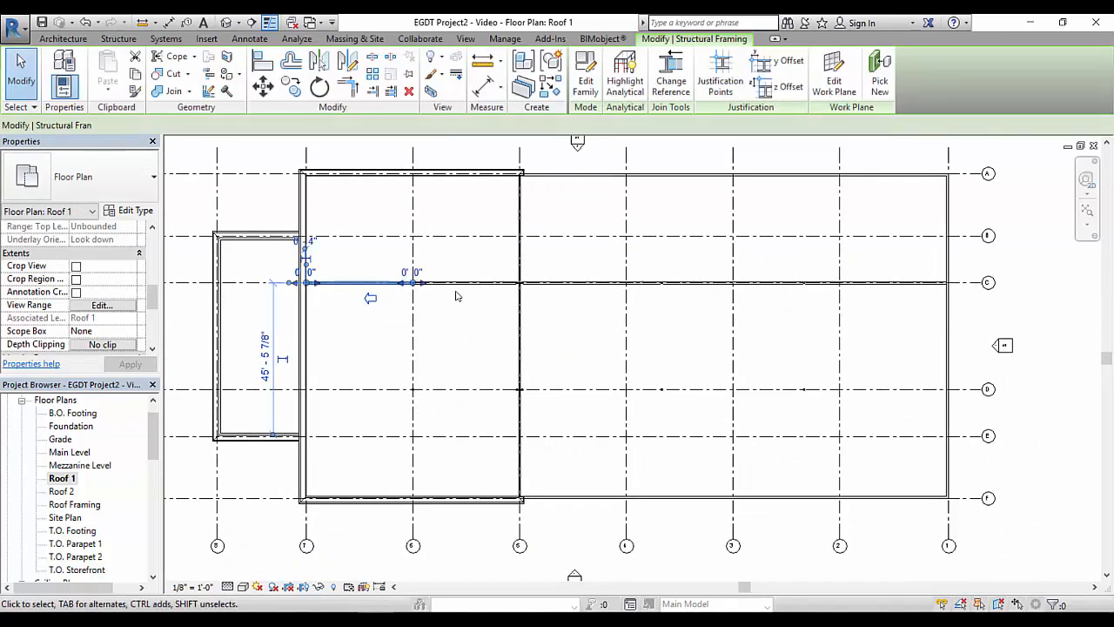
right_click(373, 288)
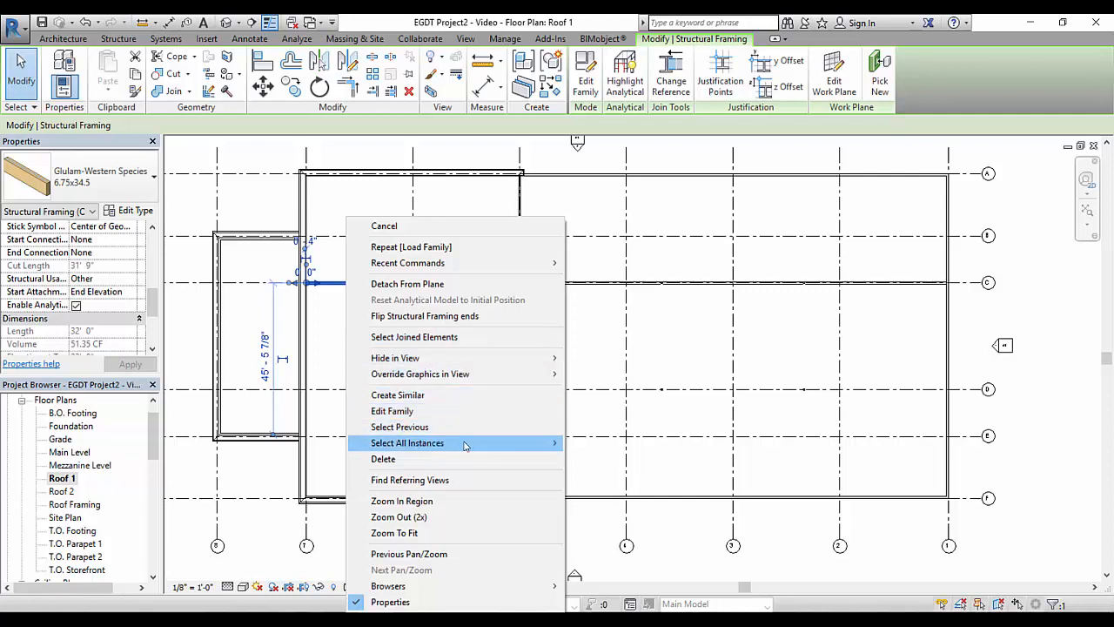
mouse_move(465, 445)
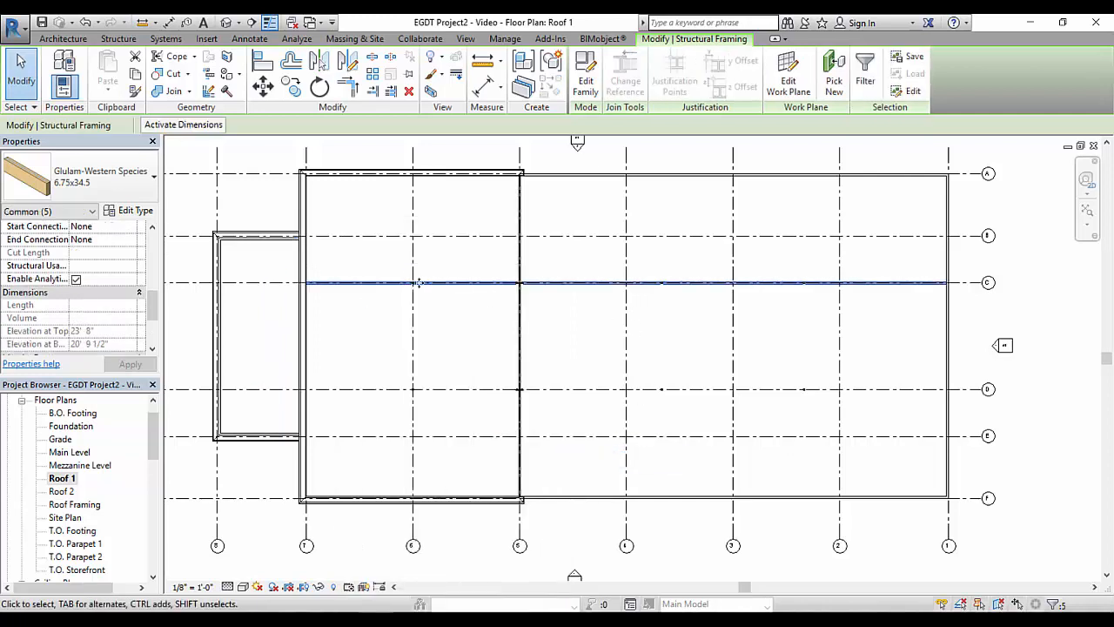
click(293, 85)
click(590, 281)
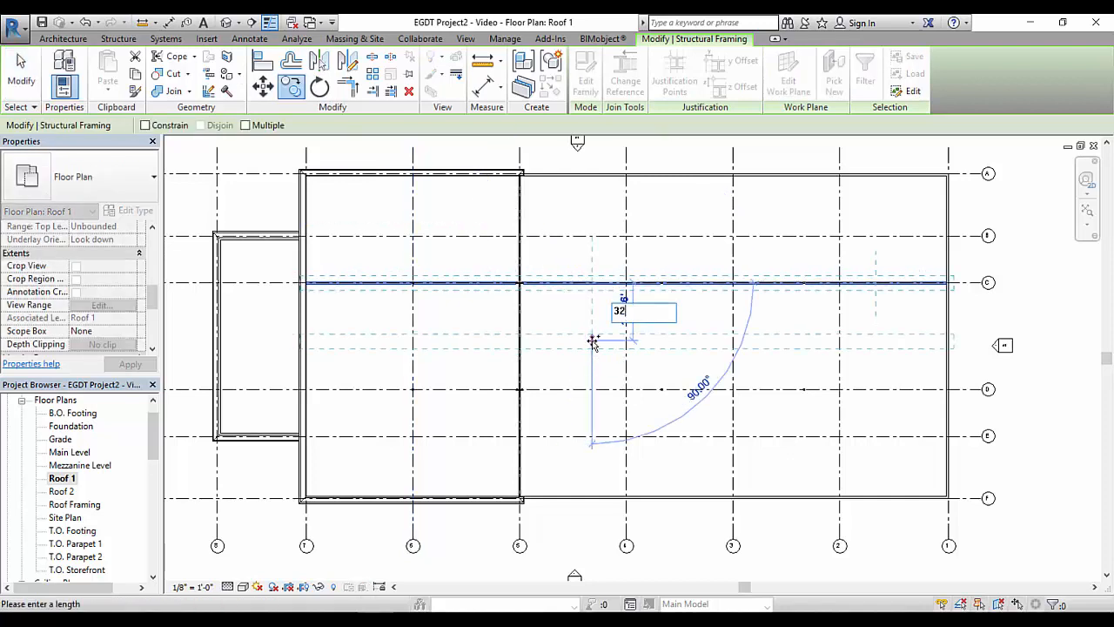
text(32)
key(Return)
key(Escape)
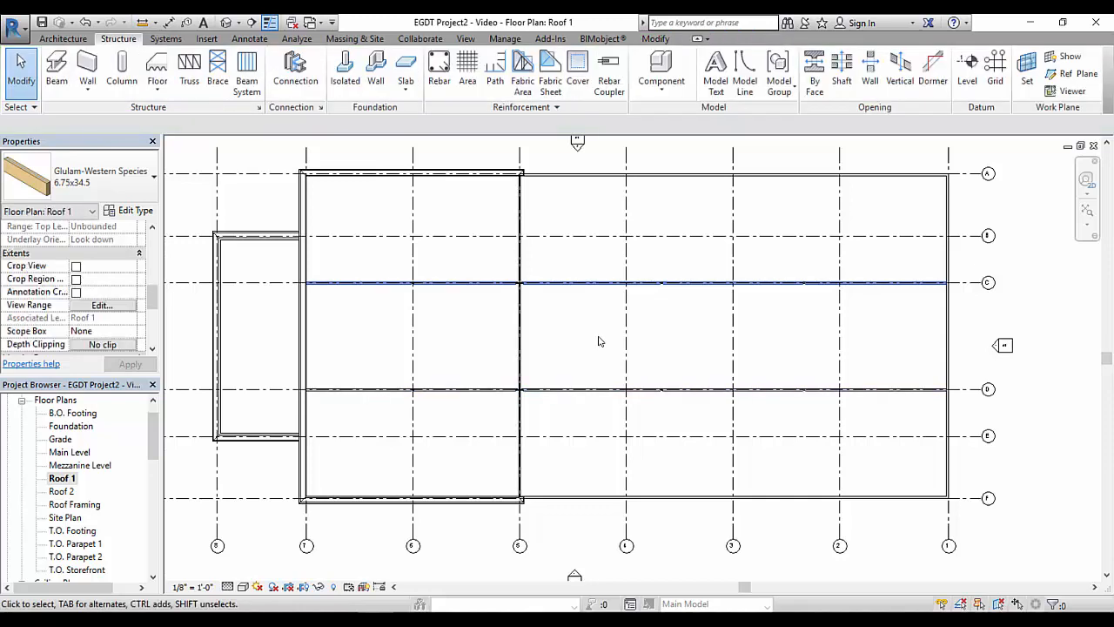
In the default 3D view, change the four glulam beams between grids 5 and 7 on grids C and D to type 6.75x27
click(186, 22)
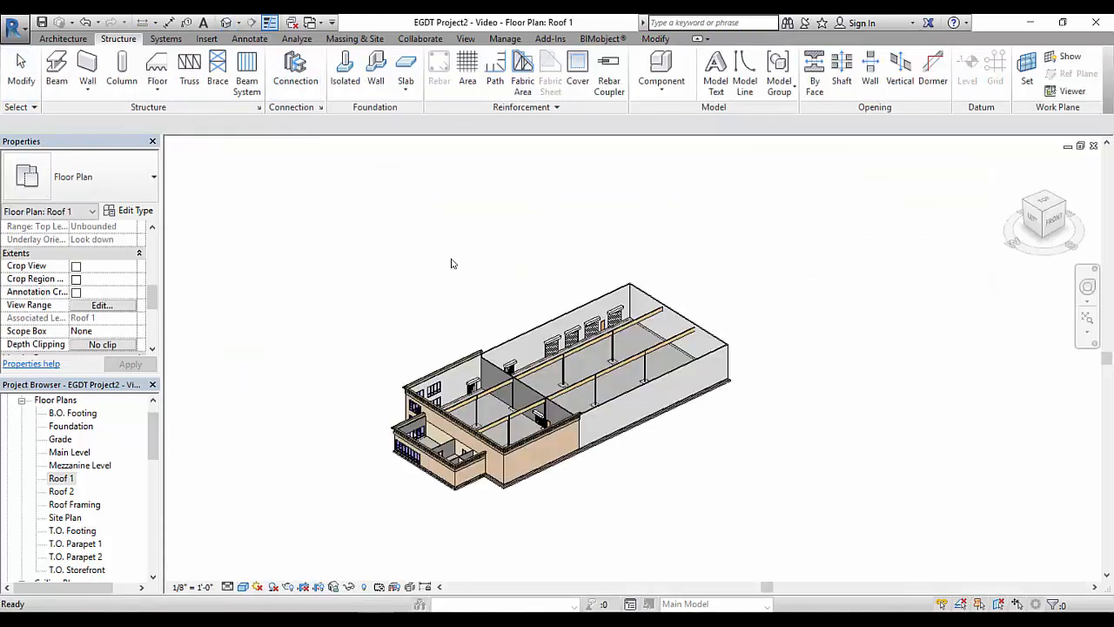
shift+middle_drag(487, 383, 497, 299)
scroll(512, 371, up, 5)
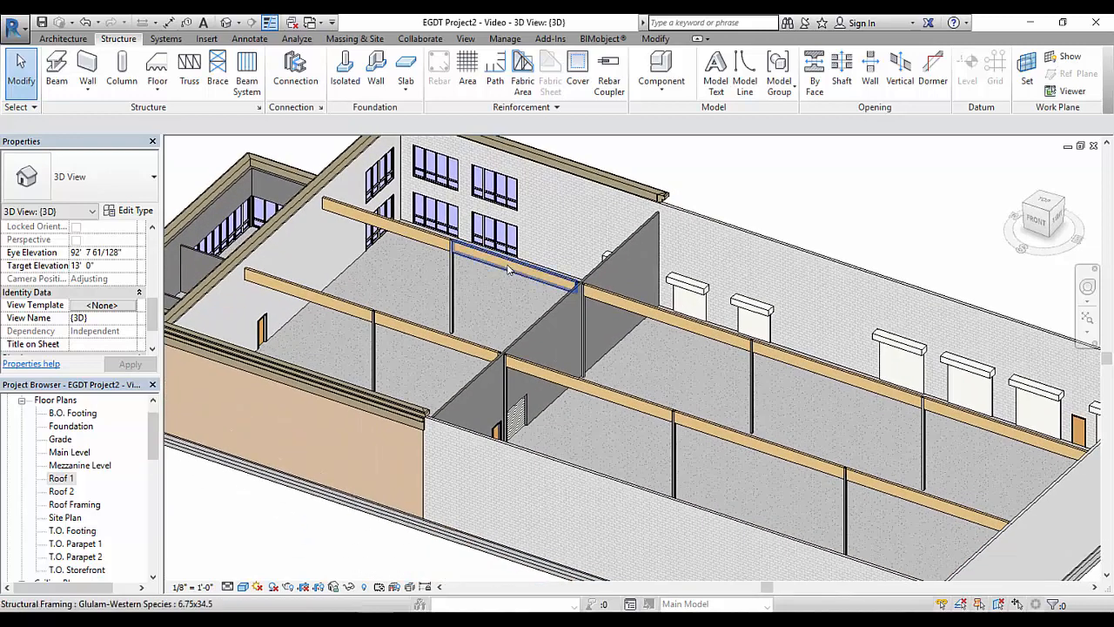
click(502, 270)
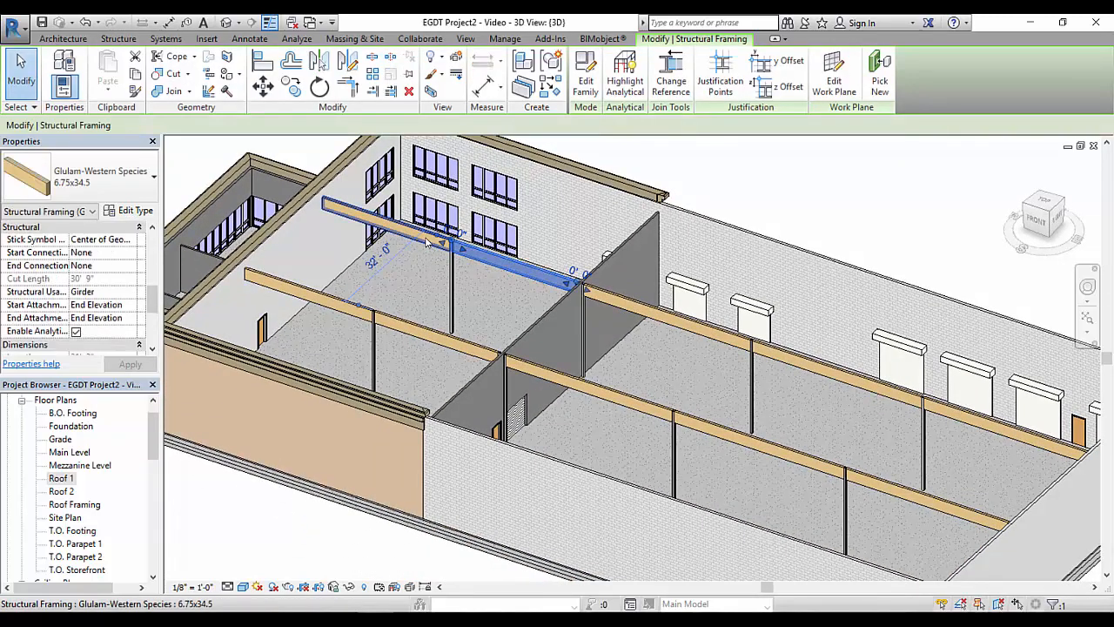
click(425, 243)
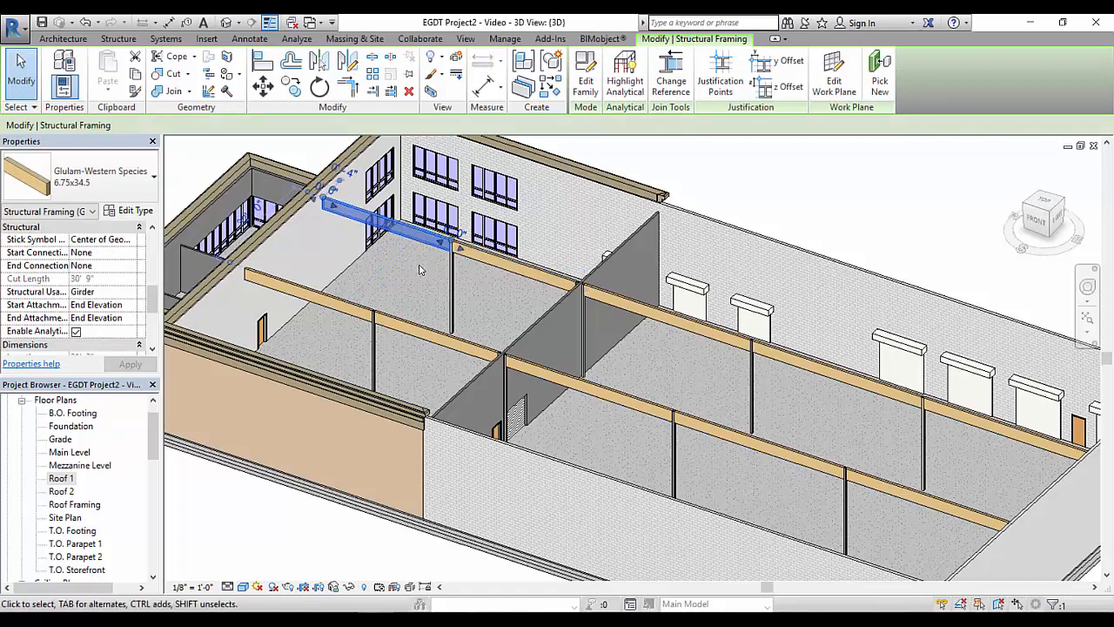
ctrl+click(484, 259)
ctrl+click(419, 332)
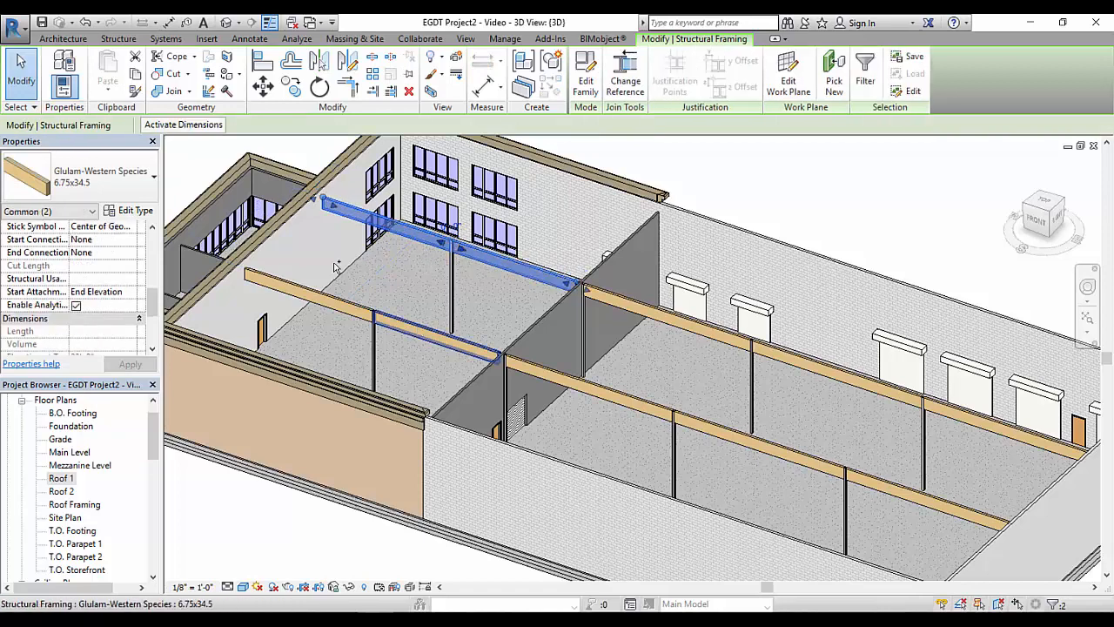
ctrl+click(349, 308)
click(100, 178)
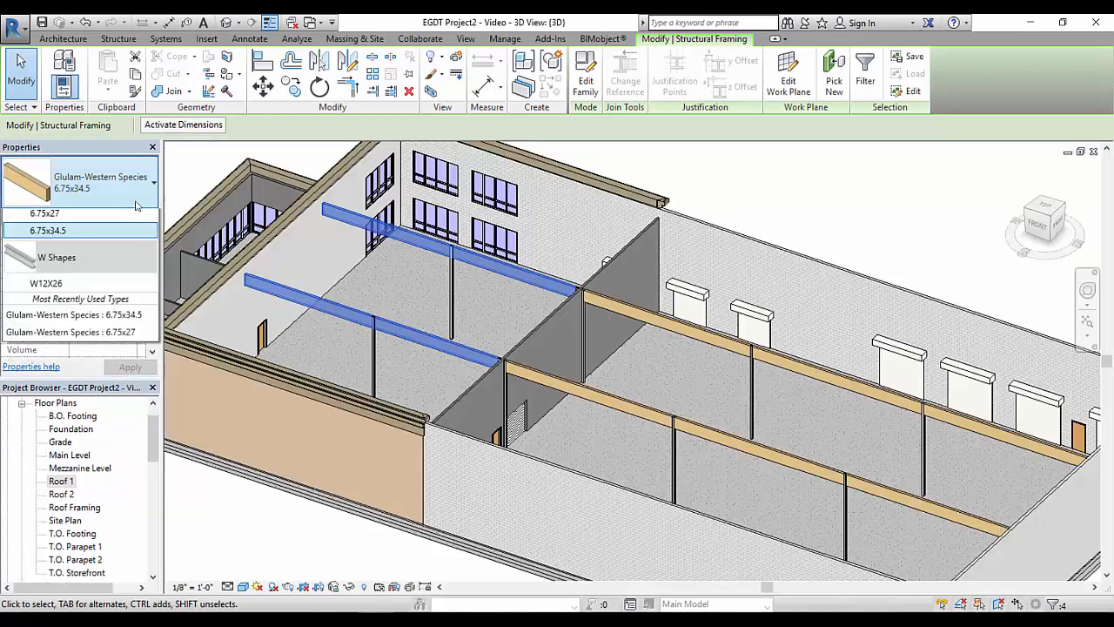
click(61, 272)
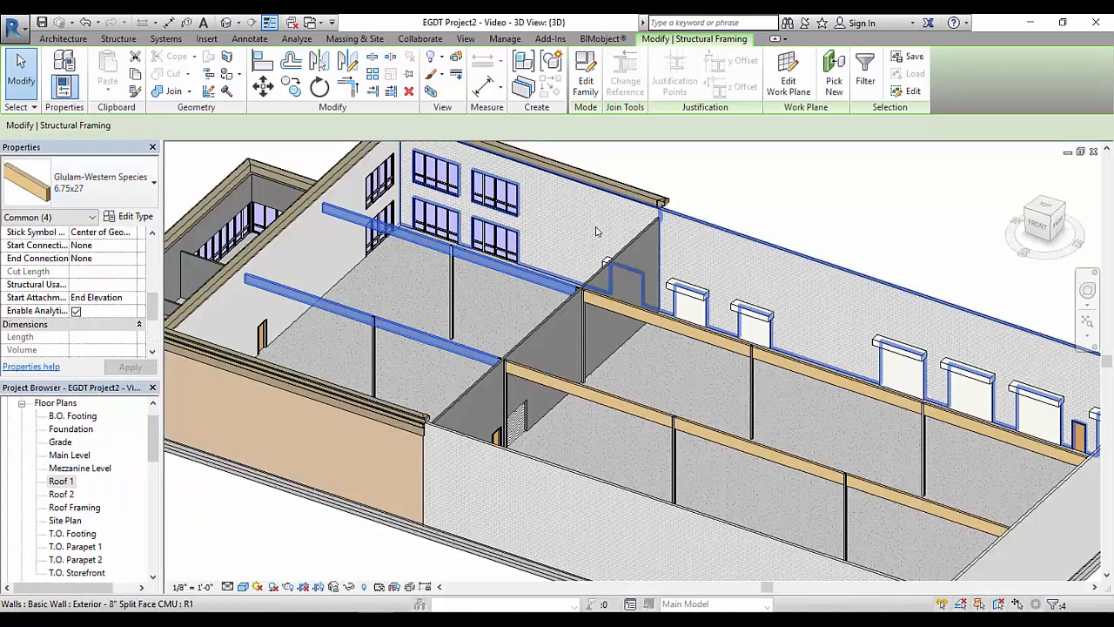
click(744, 199)
scroll(744, 199, down, 5)
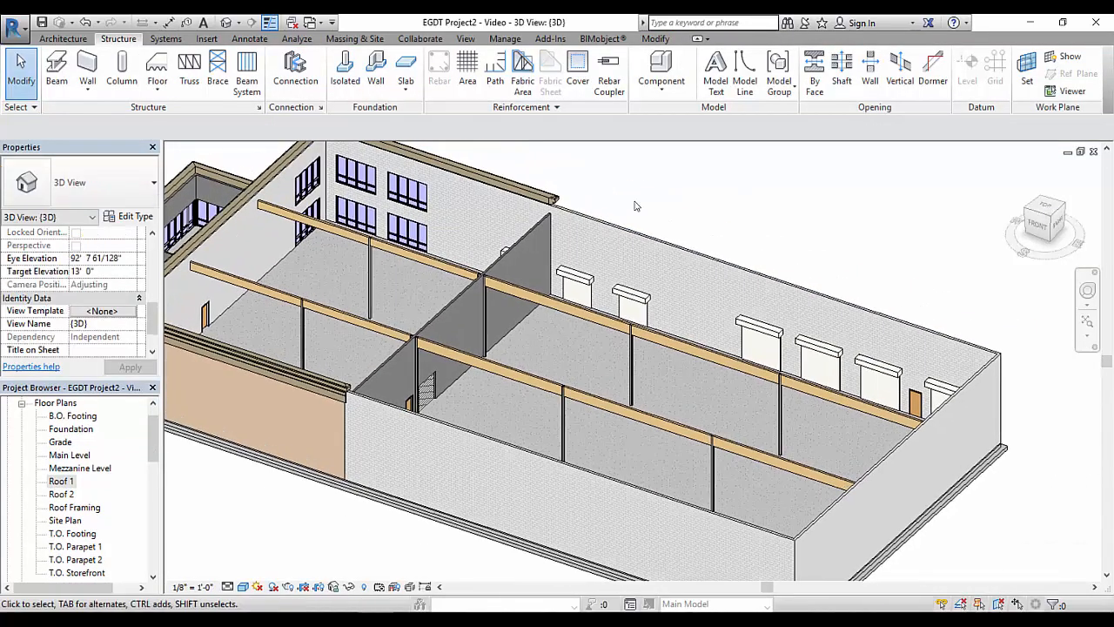